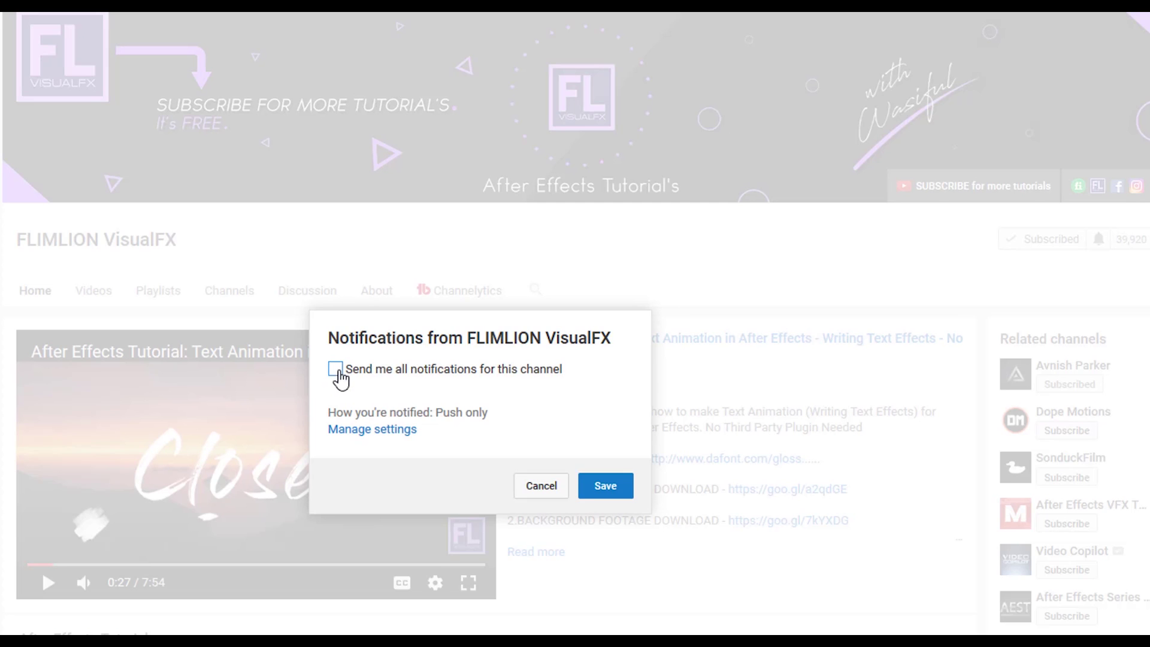
Save the tutorial channel's notification preference in the Notifications dialog
click(615, 495)
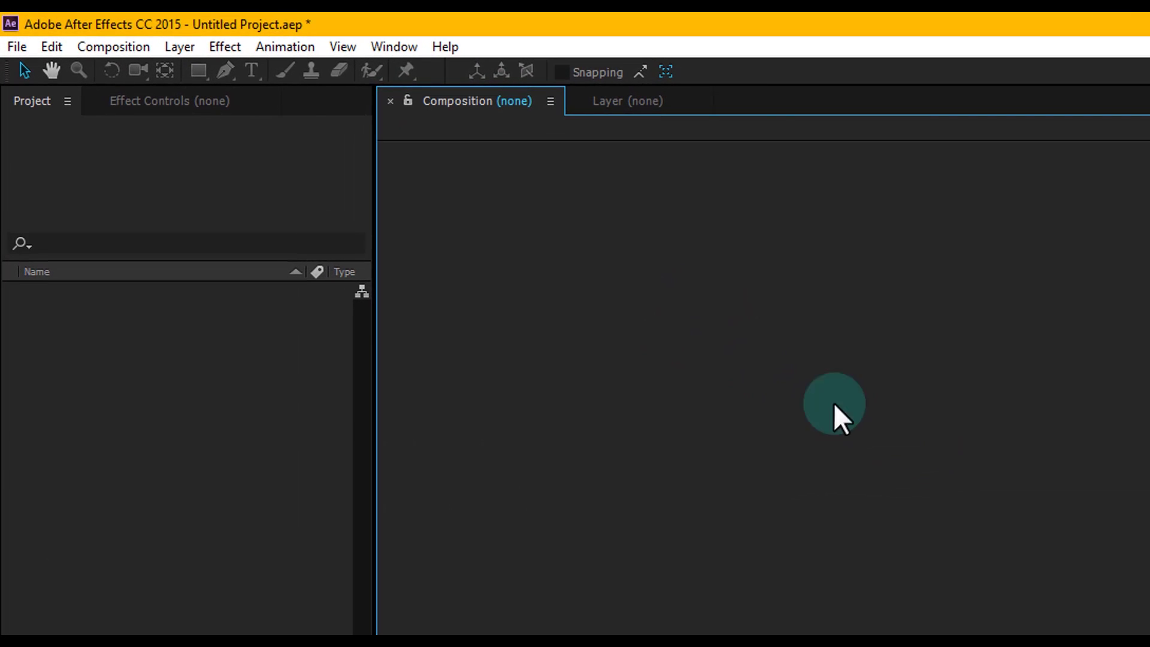
Create an HDTV 1080 29.97 fps composition named 'Text Animation' lasting 0;00;12;00
click(125, 40)
click(134, 73)
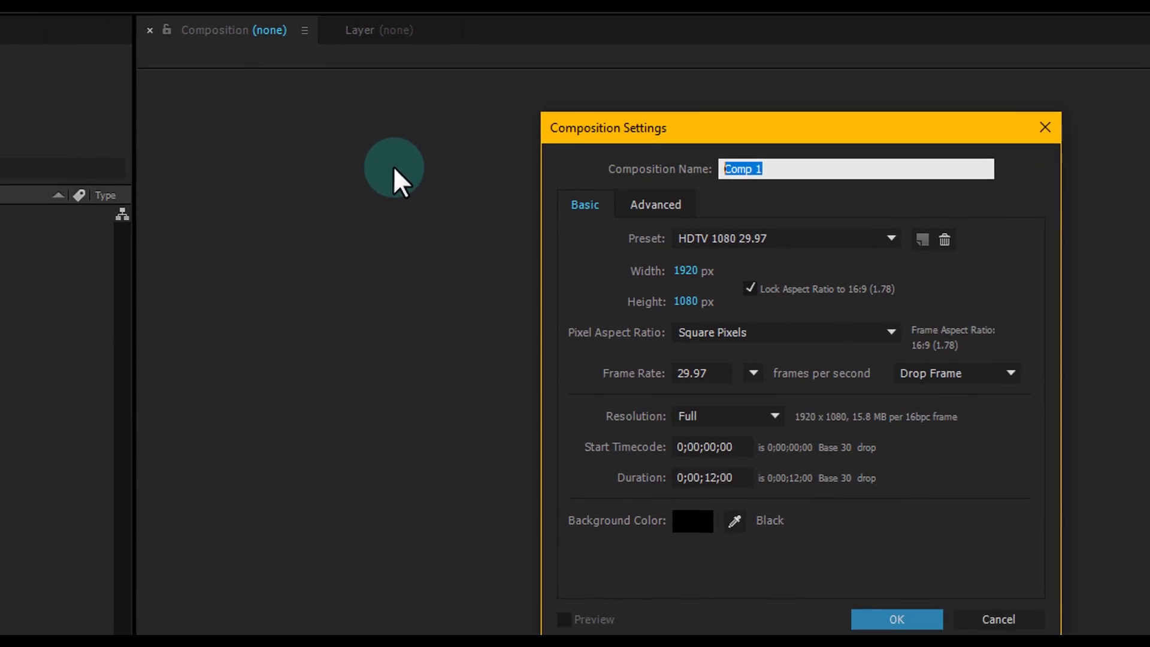
text(Text Animation)
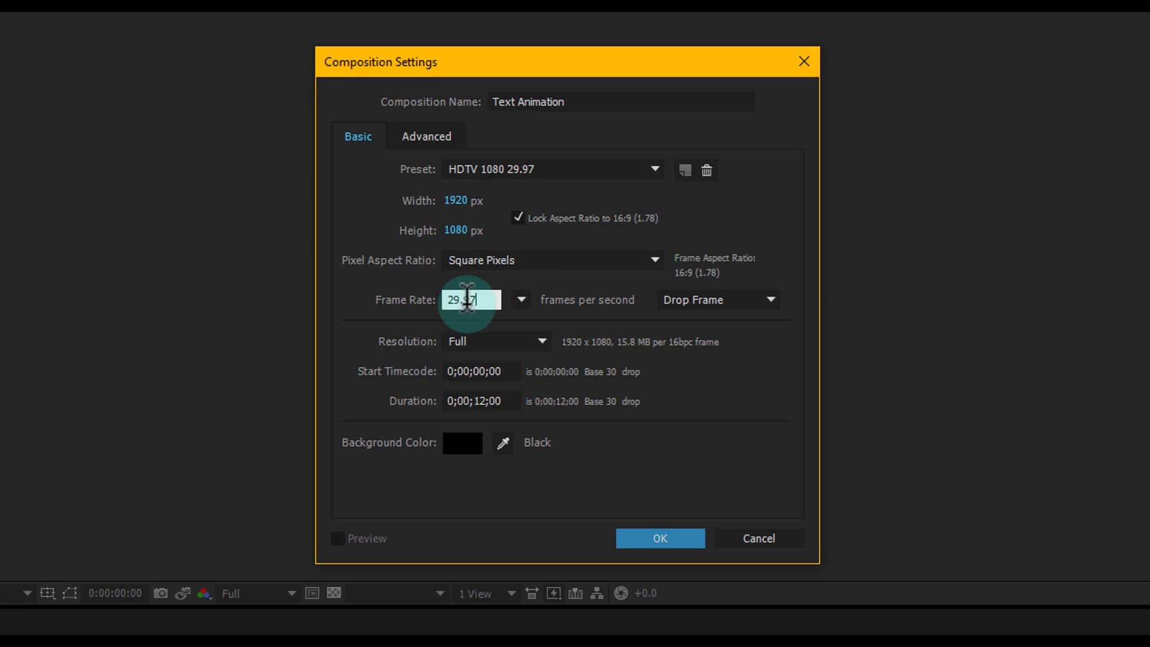
drag(480, 401, 563, 420)
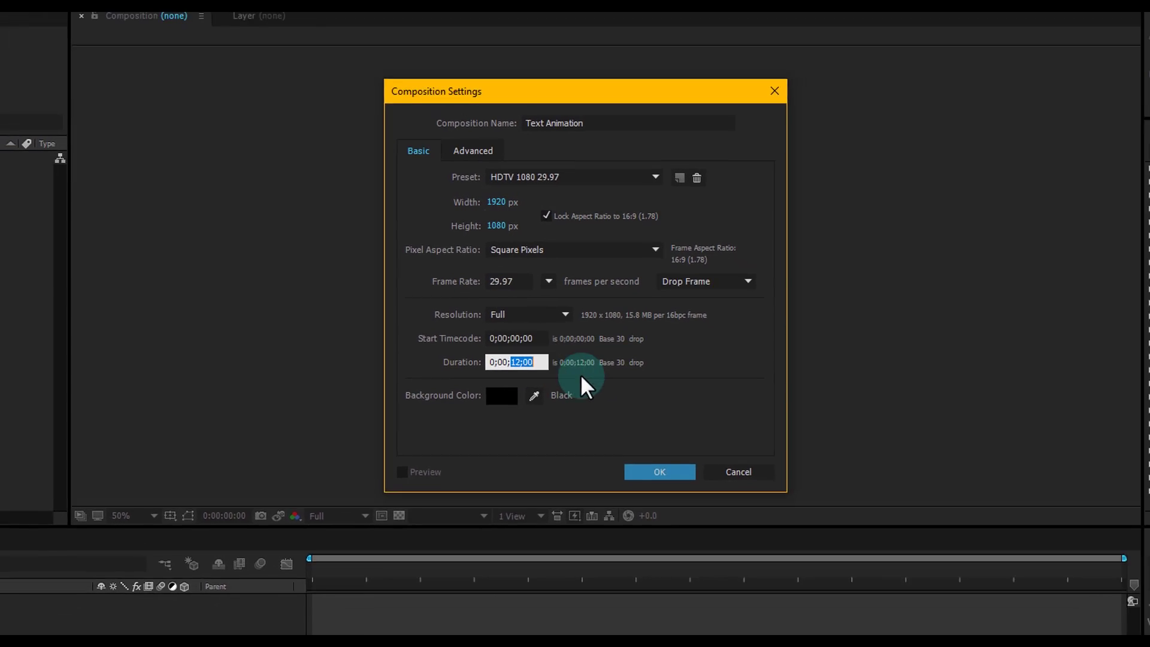
click(660, 471)
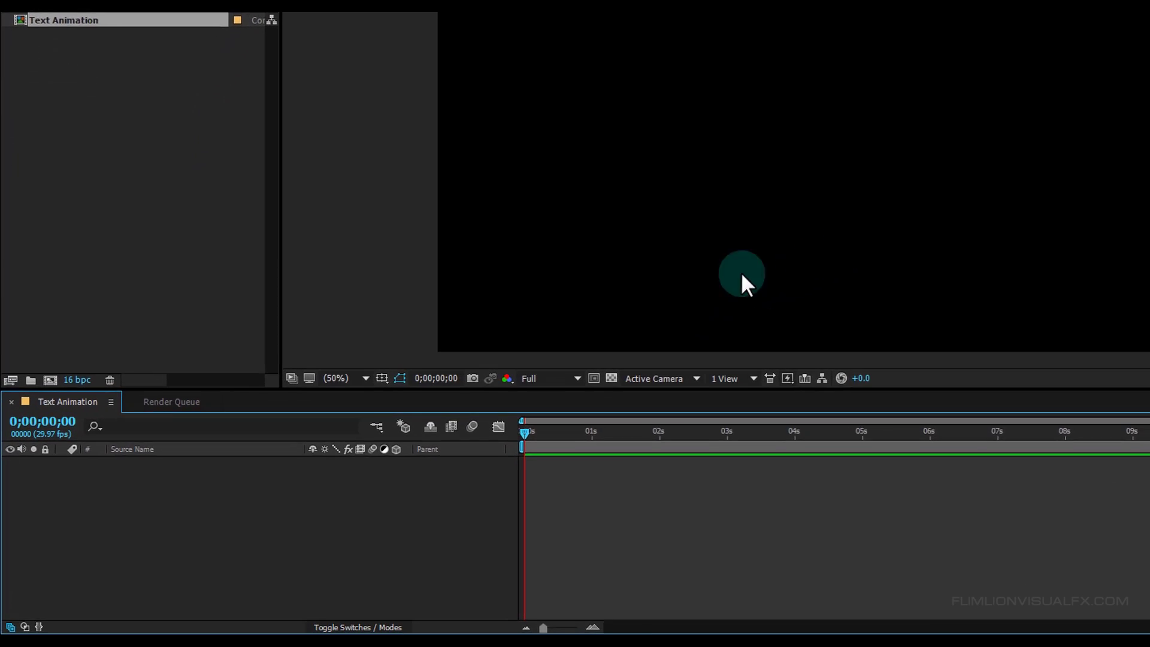
Add a new text layer and begin typing 'Brand New' in the Pale Blue Eyes font
right_click(204, 449)
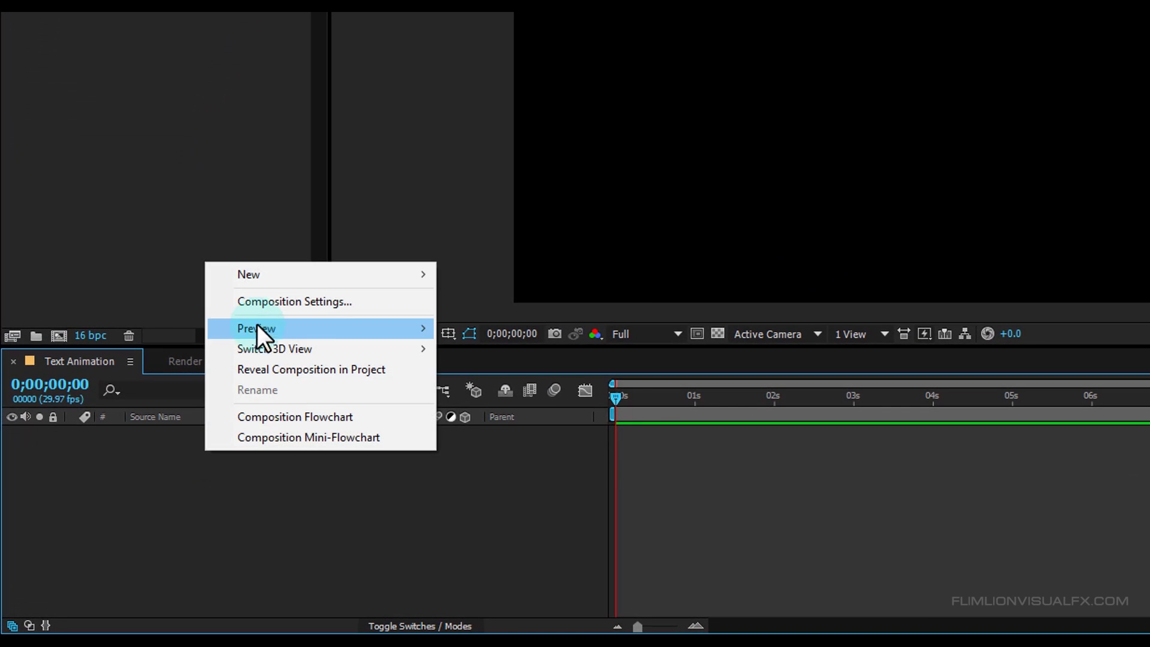
mouse_move(286, 275)
click(456, 300)
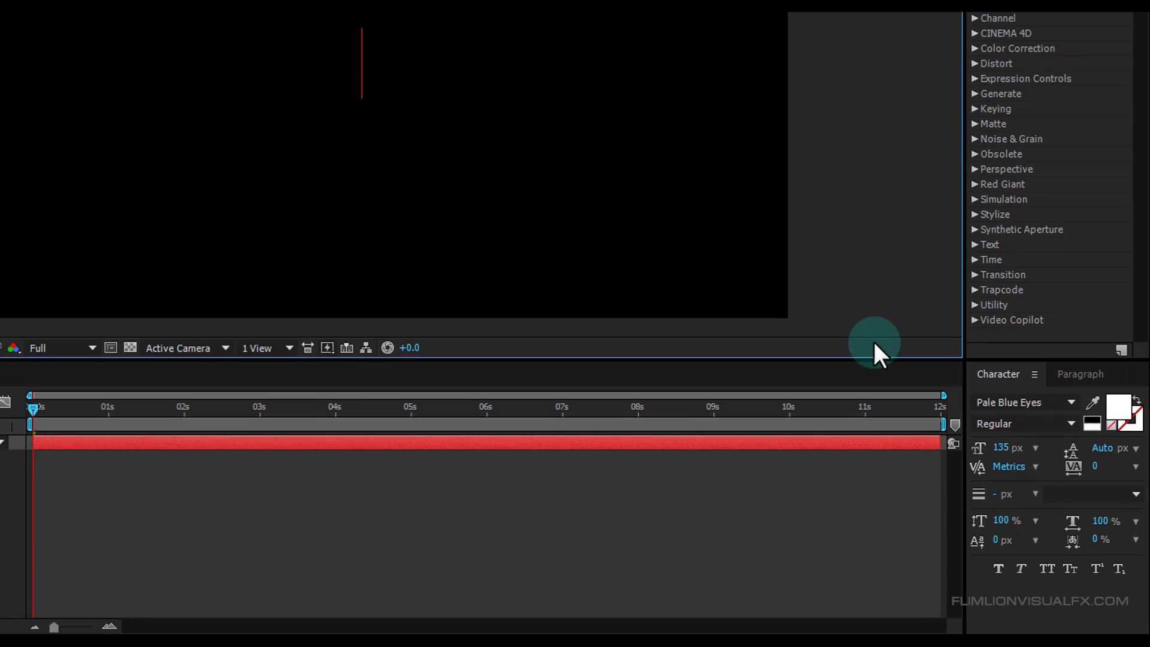
text(Brand New)
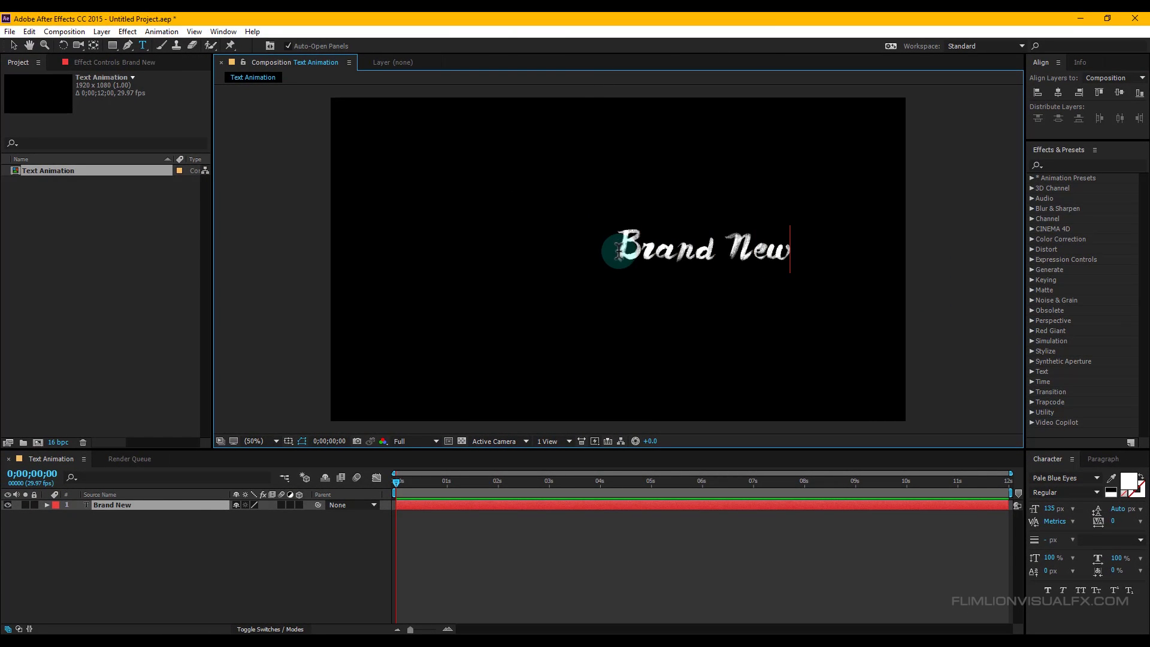
Scale up the Brand New text and centre it horizontally and vertically in the frame
click(192, 517)
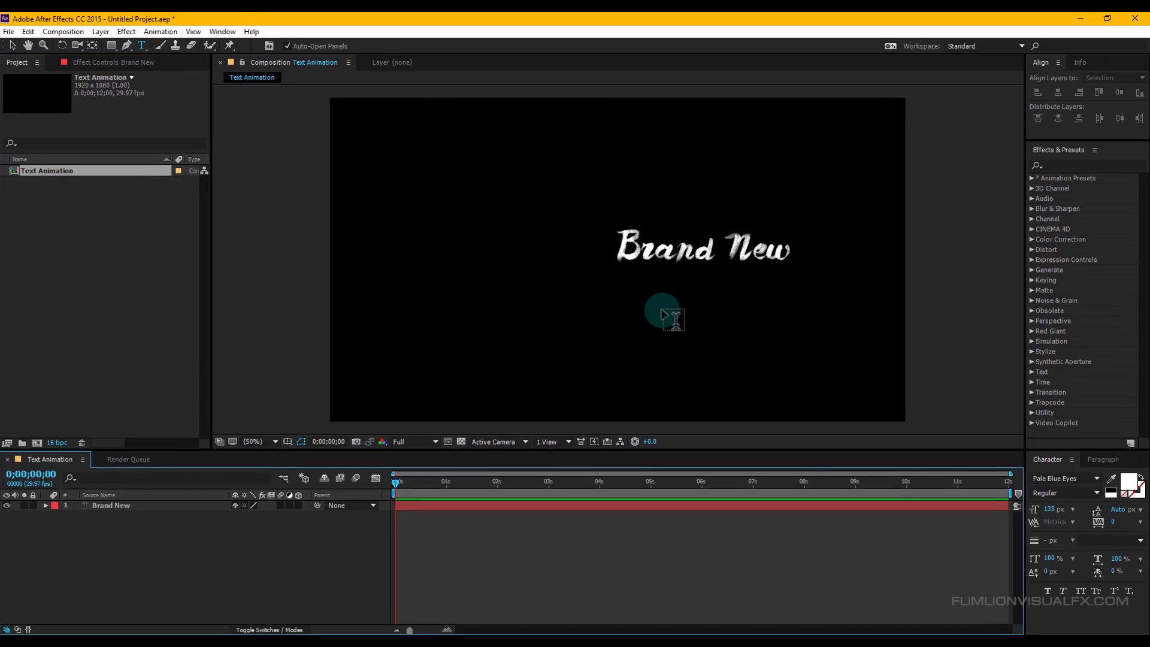
click(676, 255)
key(v)
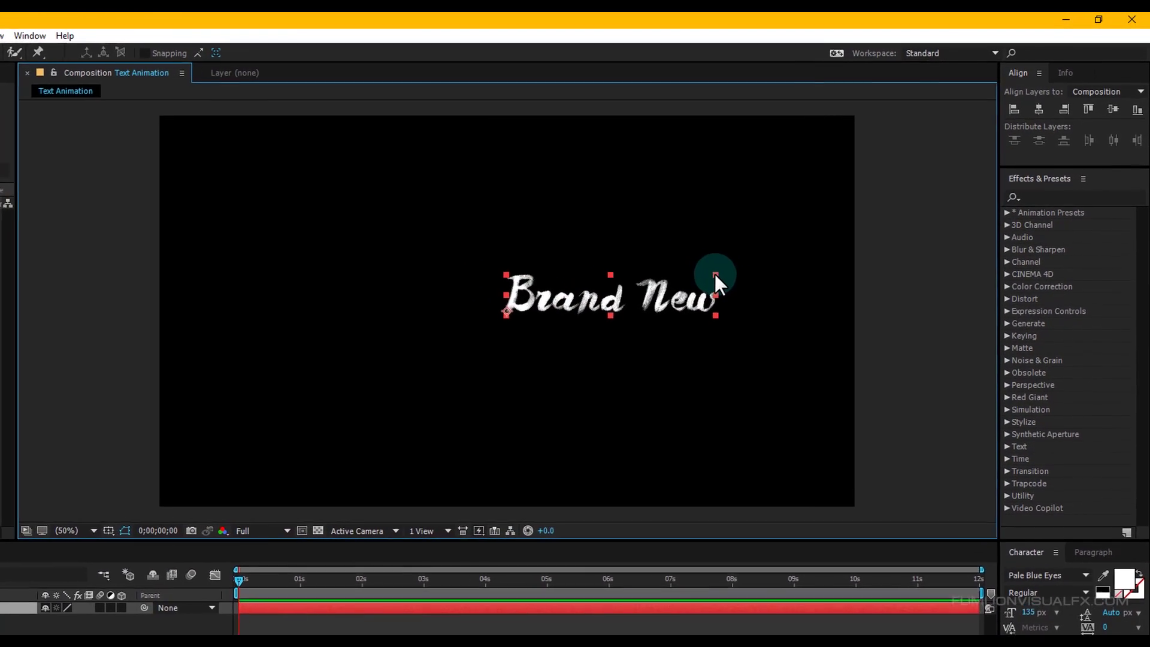
drag(716, 275, 799, 232)
click(1036, 112)
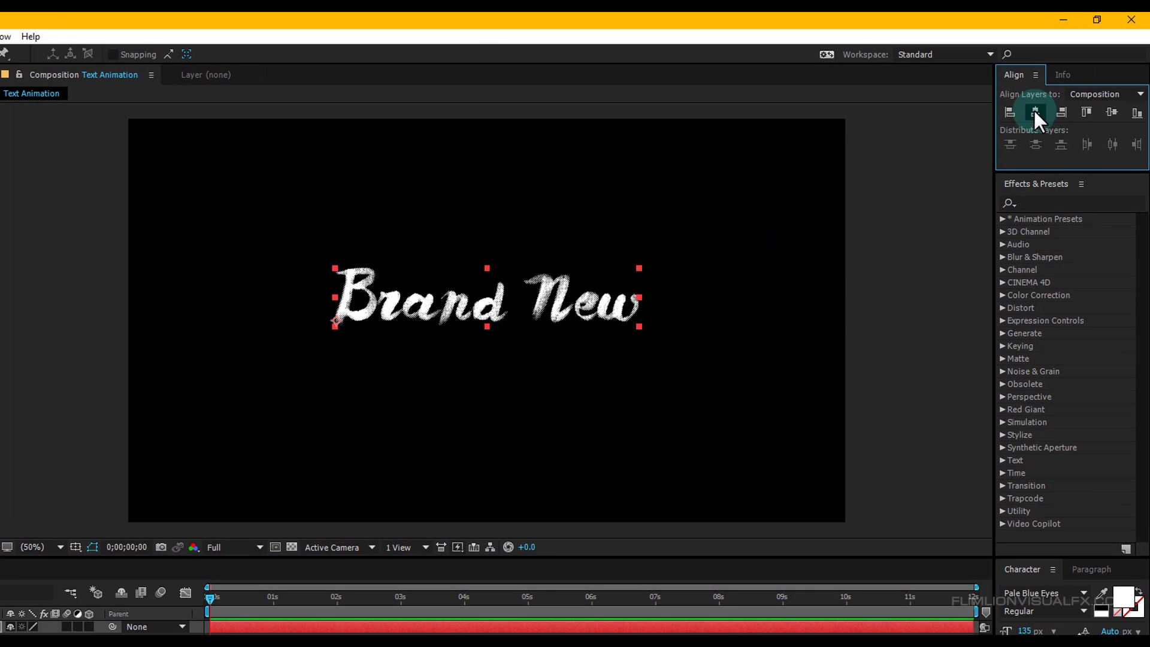
click(1110, 114)
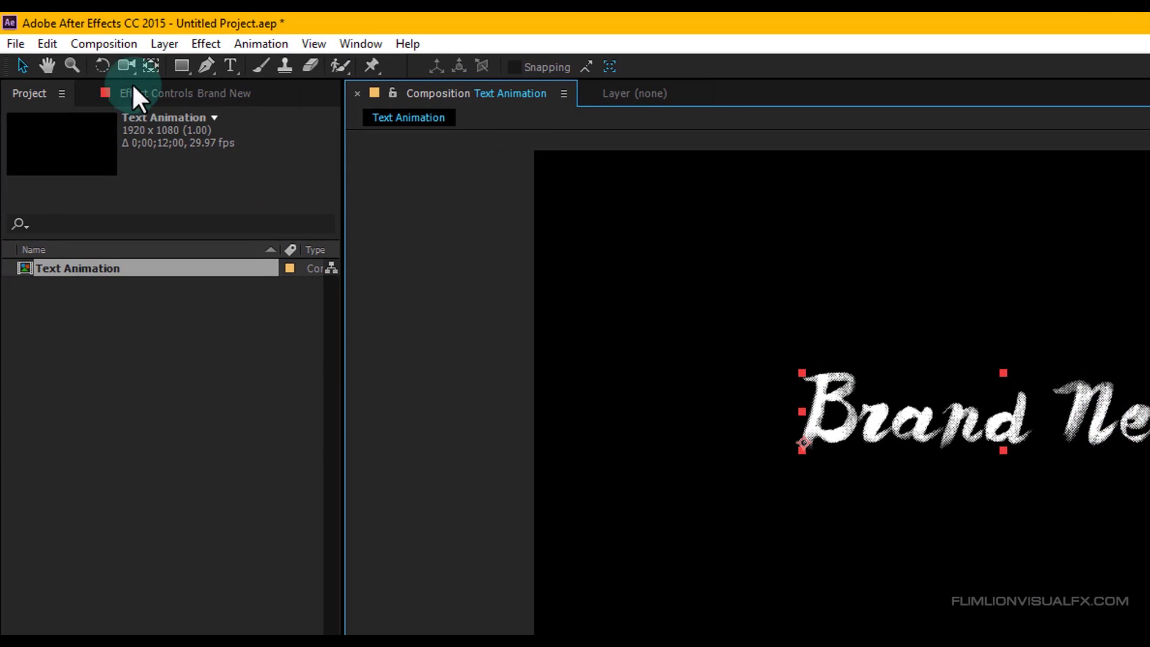
Tilt Brand New slightly counter-clockwise with the Rotation Tool
click(99, 62)
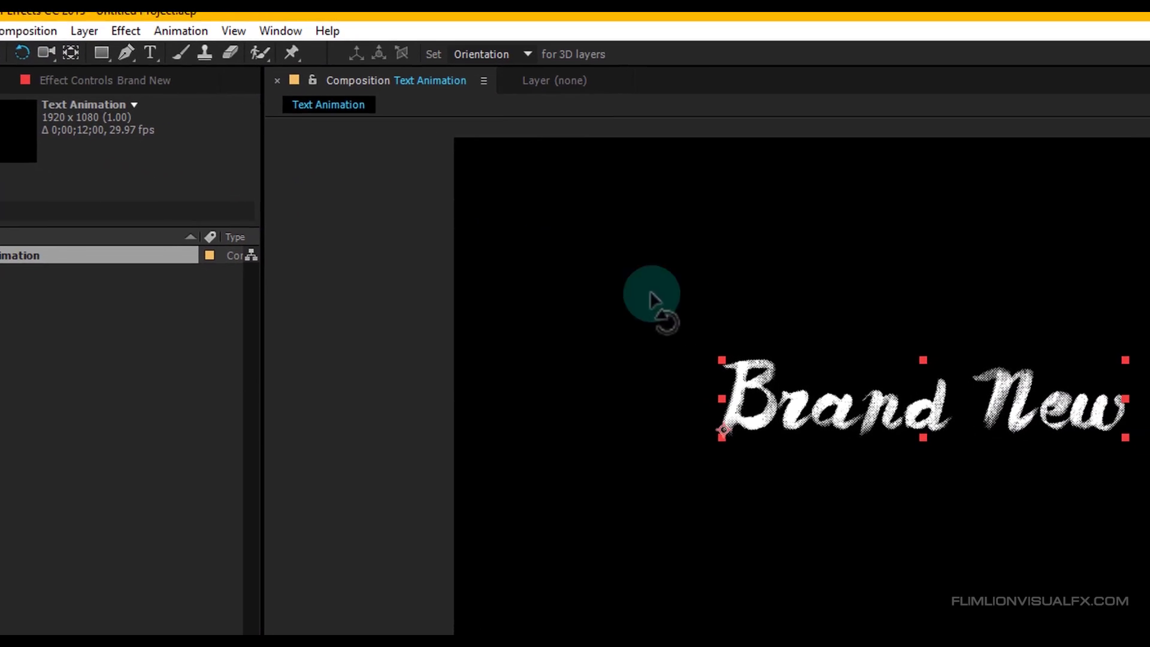
drag(1097, 422, 1095, 397)
drag(779, 350, 779, 344)
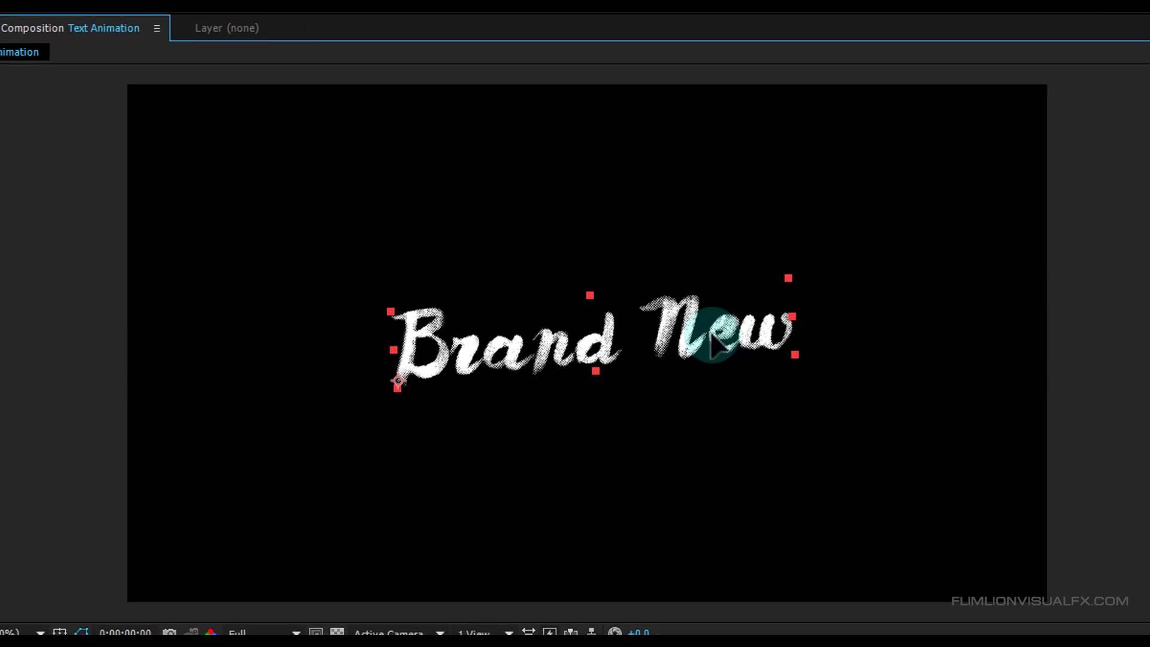
click(677, 407)
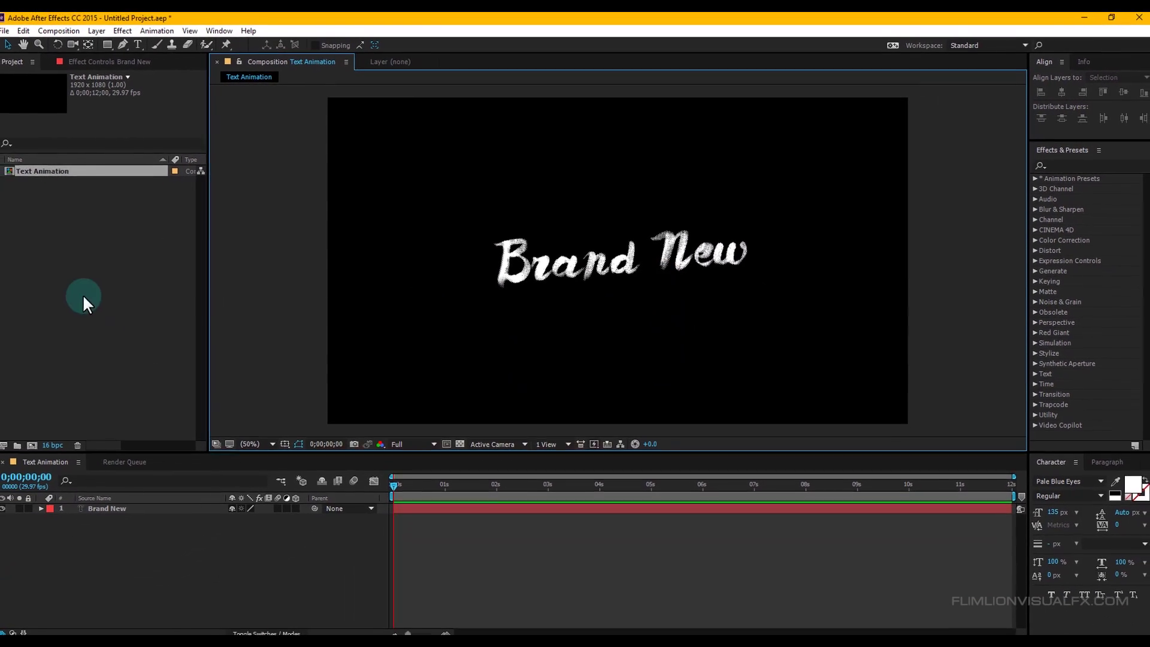
Import Brush 1 and Brush 2 from the Project File folder and add Brush 1.mov above Brand New
click(84, 297)
right_click(71, 281)
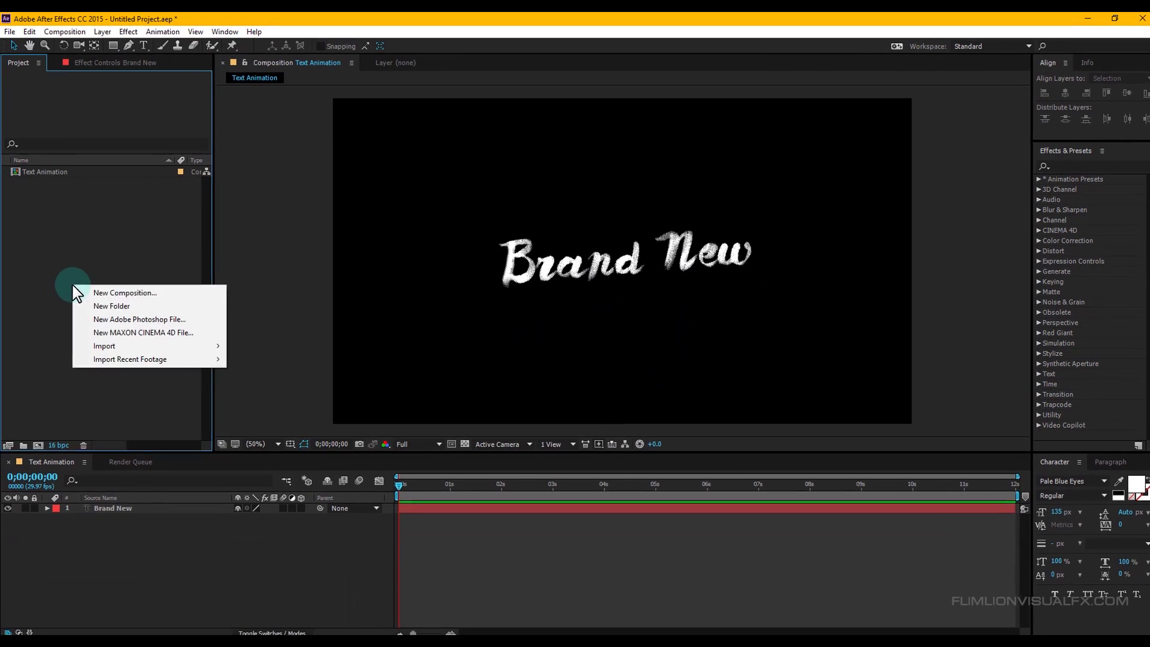
mouse_move(107, 344)
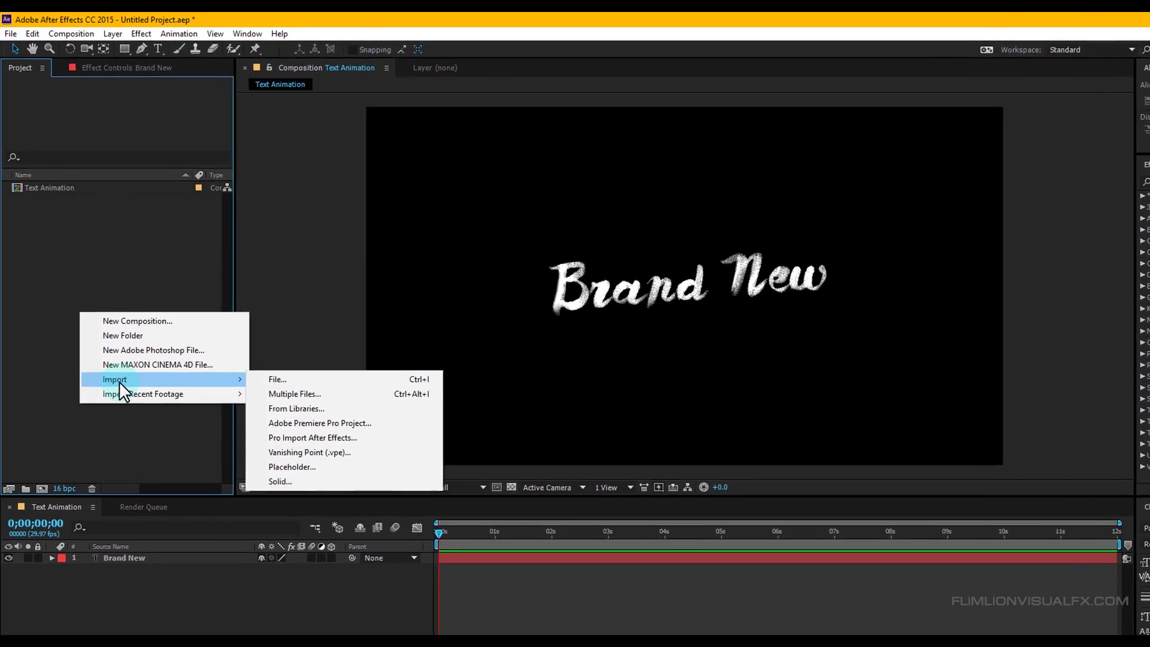
click(282, 380)
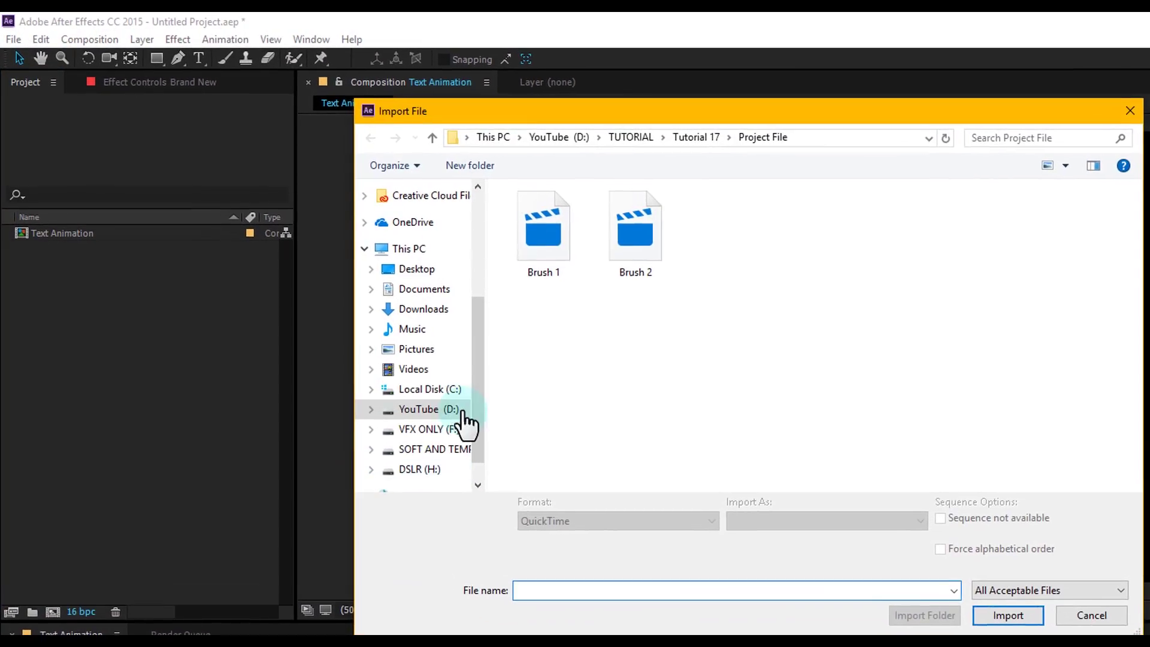
click(696, 137)
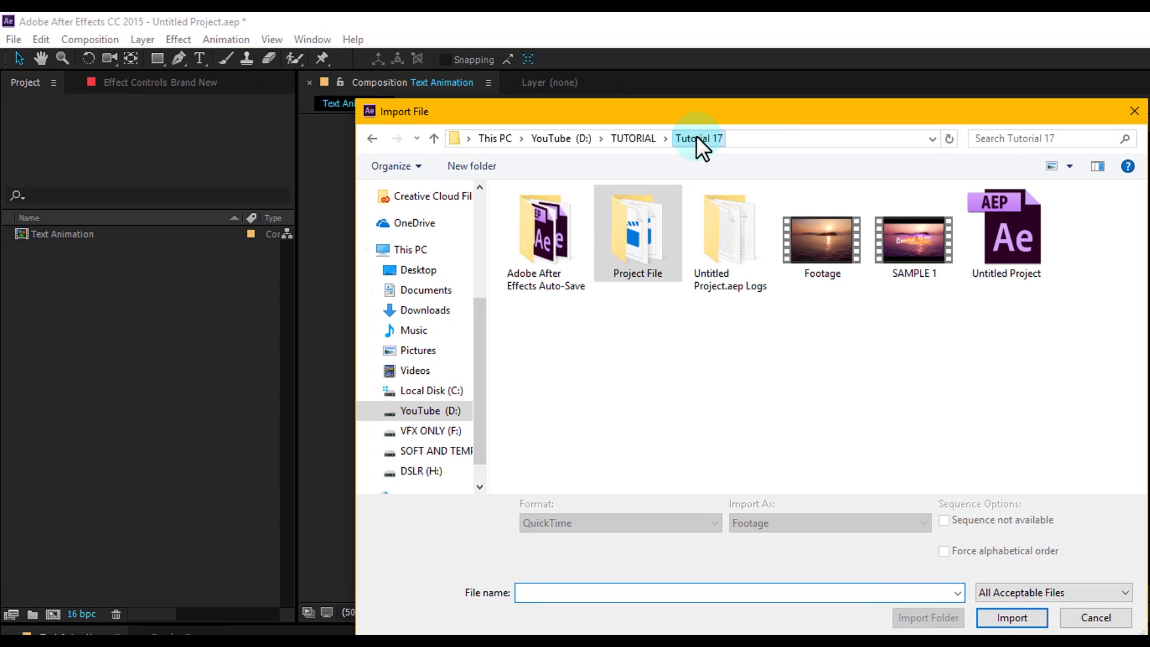
click(636, 242)
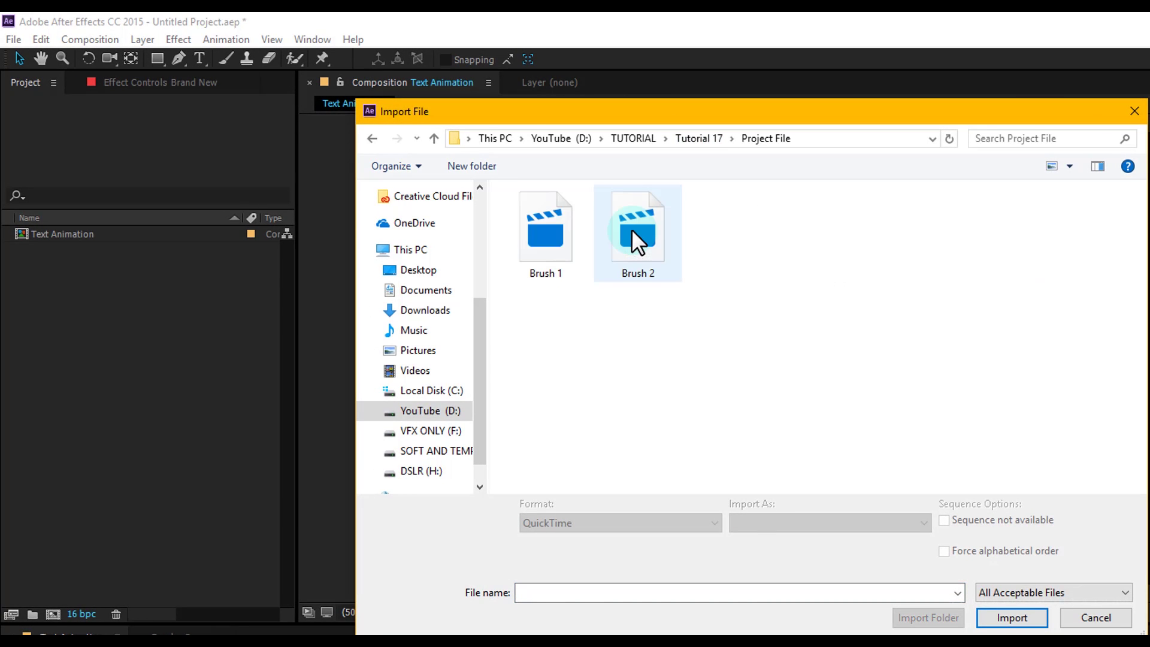
drag(732, 340, 541, 229)
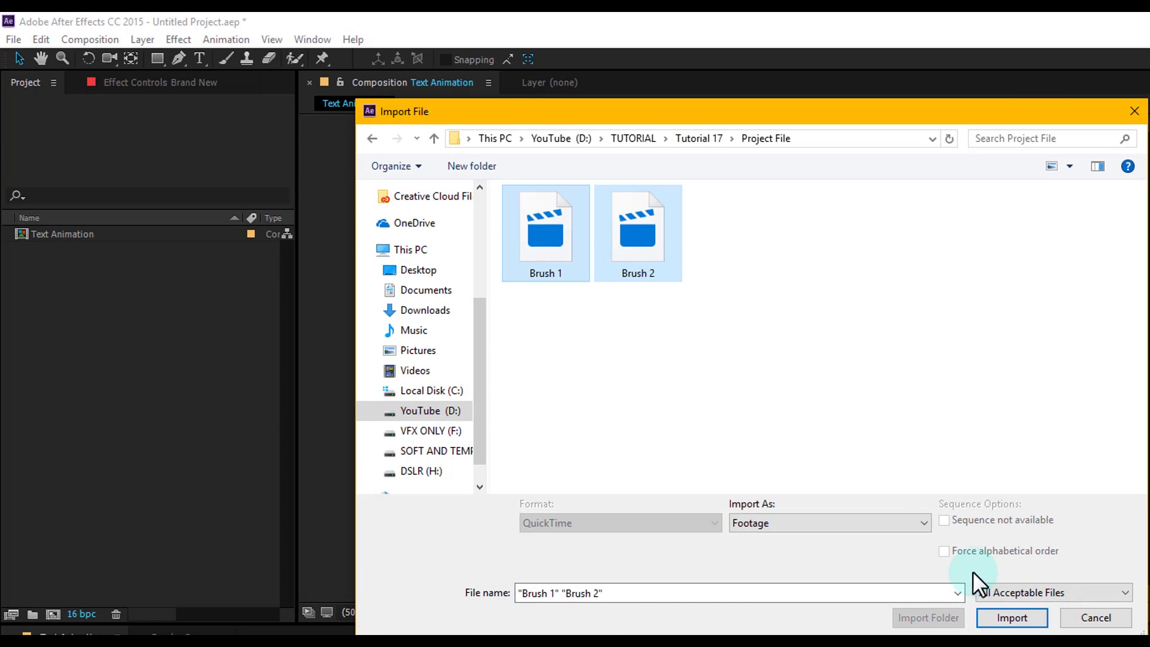
click(995, 621)
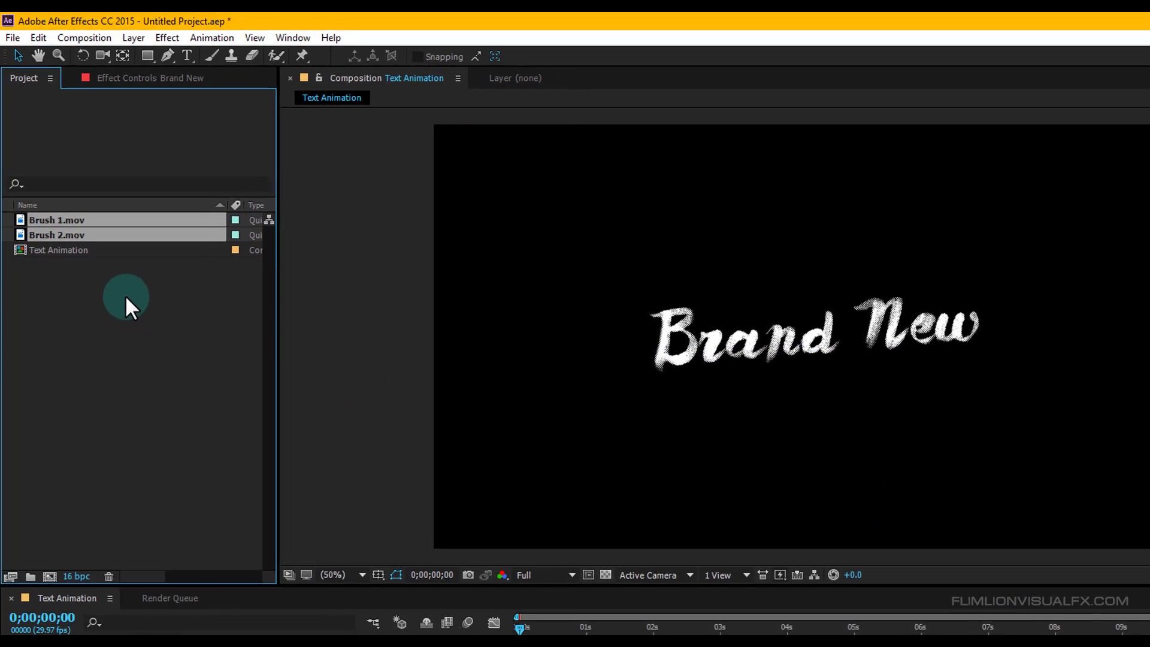
click(48, 209)
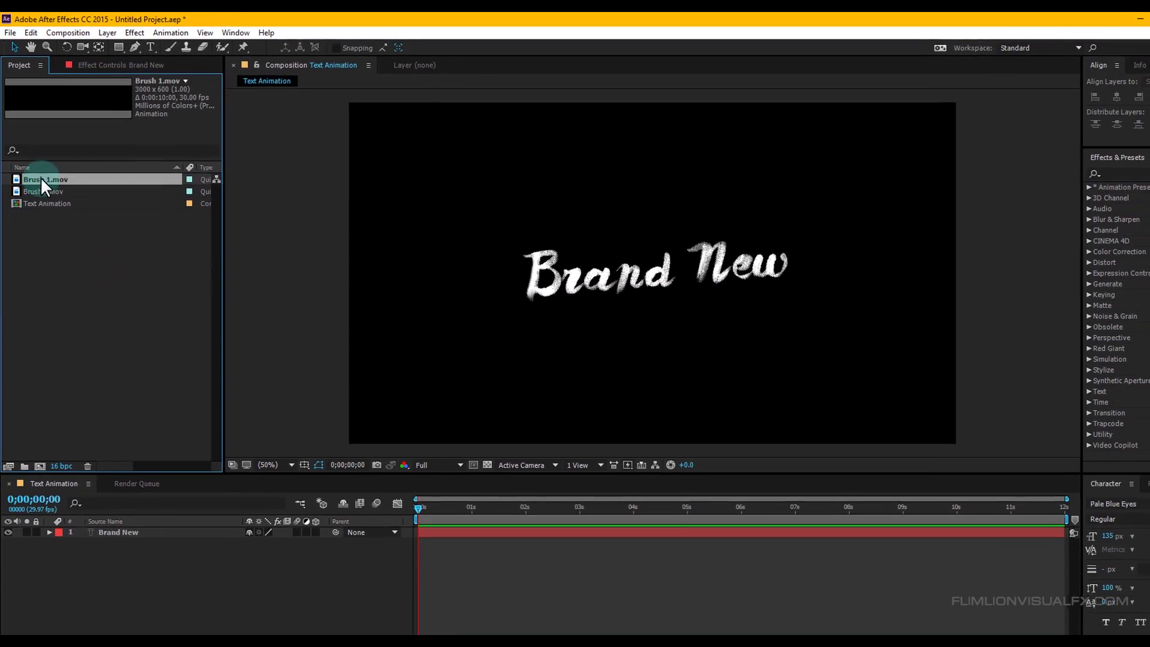
mouse_move(67, 178)
mouse_down()
mouse_move(53, 170)
mouse_move(110, 504)
mouse_up()
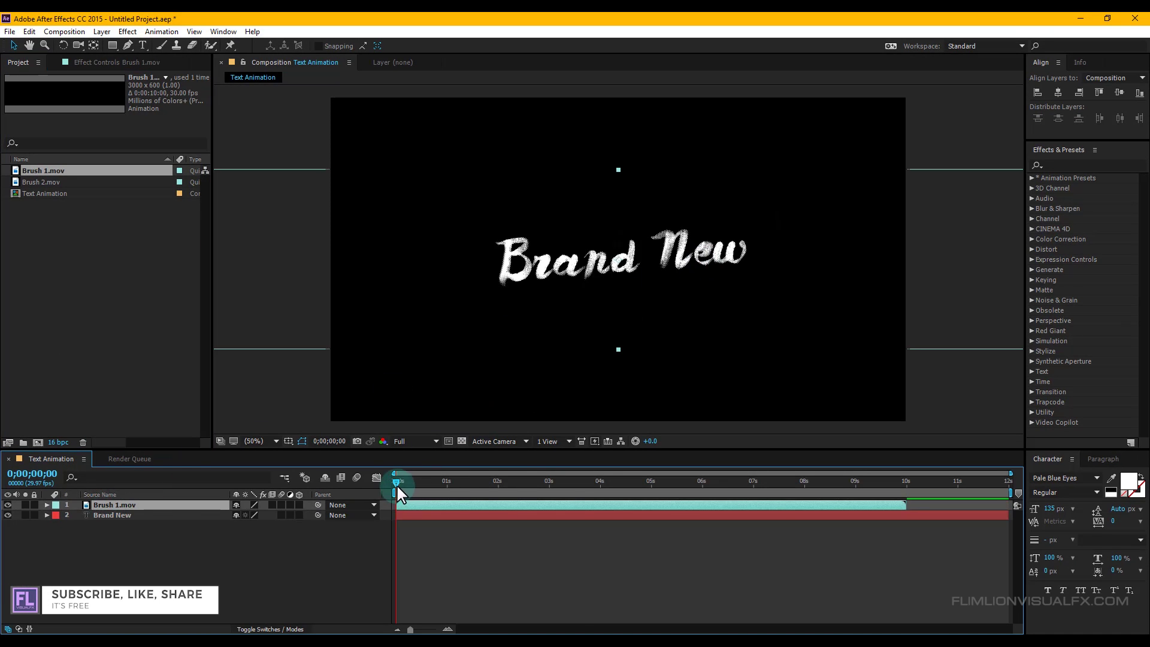
Shrink the Brush 1.mov stroke and position it over the Brand New text
mouse_move(544, 480)
mouse_down()
mouse_move(585, 474)
mouse_move(388, 478)
mouse_move(423, 478)
mouse_up()
click(520, 354)
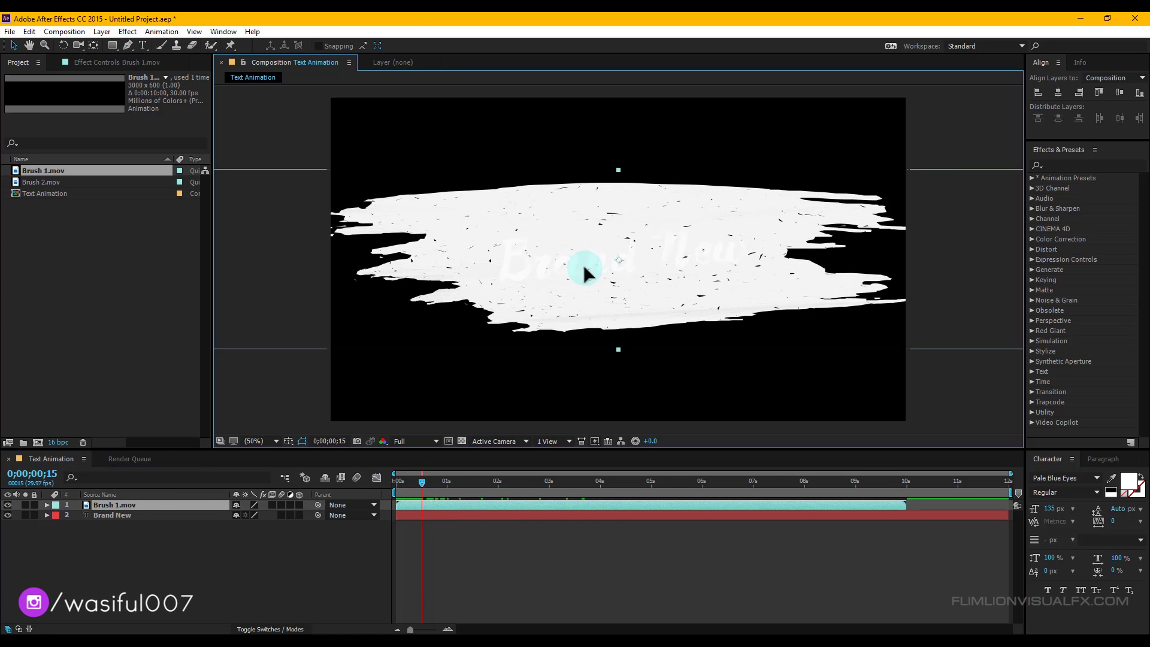
key(comma)
key(comma)
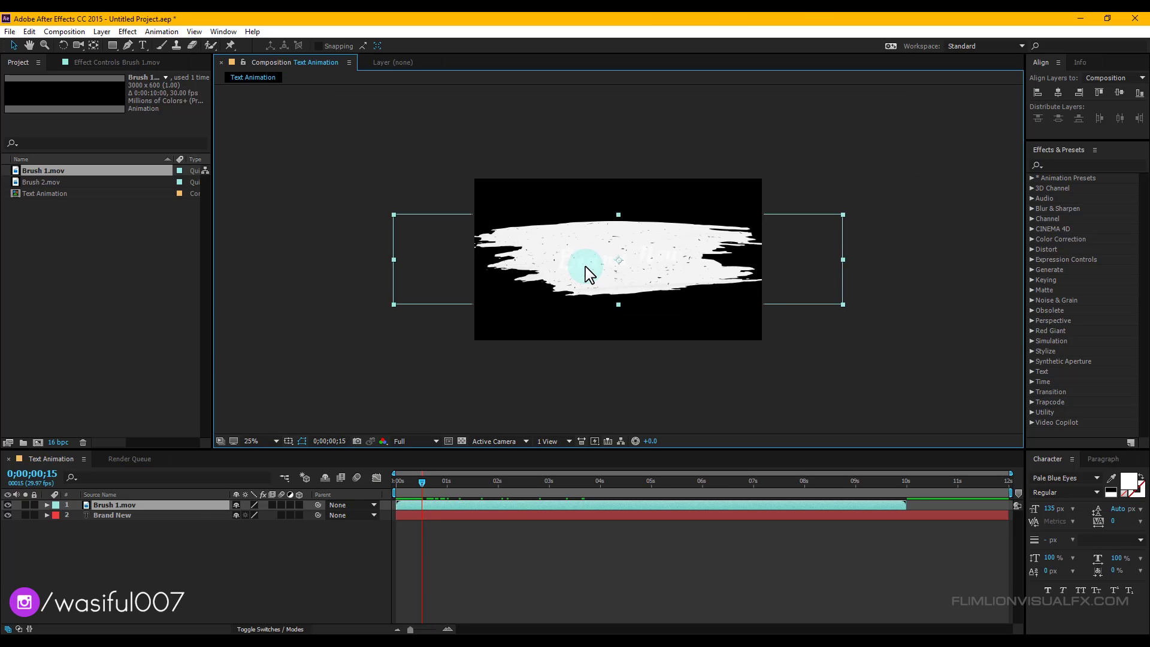
drag(842, 305, 817, 299)
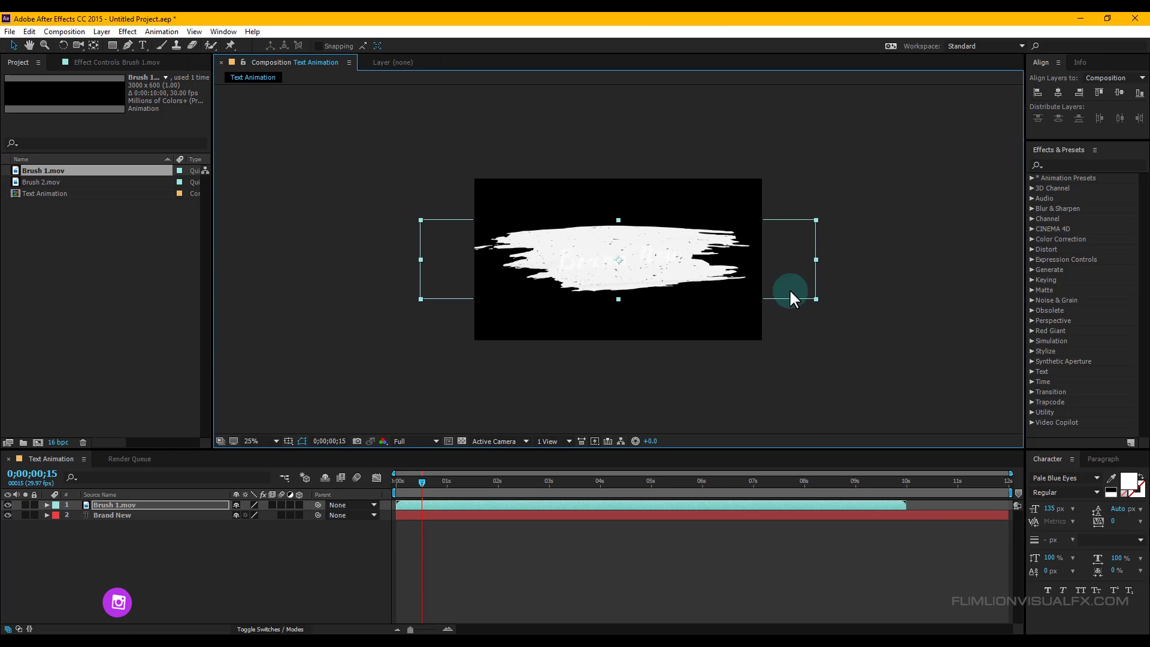
key(period)
key(period)
mouse_move(674, 238)
mouse_down()
mouse_move(647, 316)
mouse_move(672, 245)
mouse_up()
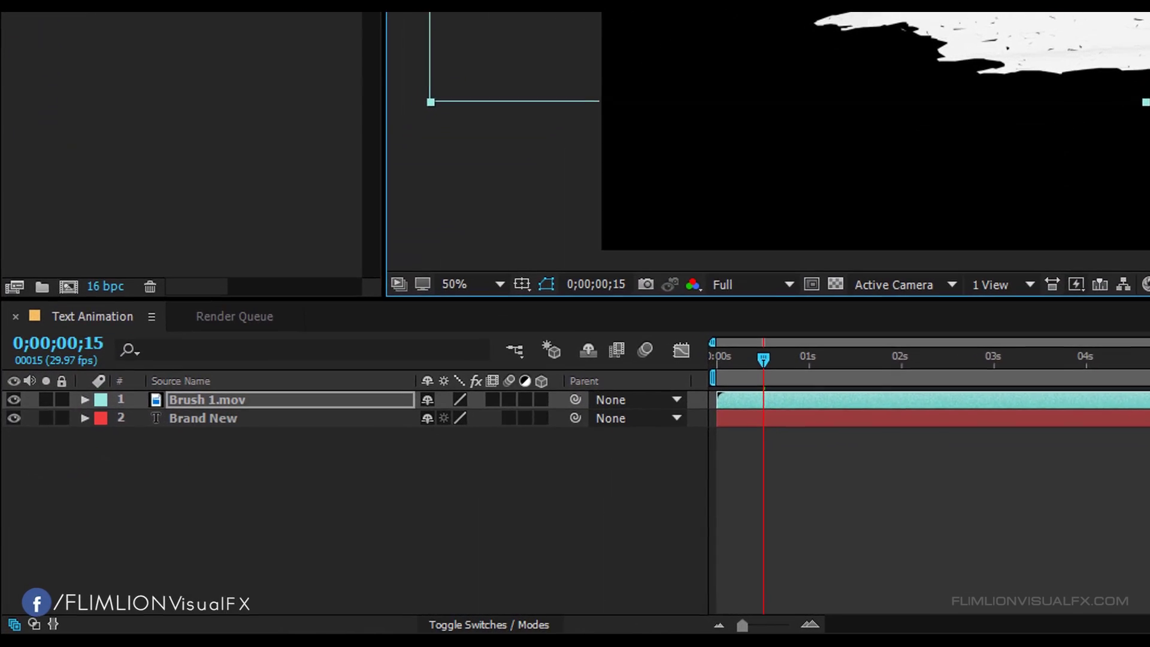
Set Brand New's track matte to Alpha Matte 'Brush 1.mov'
click(209, 418)
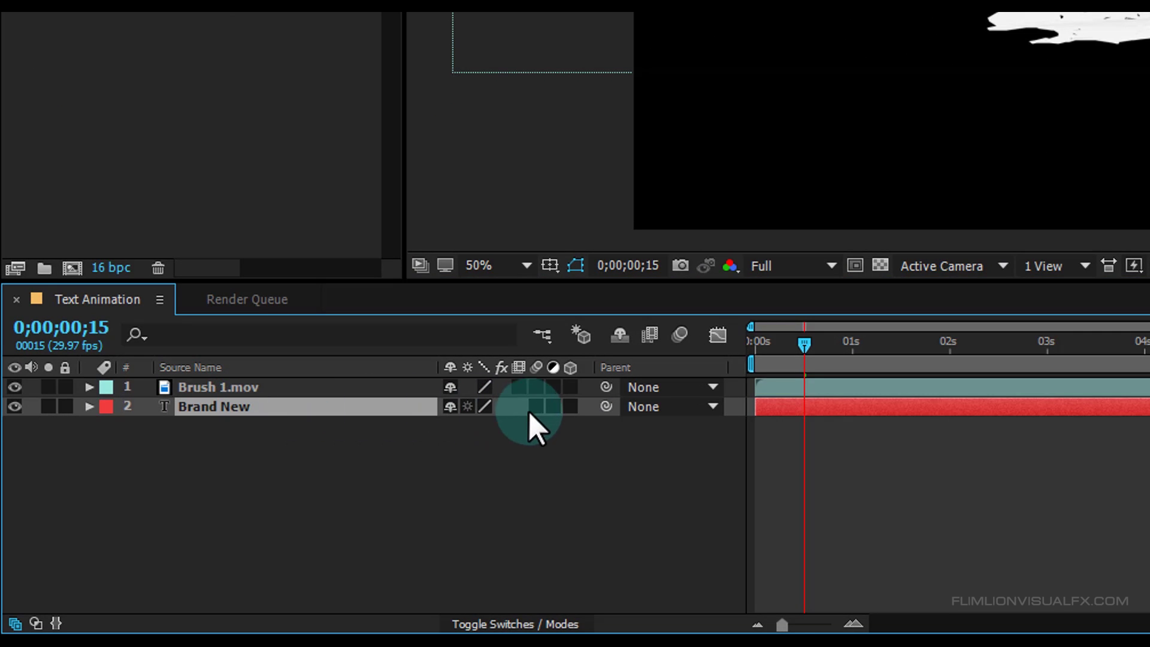
click(544, 624)
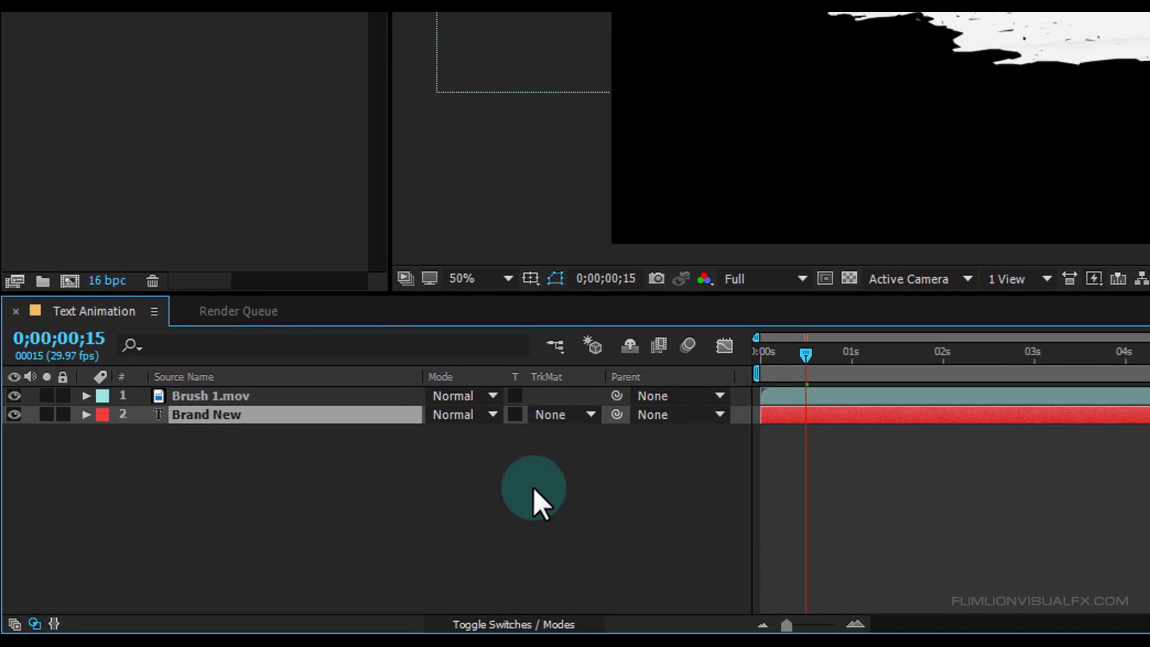
click(572, 406)
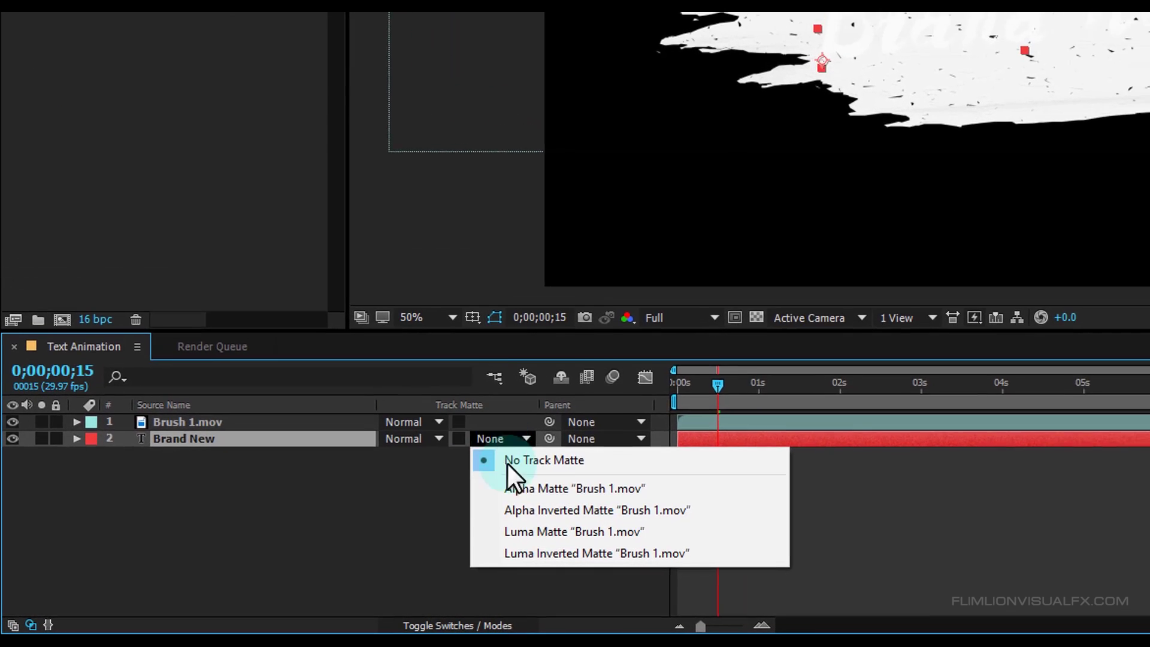
click(540, 488)
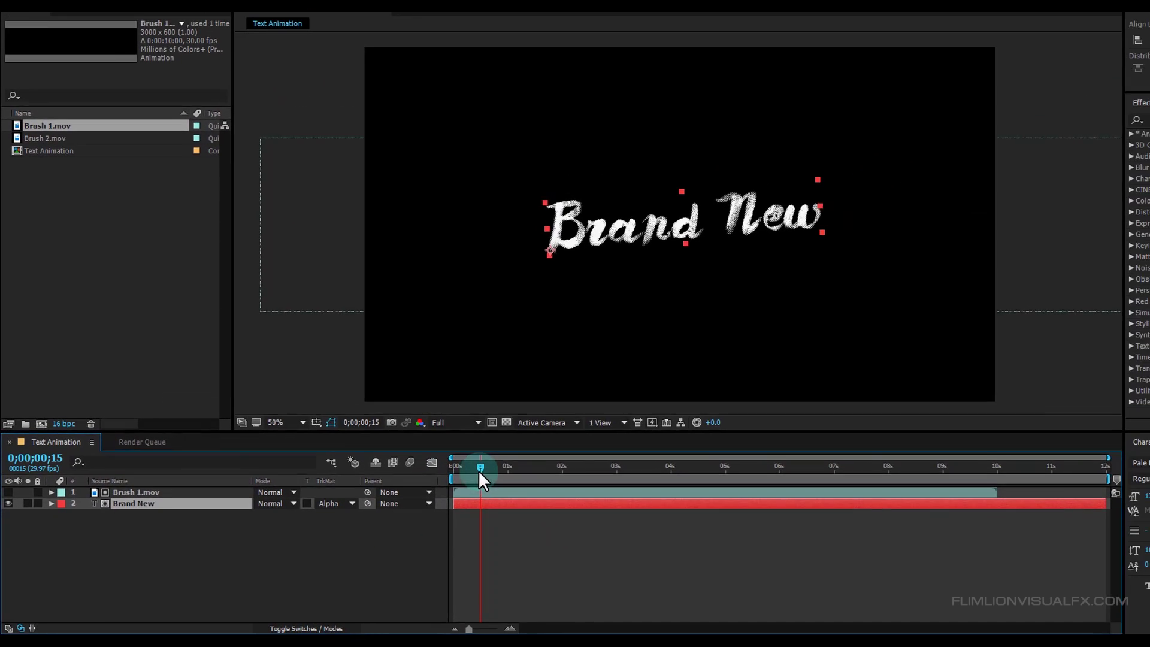
Move the playhead to frame 17 and select both the brush and text layers
drag(480, 468, 386, 484)
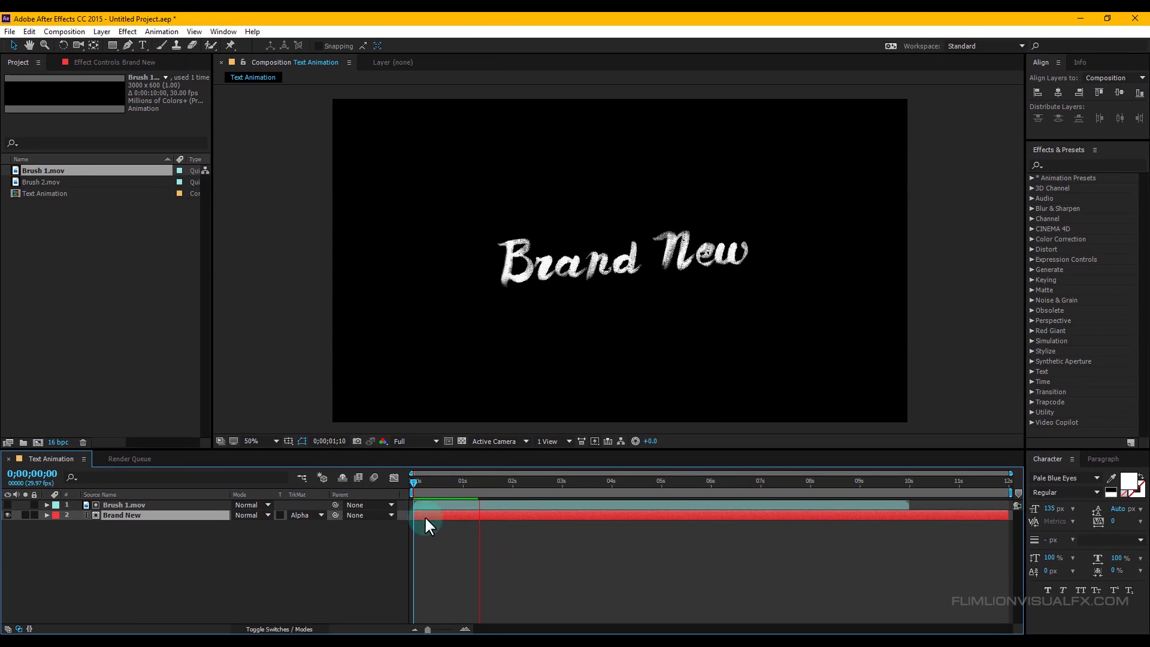
drag(407, 488, 442, 483)
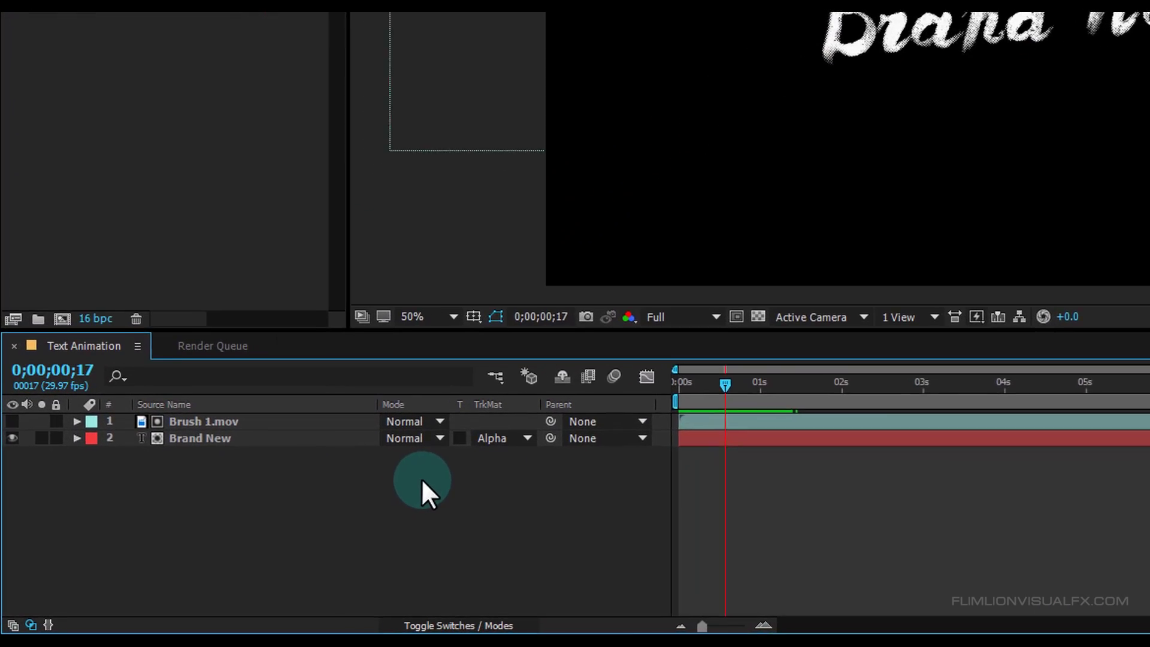
drag(175, 499, 176, 455)
drag(264, 368, 263, 366)
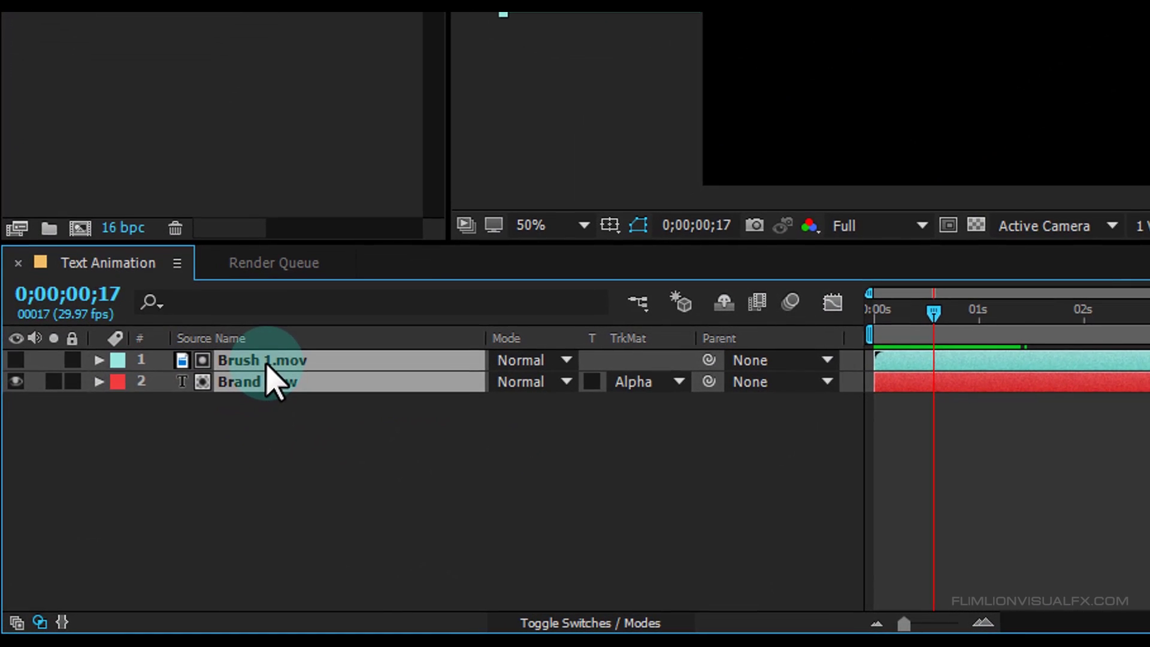
Pre-compose the Brand New and Brush 1.mov layers into a composition named 'Text 1'
right_click(268, 374)
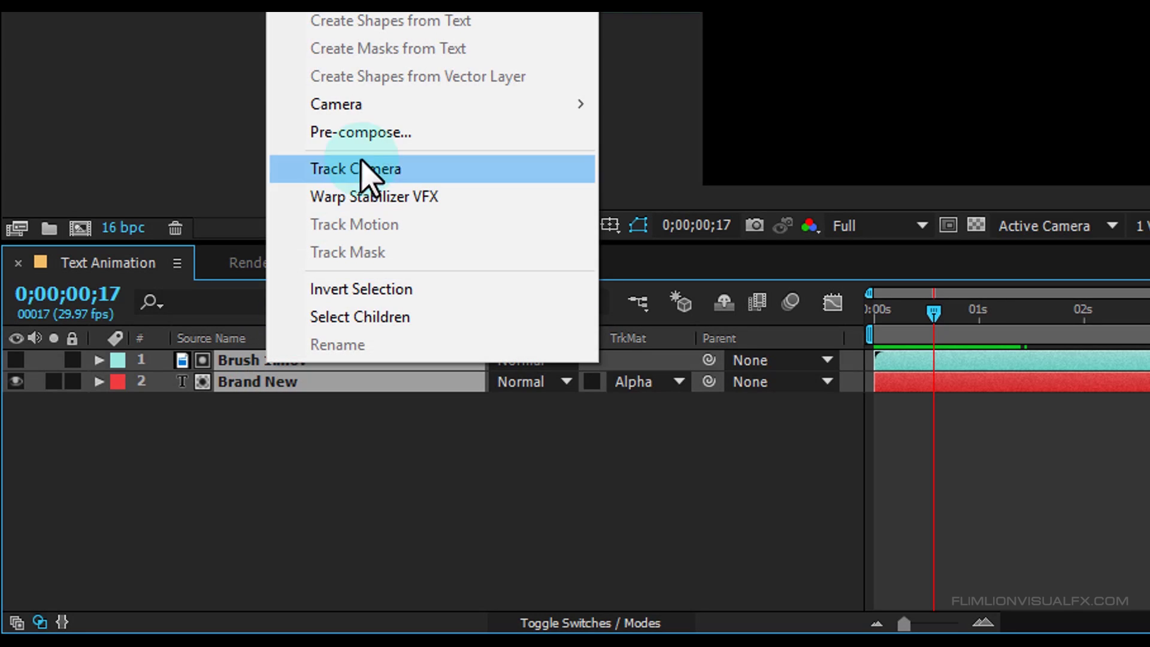
click(312, 135)
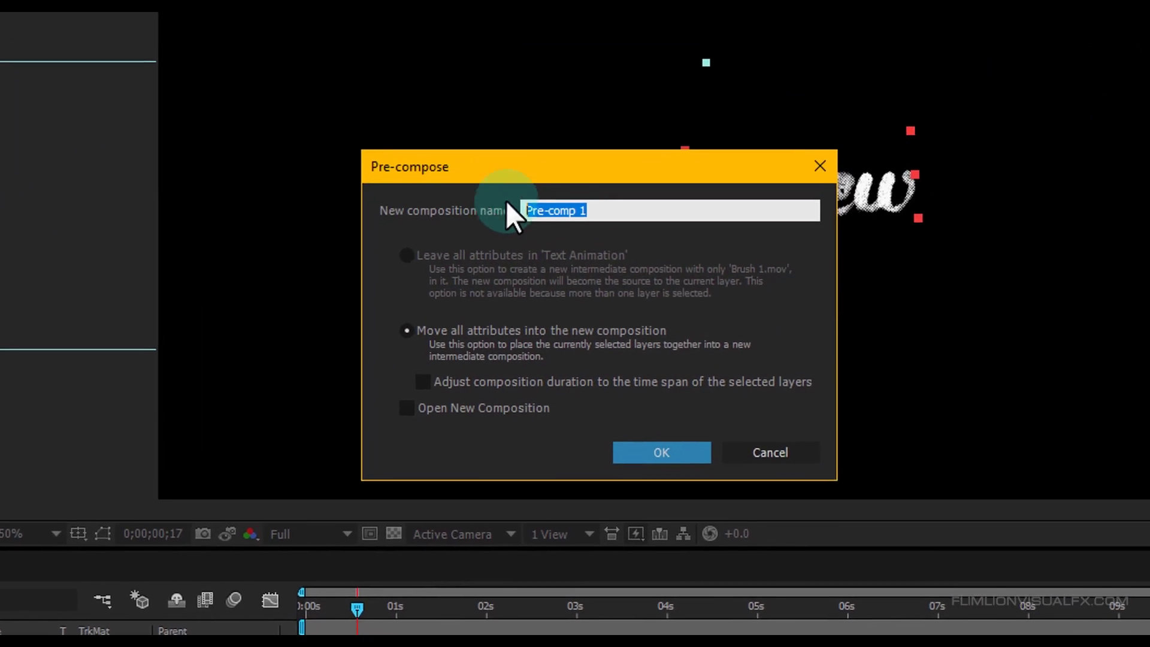
text(Text)
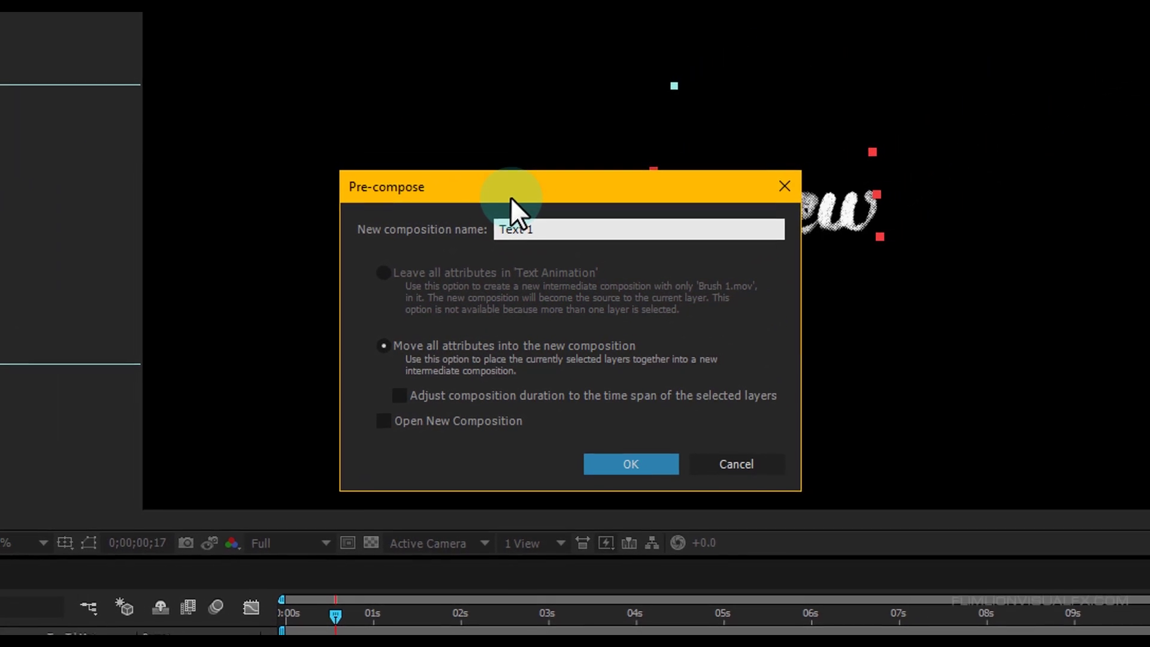
text( 1)
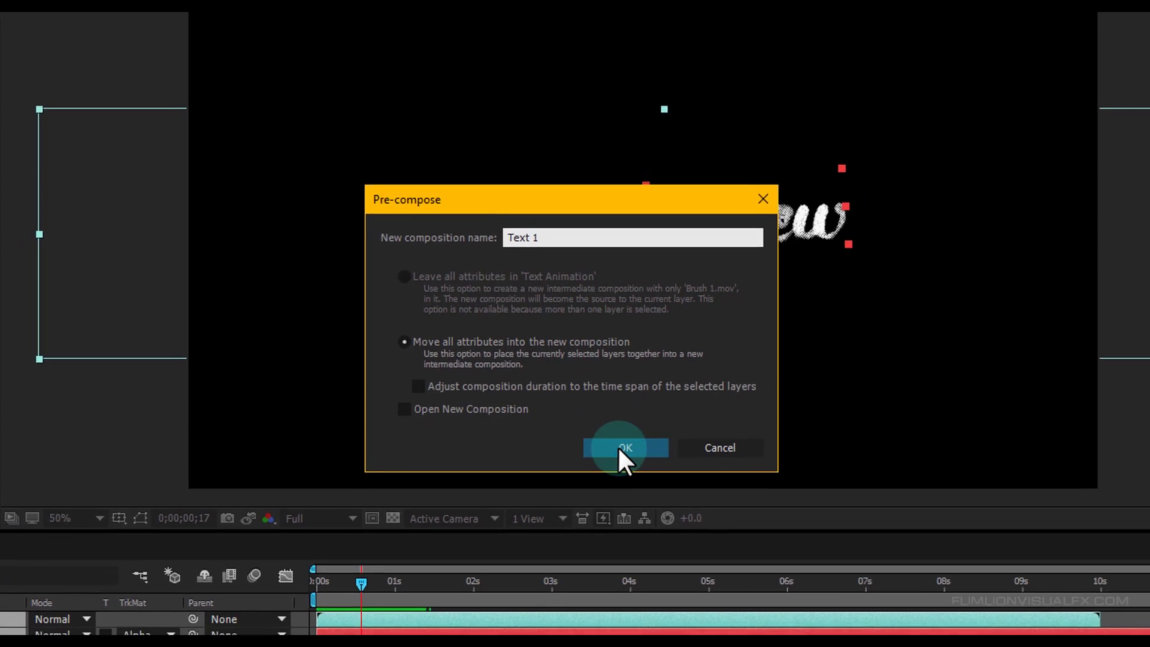
click(622, 450)
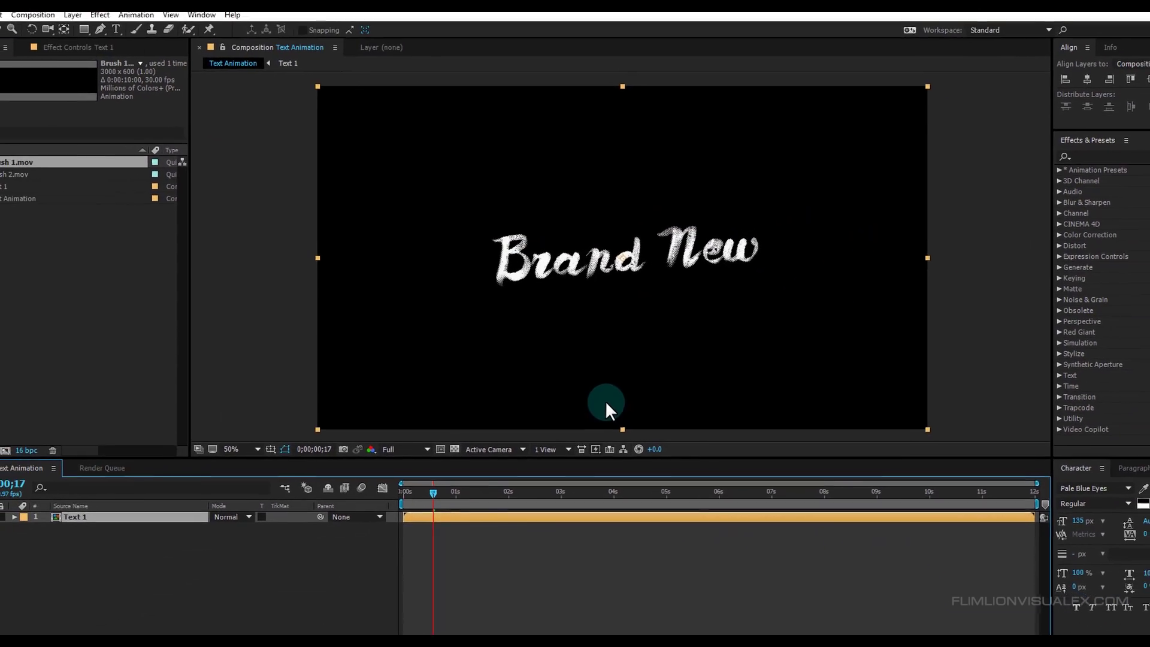
Add an 'After Effects Tutorial' text layer in Gloss And Bloom at 48 px
click(91, 556)
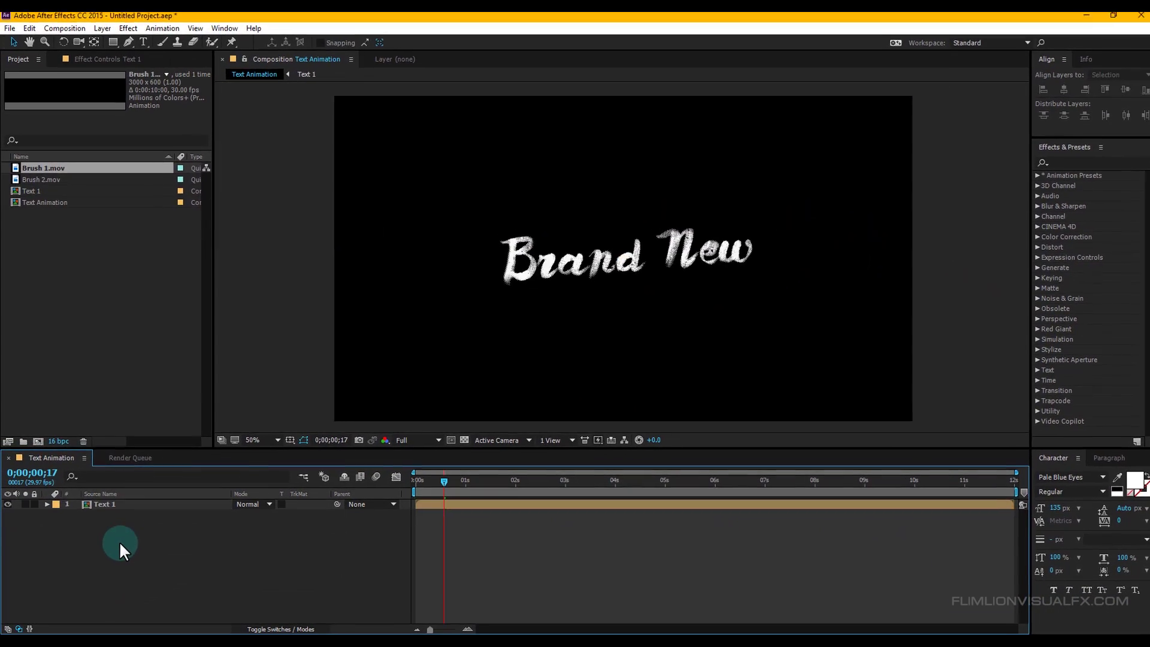
right_click(120, 541)
mouse_move(149, 429)
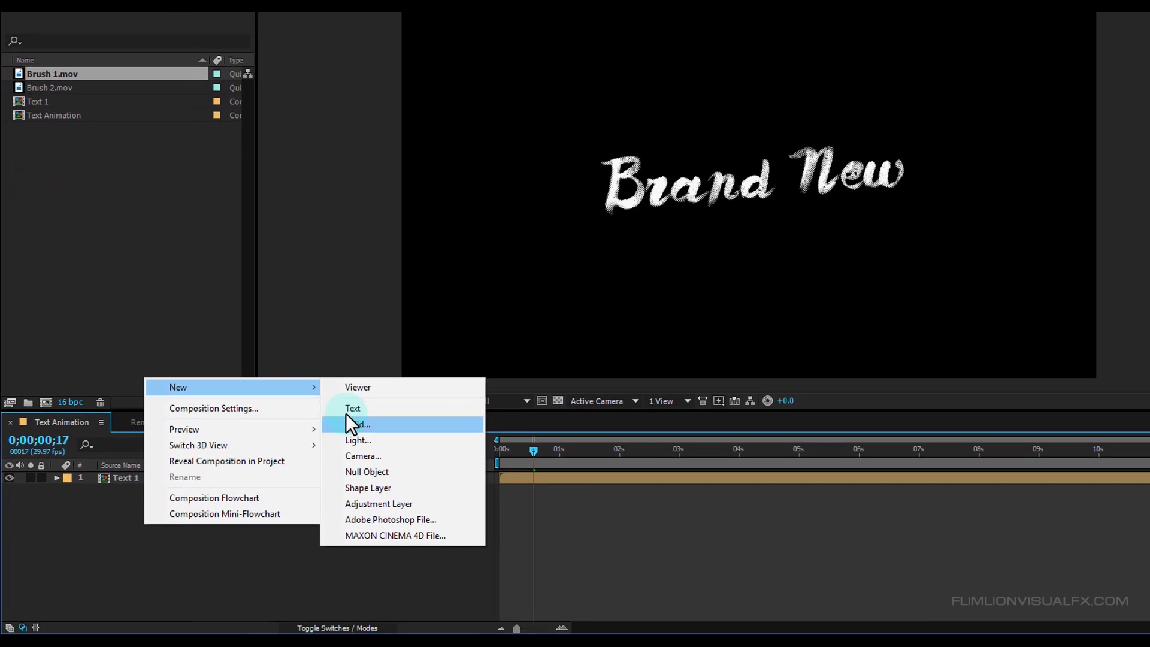
click(356, 408)
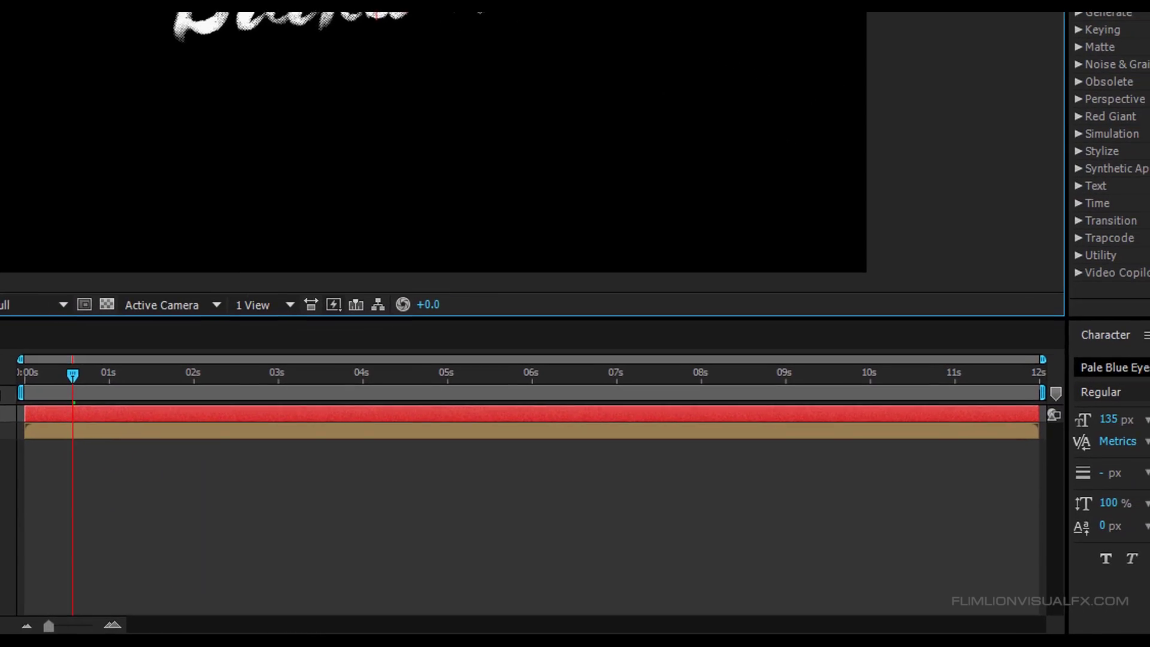
click(1120, 354)
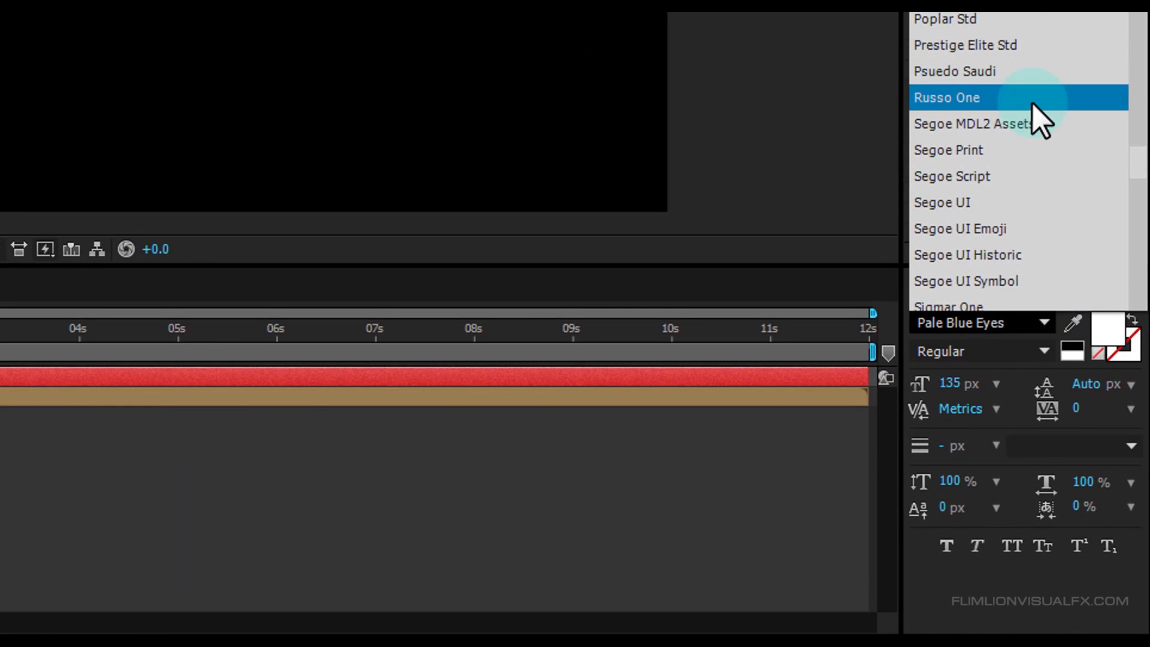
click(975, 321)
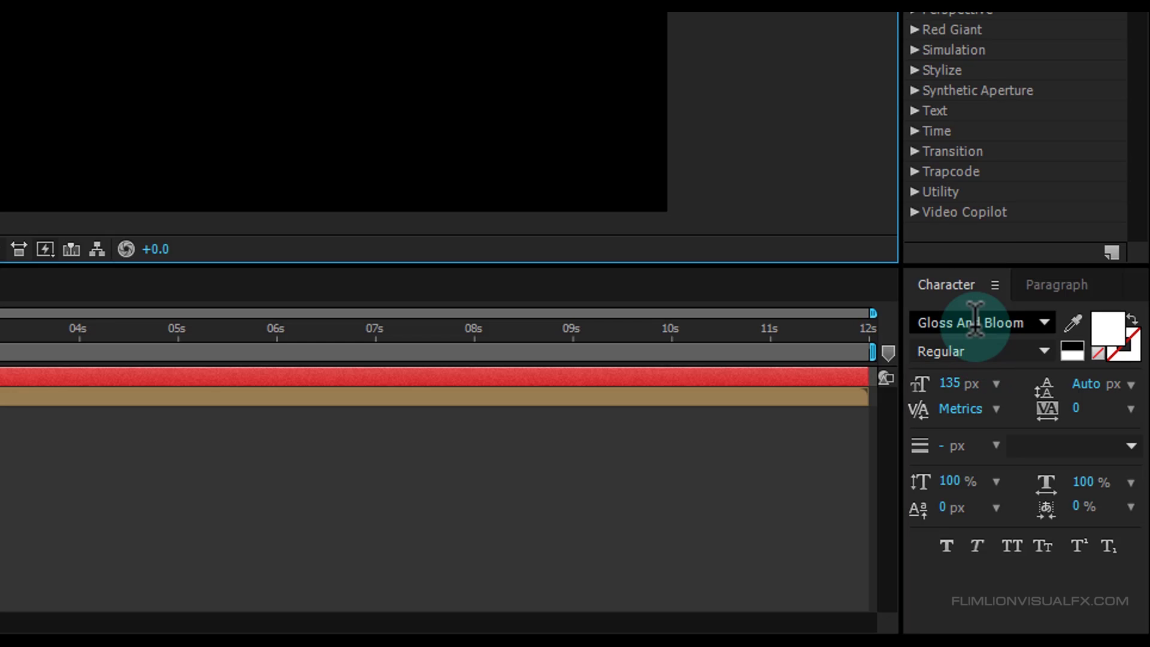
drag(950, 384, 983, 494)
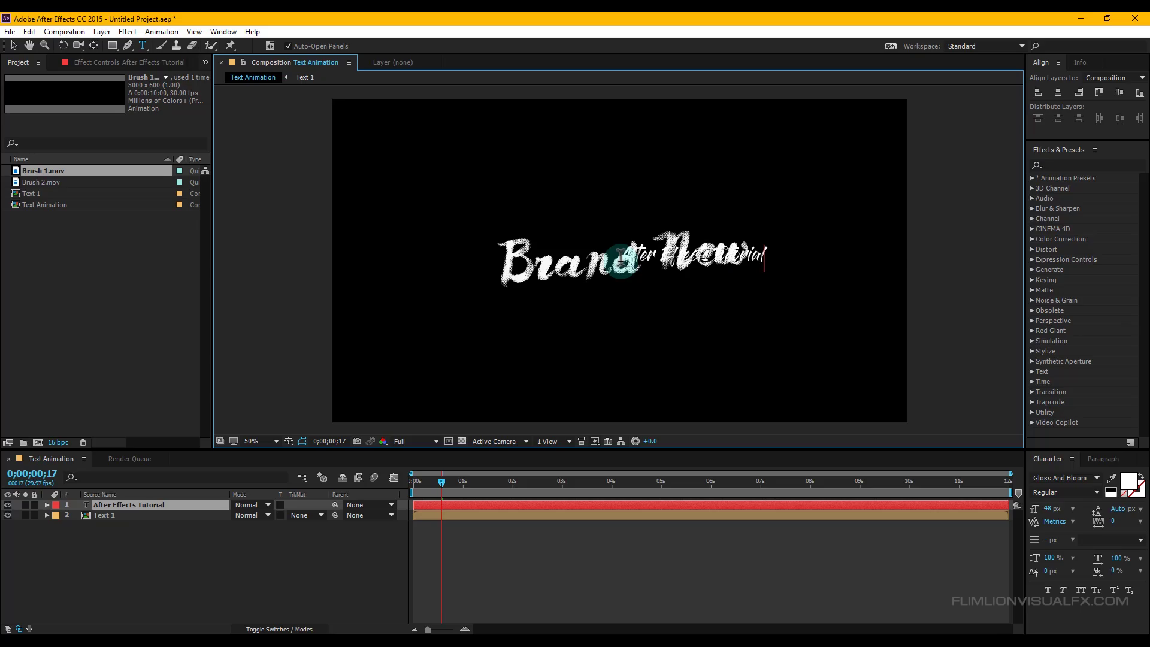
Move the subtitle just beneath Brand New and tilt it slightly with the Rotation tool
drag(694, 326, 690, 337)
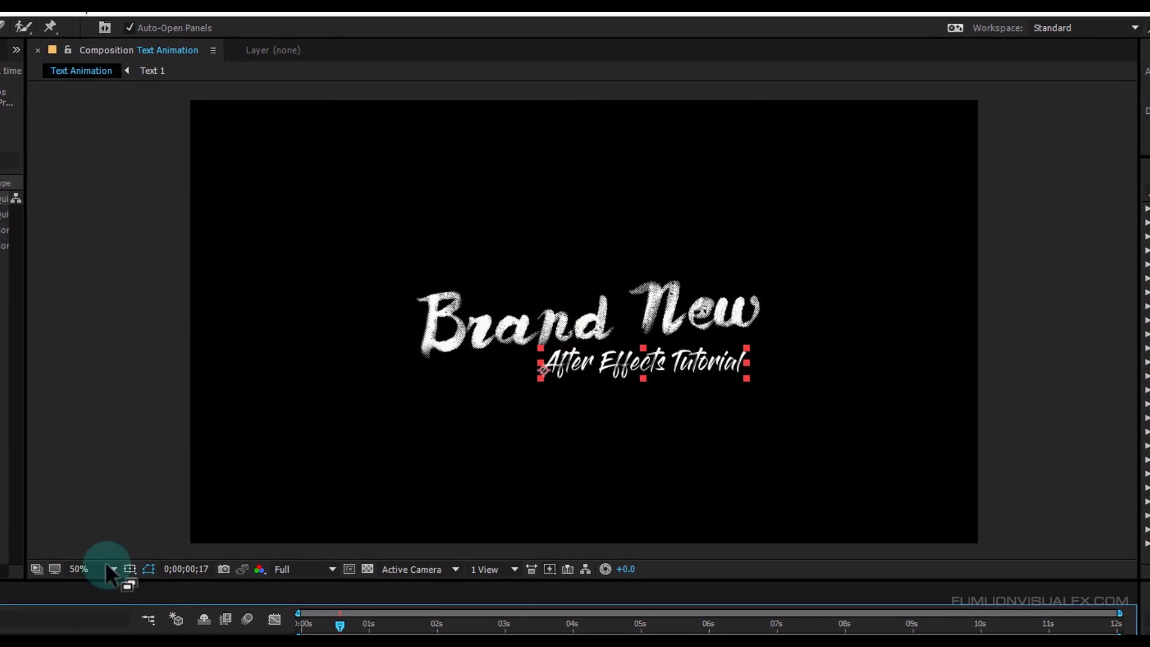
scroll(794, 341, up, 2)
scroll(788, 341, down, 2)
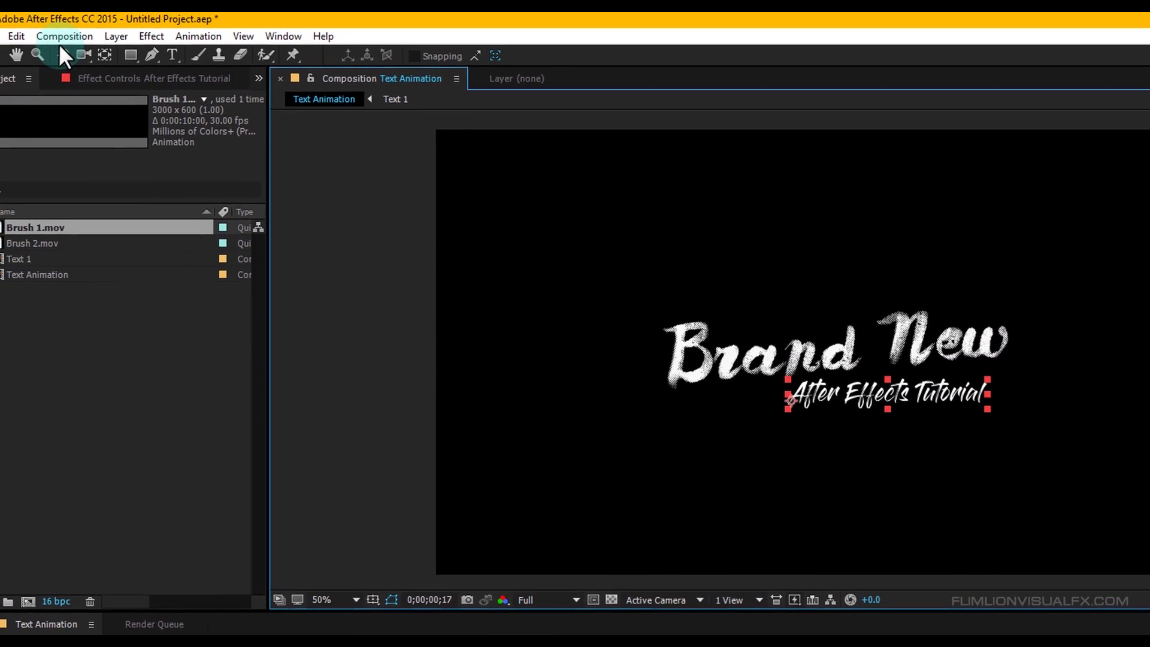
click(63, 54)
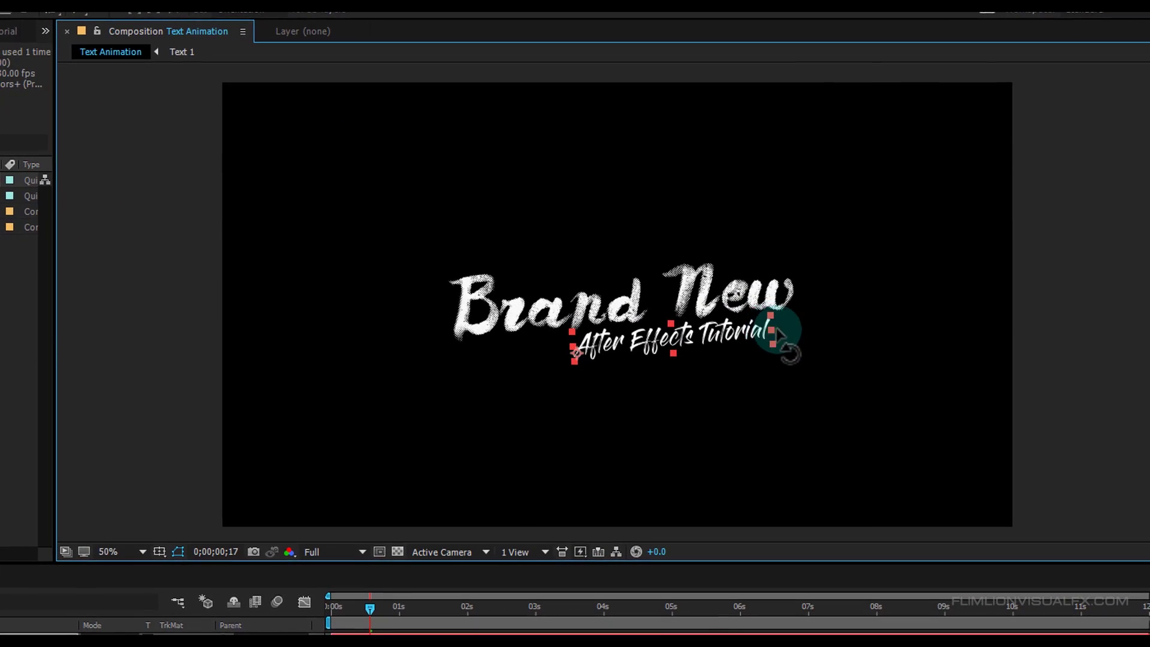
click(824, 348)
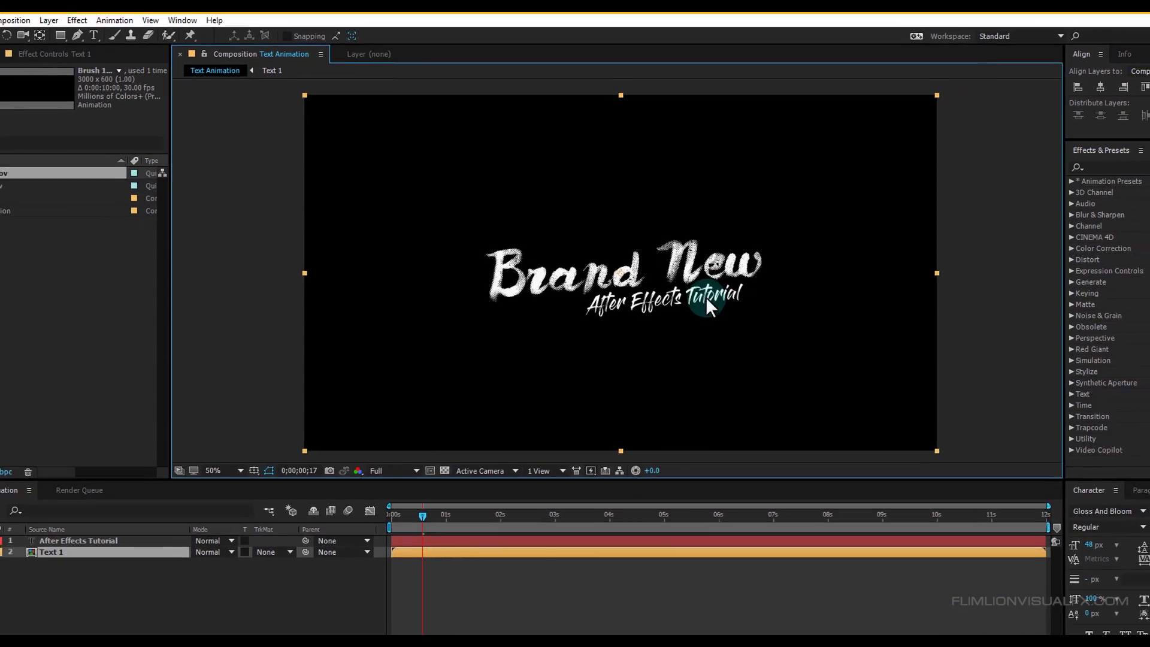
Add Brush 2.mov, shrink it to about 58% and position it over the subtitle
click(27, 299)
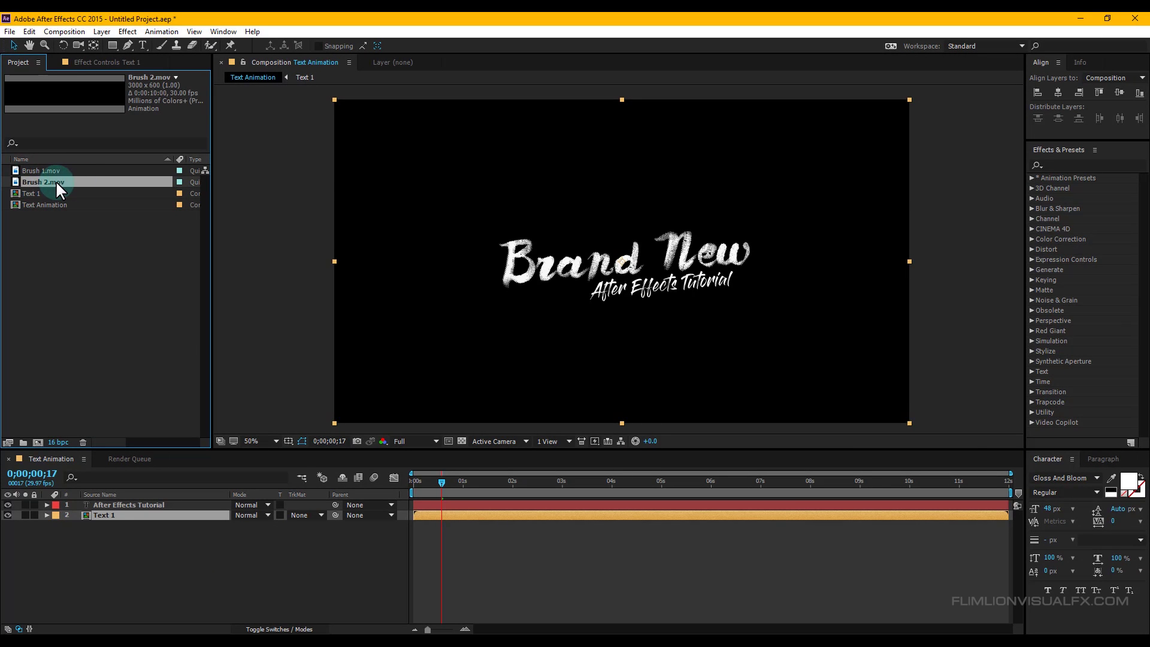
drag(55, 181, 117, 502)
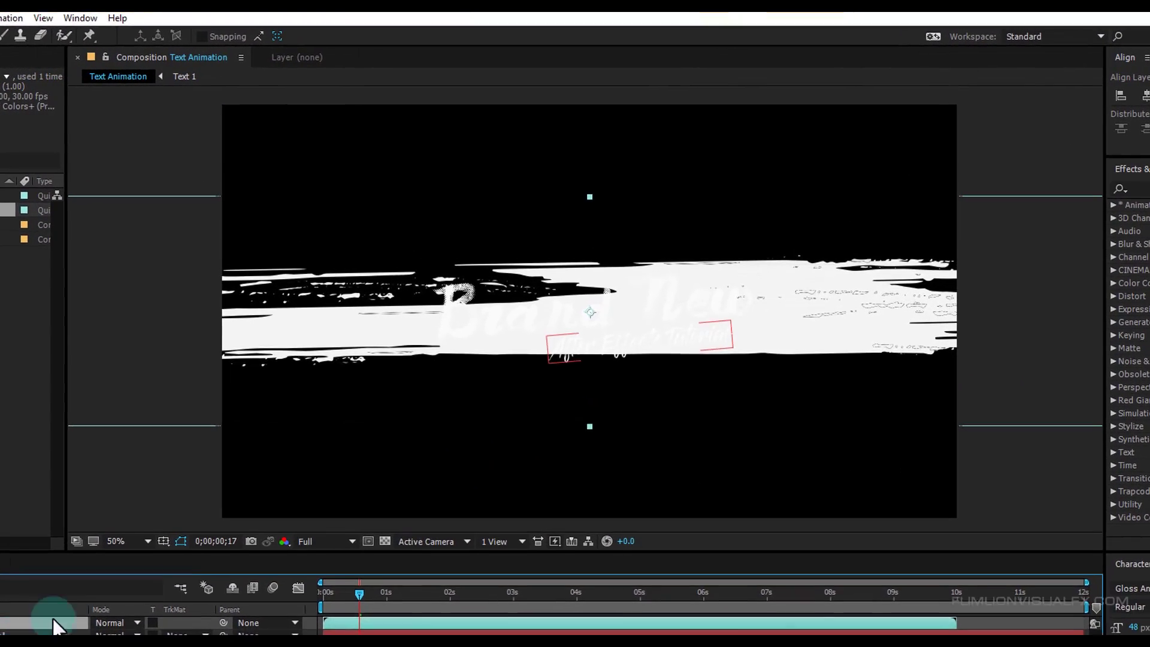
scroll(547, 366, down, 2)
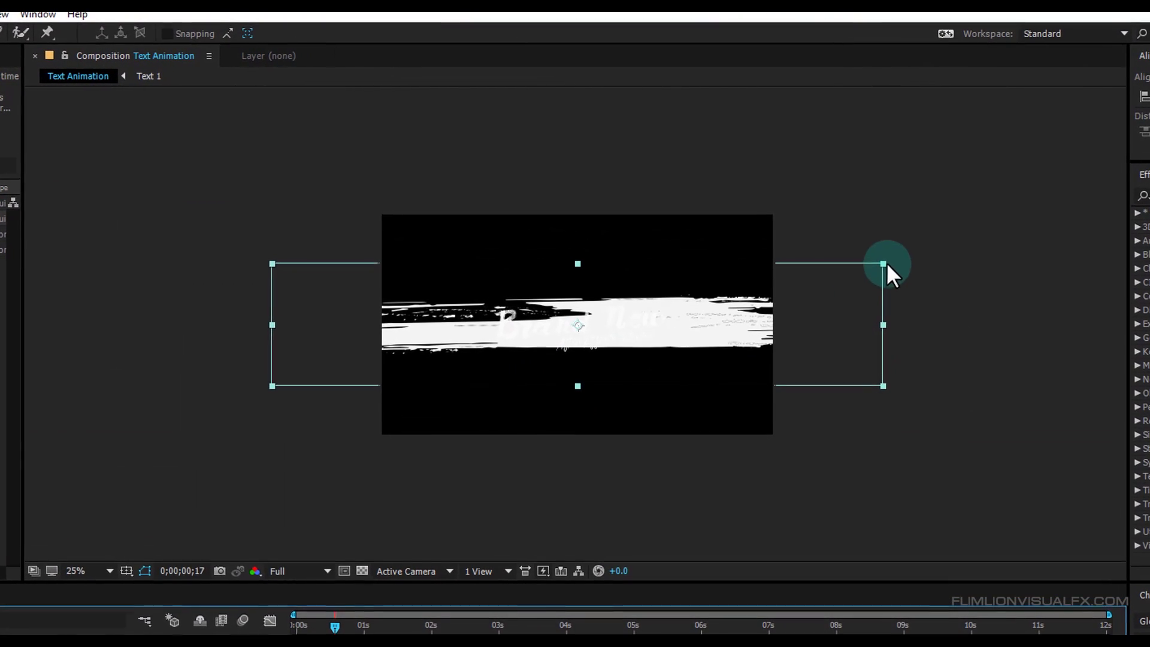
drag(883, 264, 838, 290)
key(period)
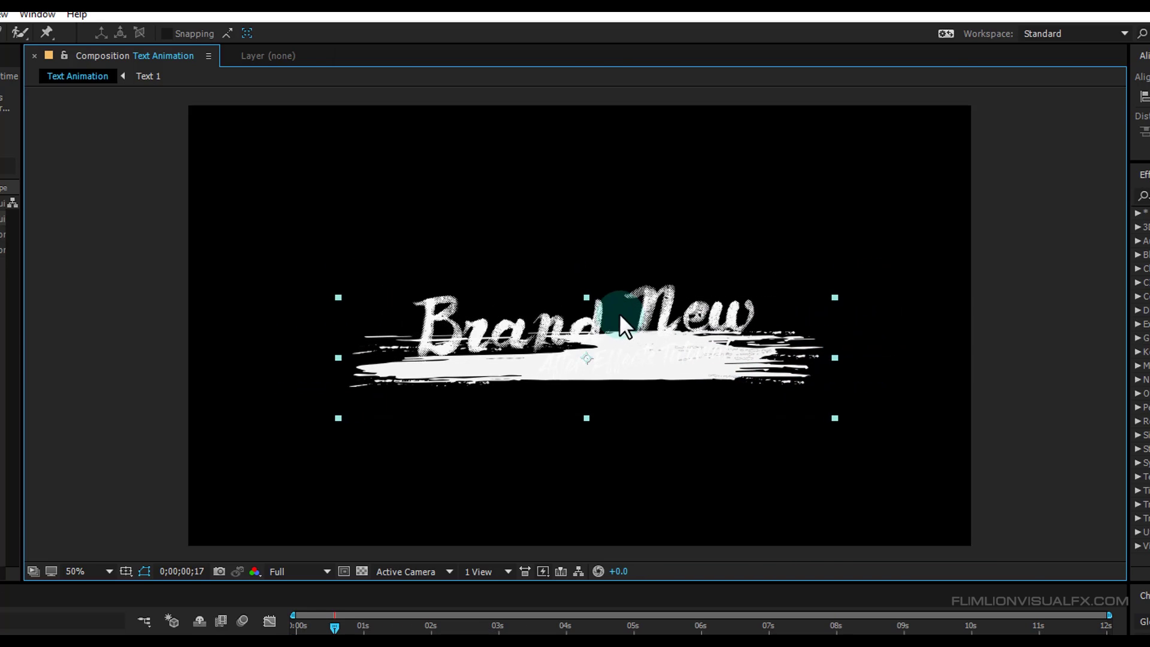
mouse_move(584, 293)
mouse_down()
mouse_move(585, 275)
mouse_move(727, 379)
mouse_move(741, 406)
mouse_up()
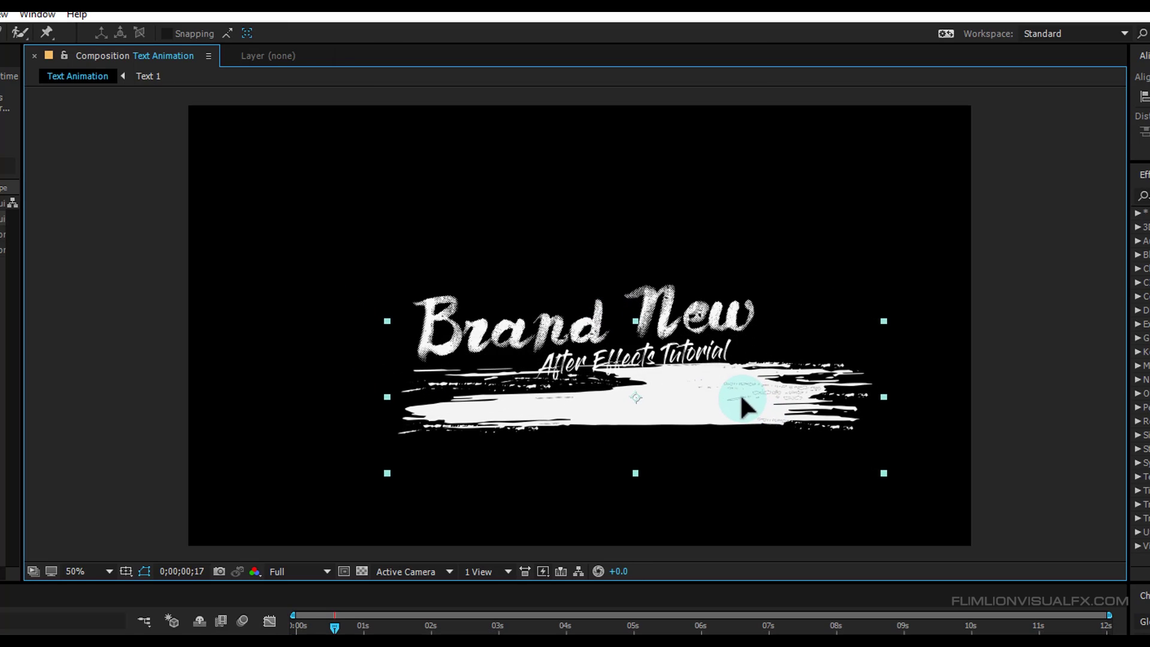
drag(570, 277, 566, 268)
click(756, 347)
drag(694, 374, 736, 365)
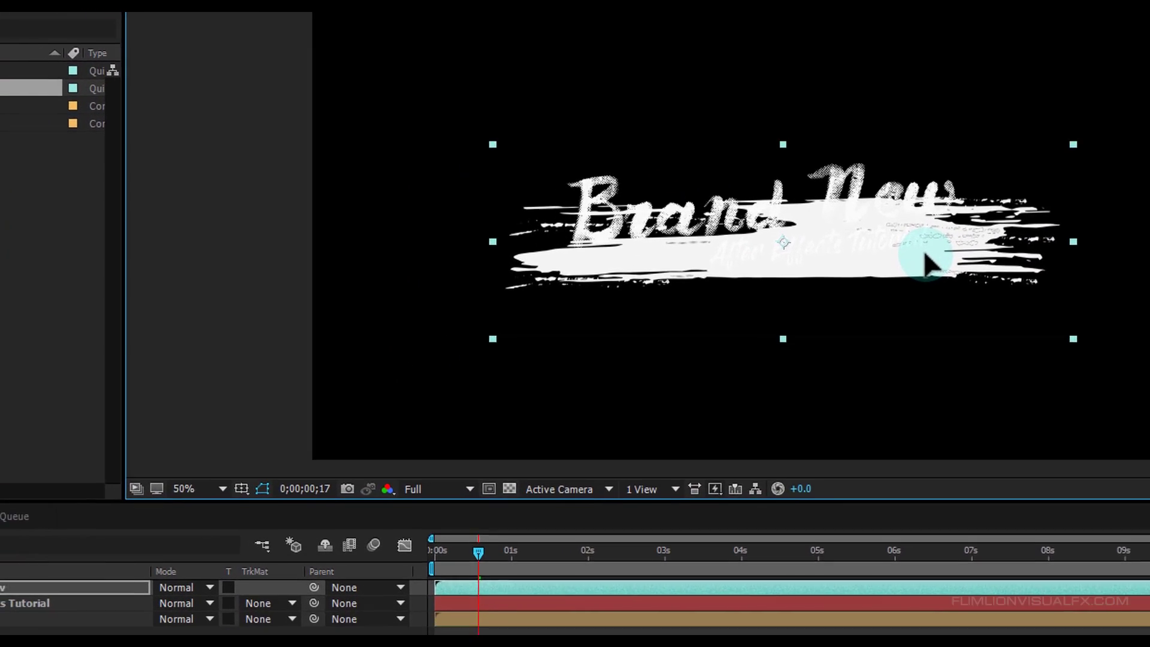
Set the subtitle's track matte to Alpha Matte 'Brush 2.mov' and return to the timeline start
click(42, 603)
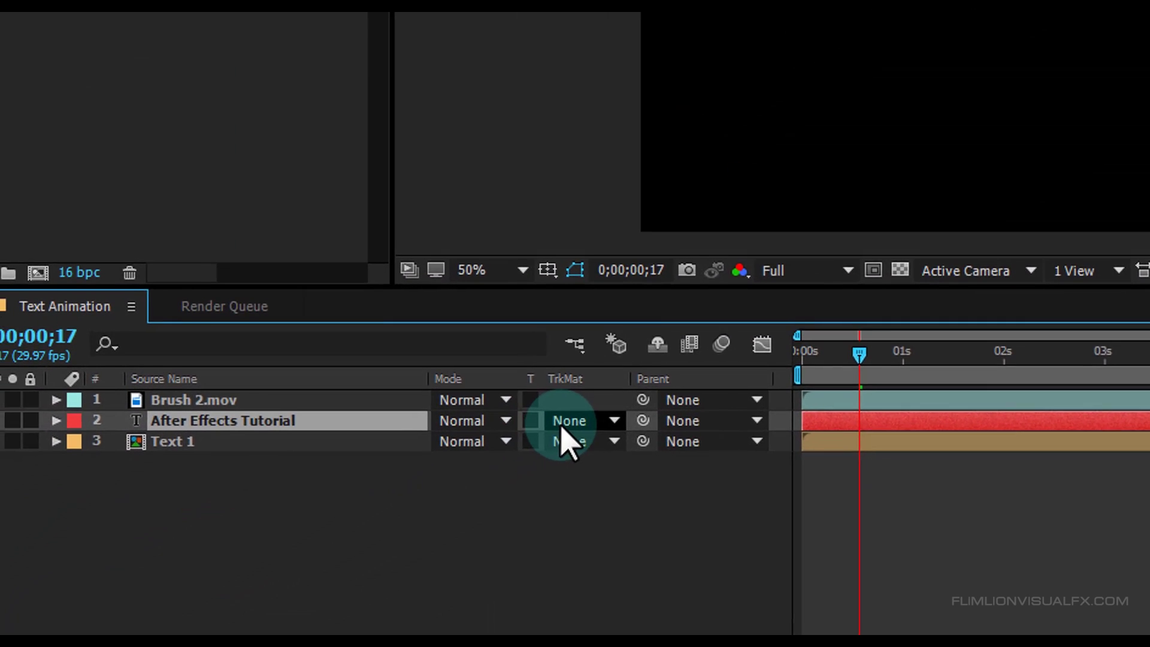
click(562, 422)
click(653, 500)
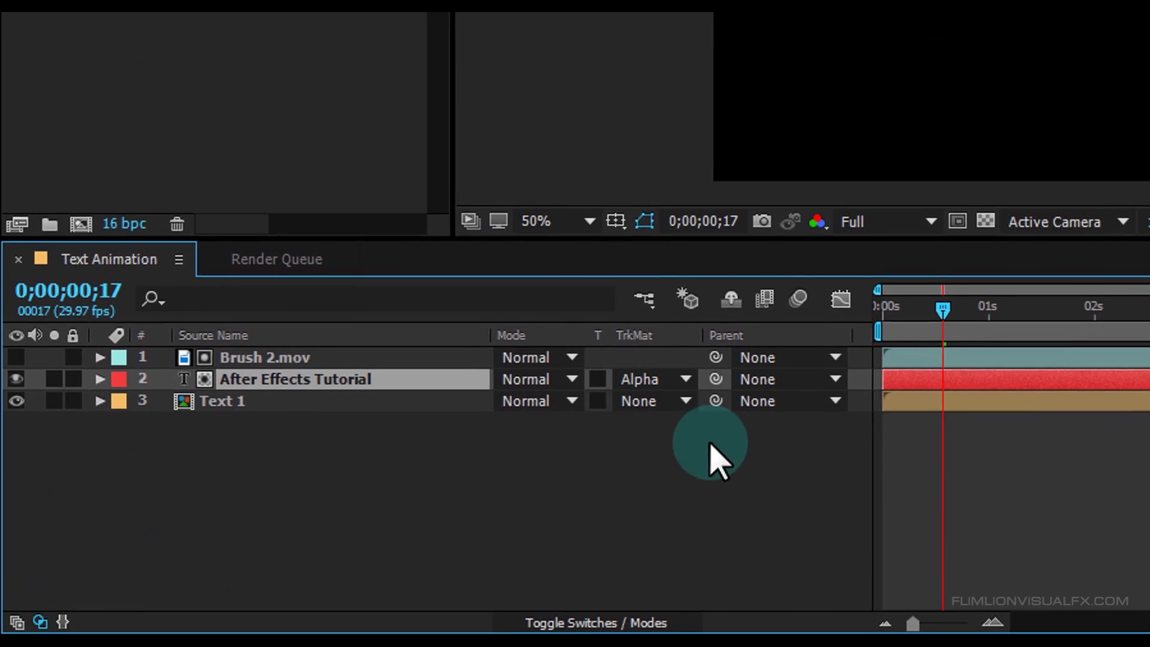
drag(943, 308, 884, 308)
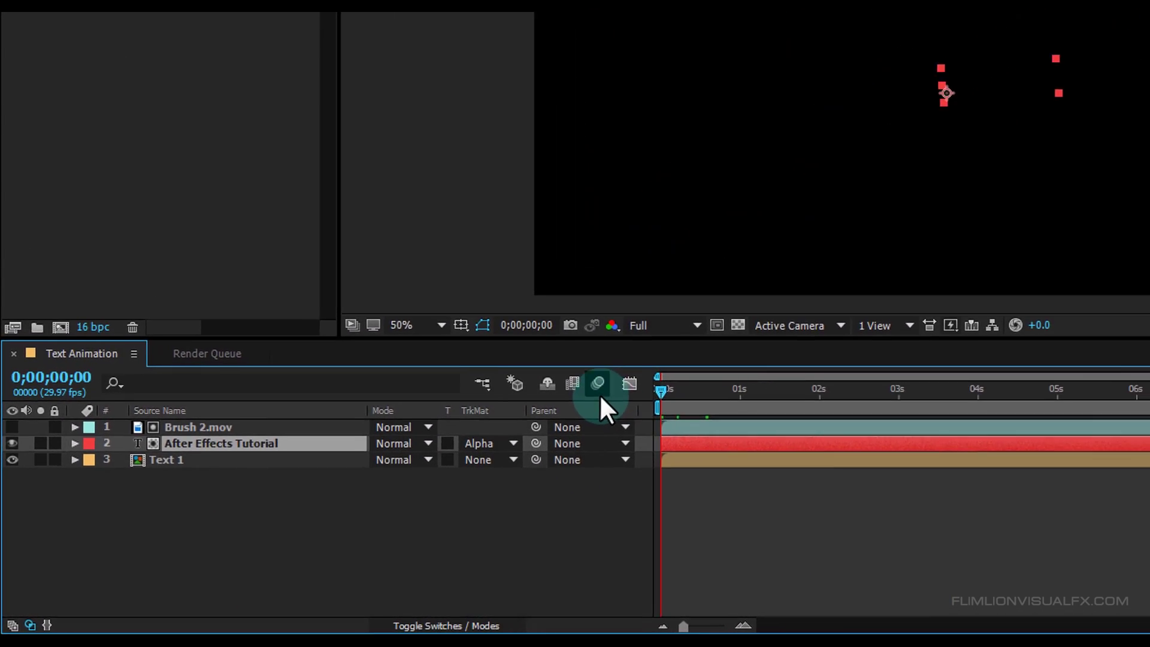
Preview the animation, stop at frame 17, and select the subtitle and Brush 2.mov layers
key(space)
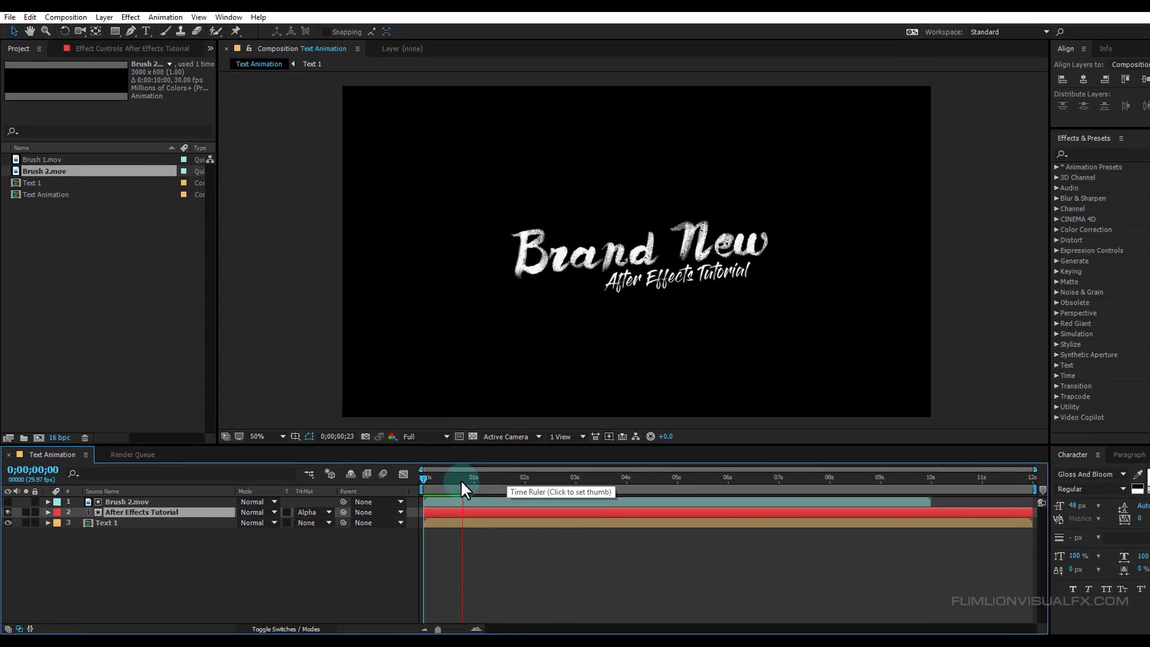
click(432, 481)
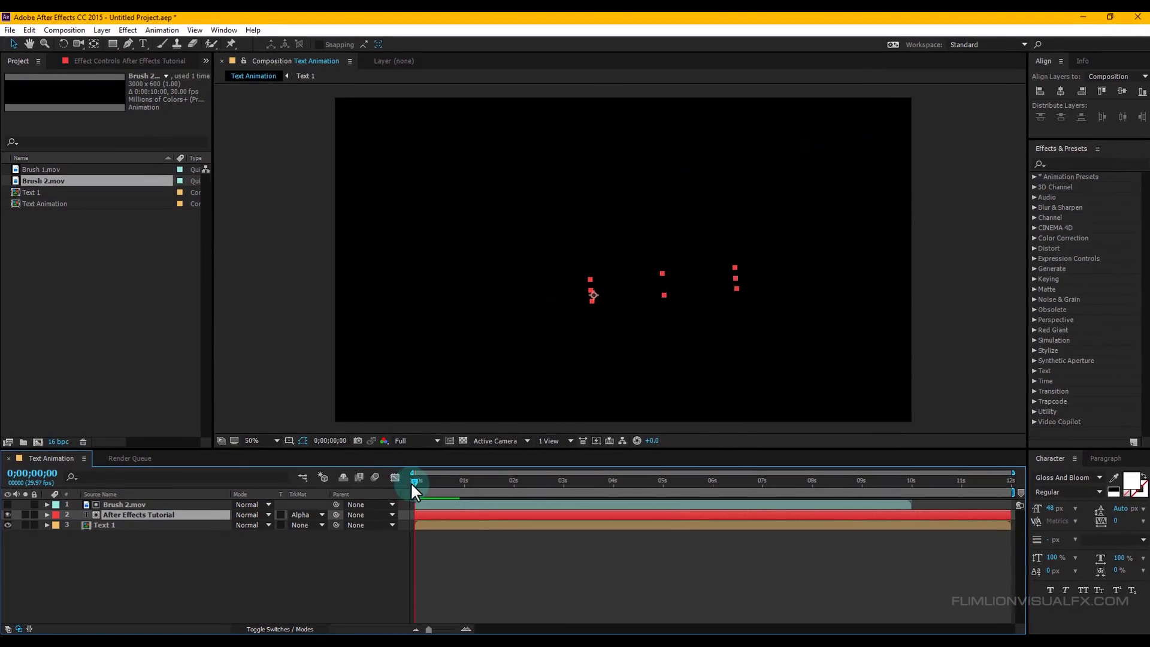
drag(411, 482, 442, 474)
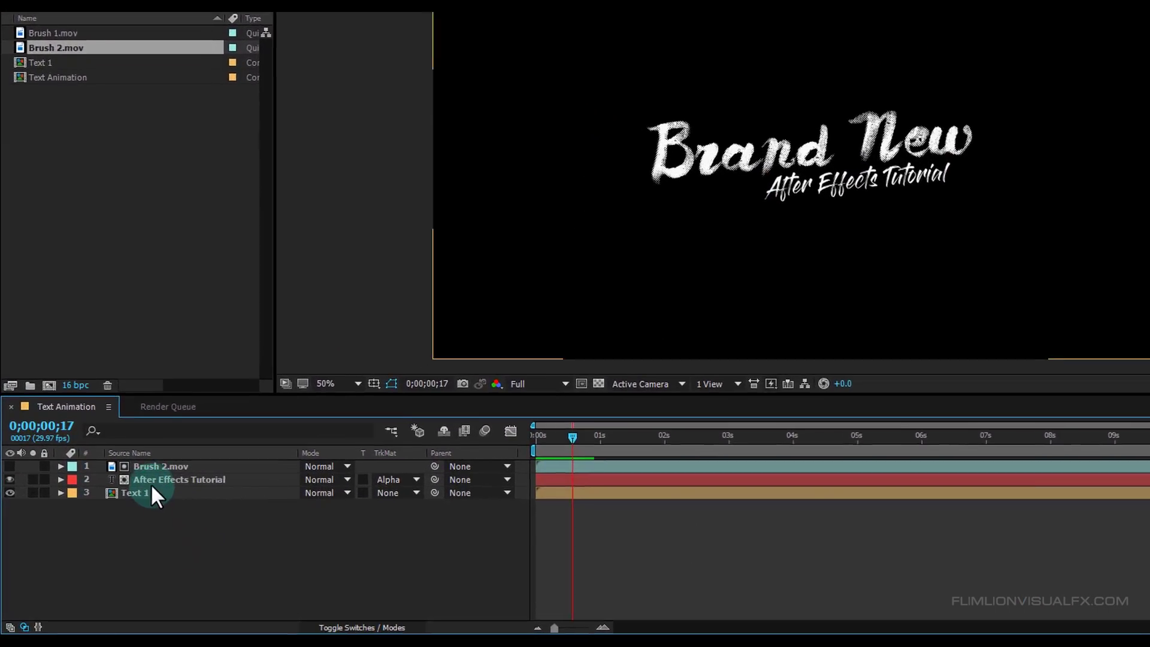
click(159, 480)
shift+click(159, 466)
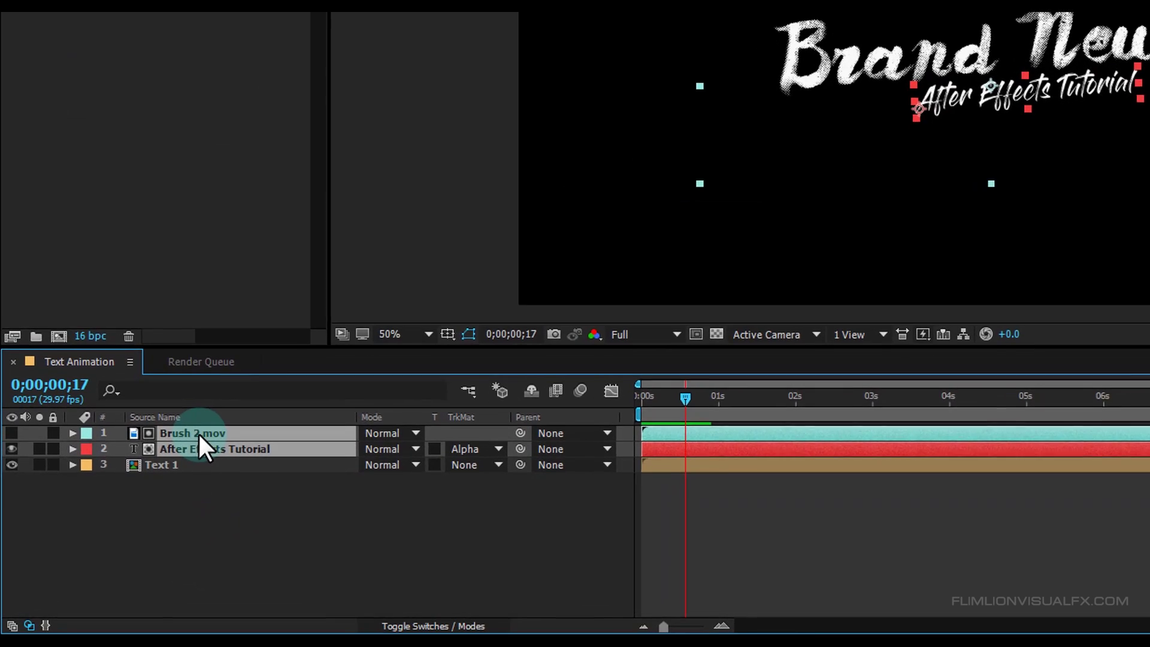
Pre-compose the selected subtitle and brush layers under the name 'Text 2'
right_click(166, 467)
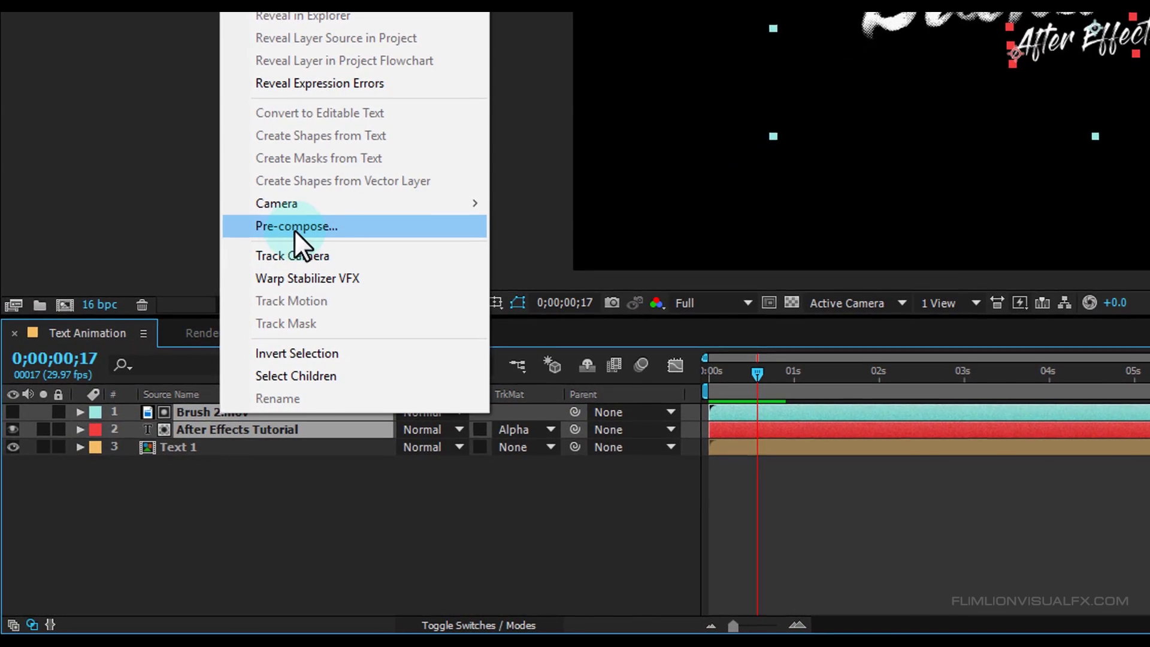
click(294, 229)
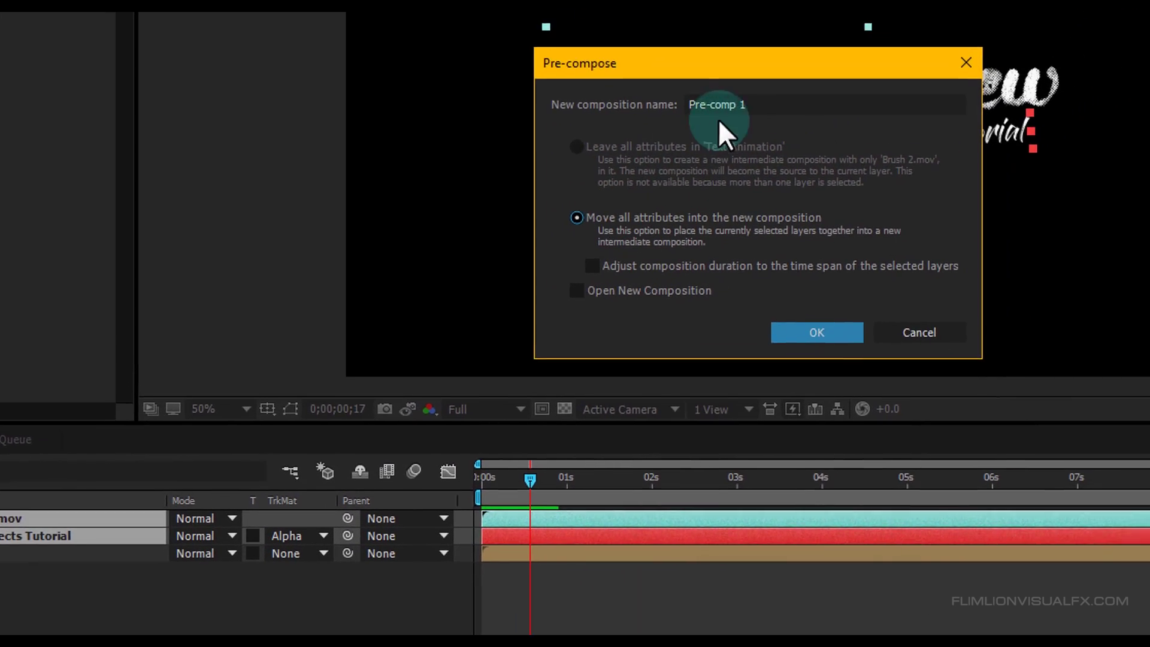
drag(718, 120, 602, 105)
text(Text 2)
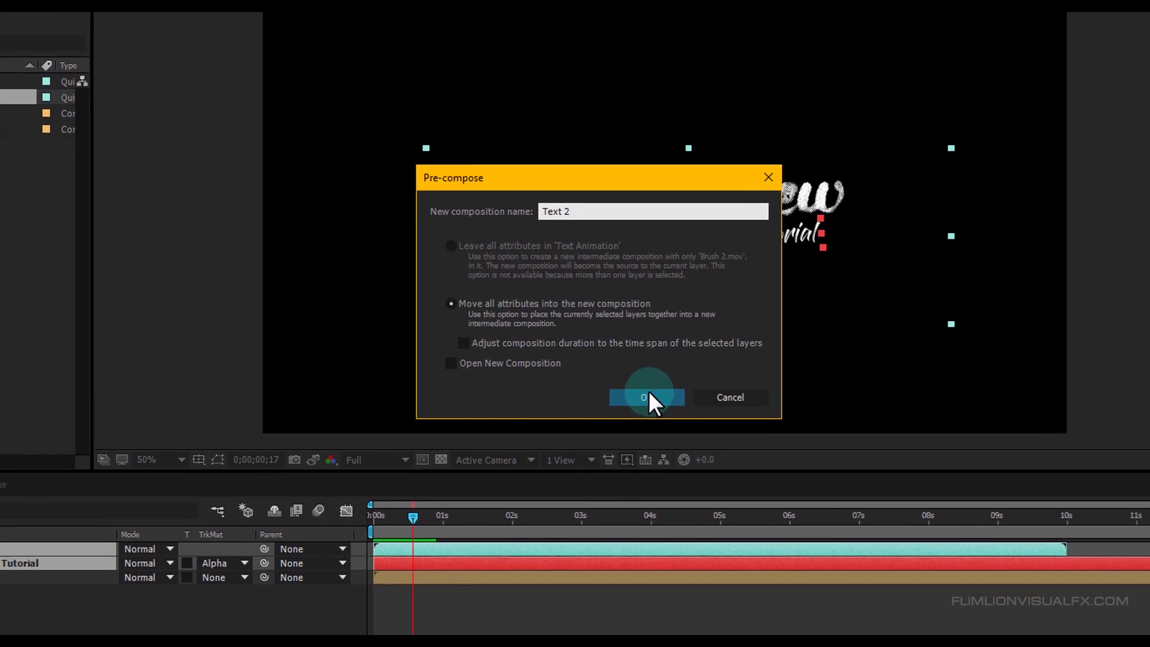
click(647, 398)
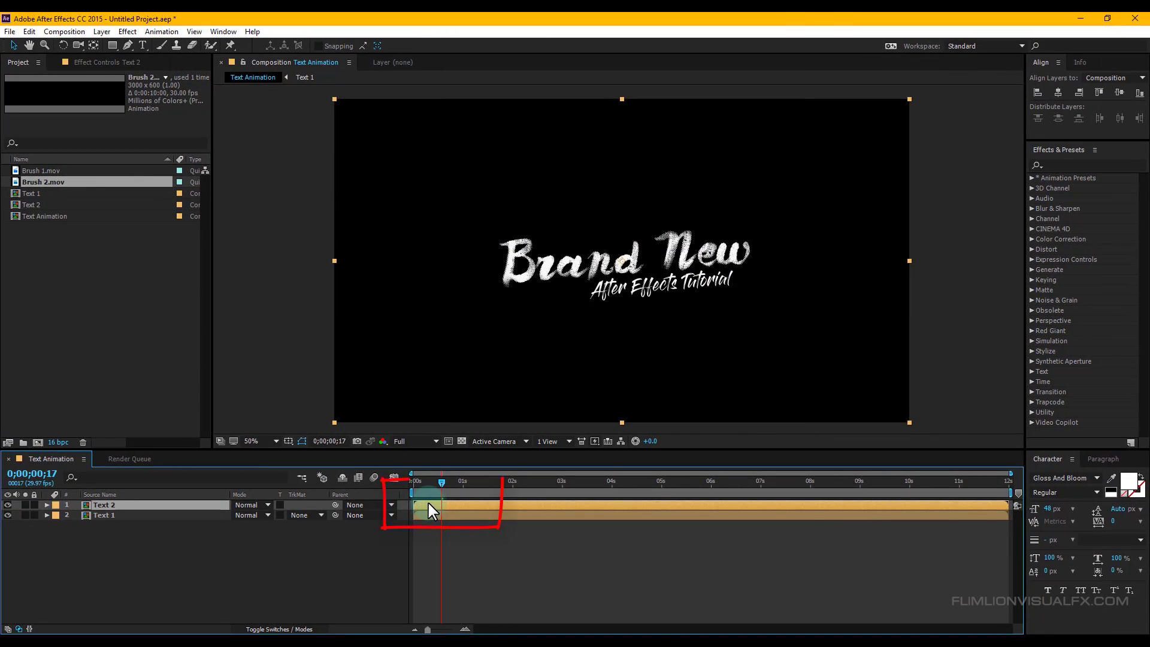
Shift Text 2 to start slightly later, preview the animation, and show the layer switch columns
drag(429, 503, 513, 469)
key(space)
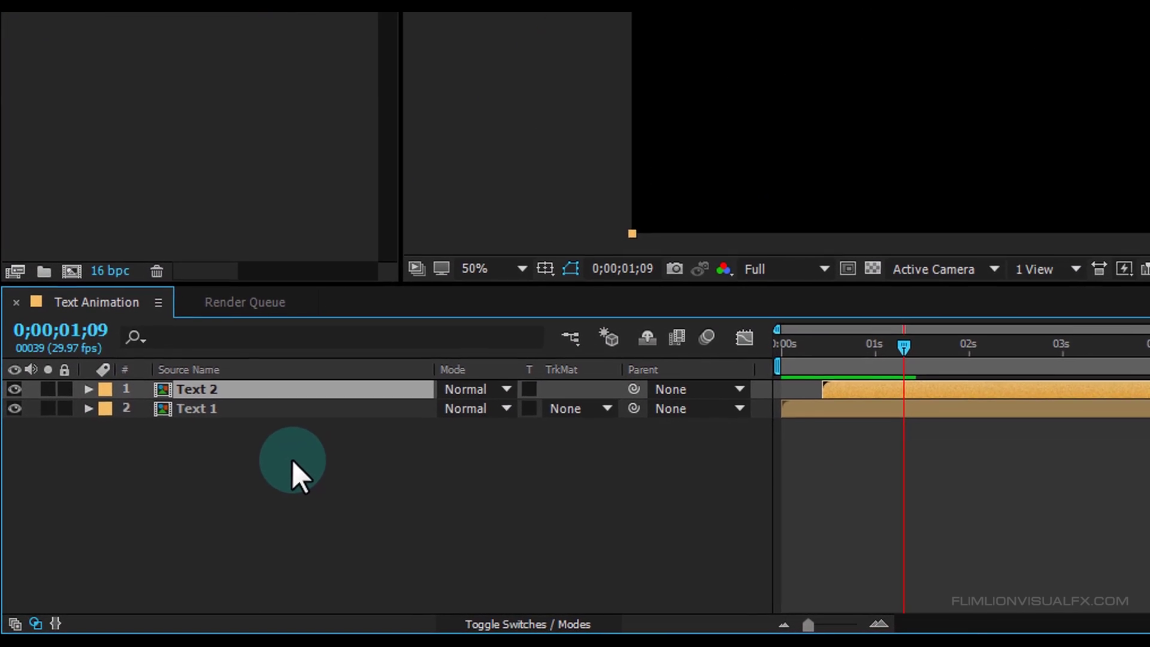
click(518, 623)
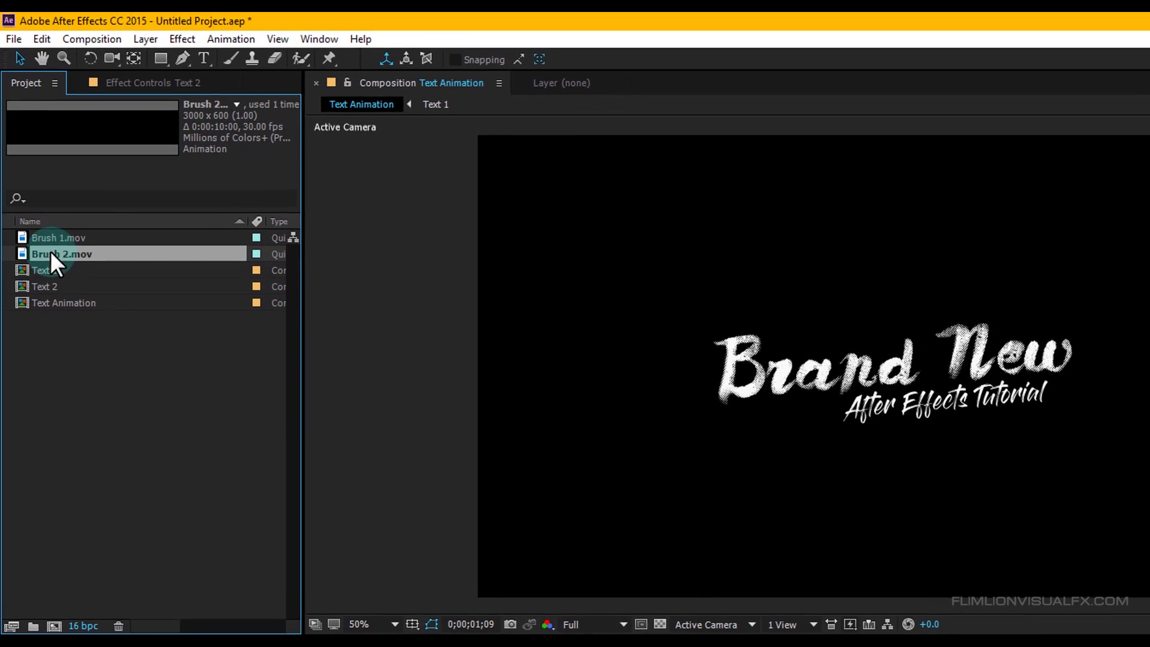
Place Brush 1.mov as a layer below Text 1 and set its Scale to 40%
mouse_move(51, 239)
mouse_down()
mouse_move(77, 239)
mouse_move(155, 495)
mouse_move(157, 646)
mouse_up()
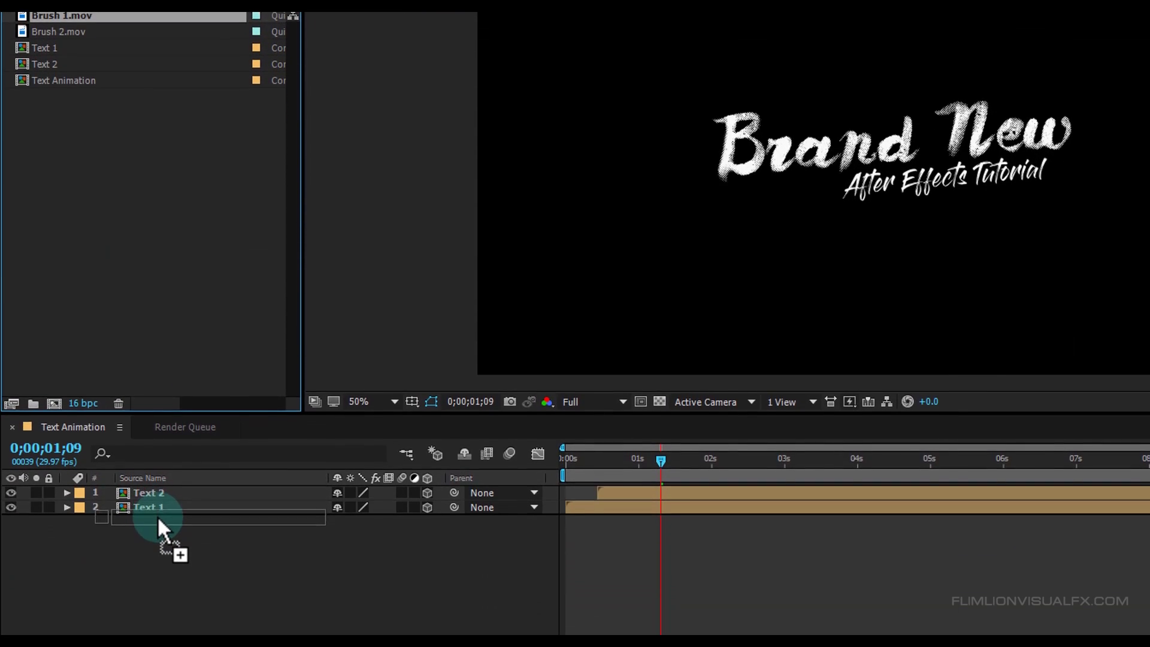
drag(159, 520, 159, 521)
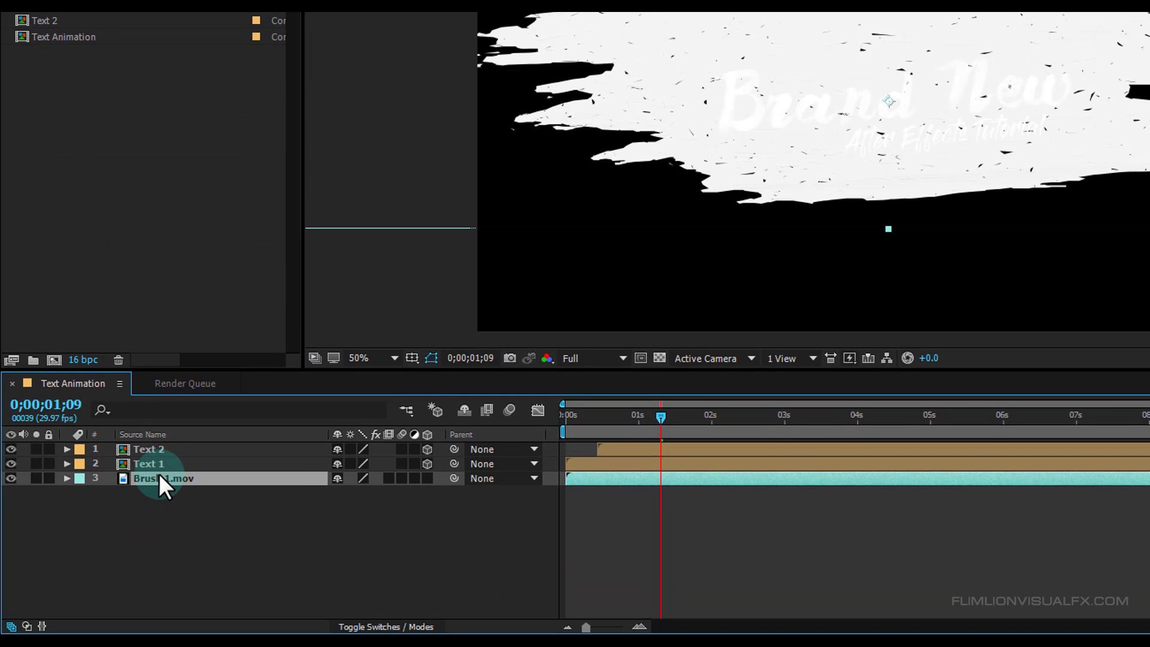
key(s)
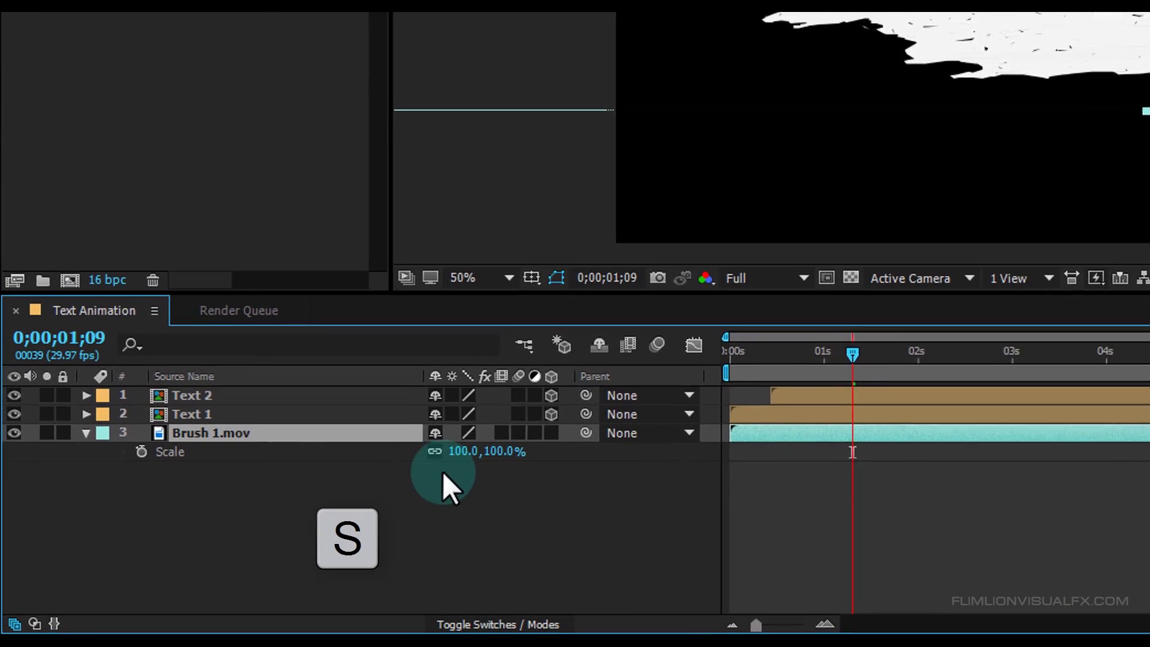
click(503, 433)
text(4)
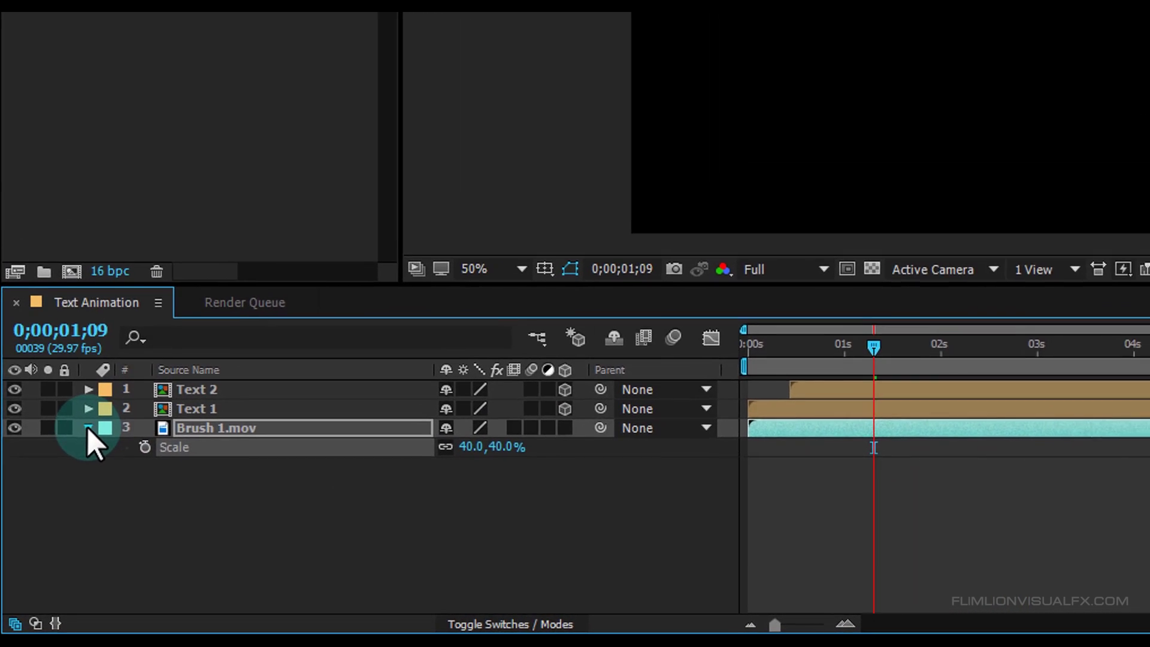
click(87, 427)
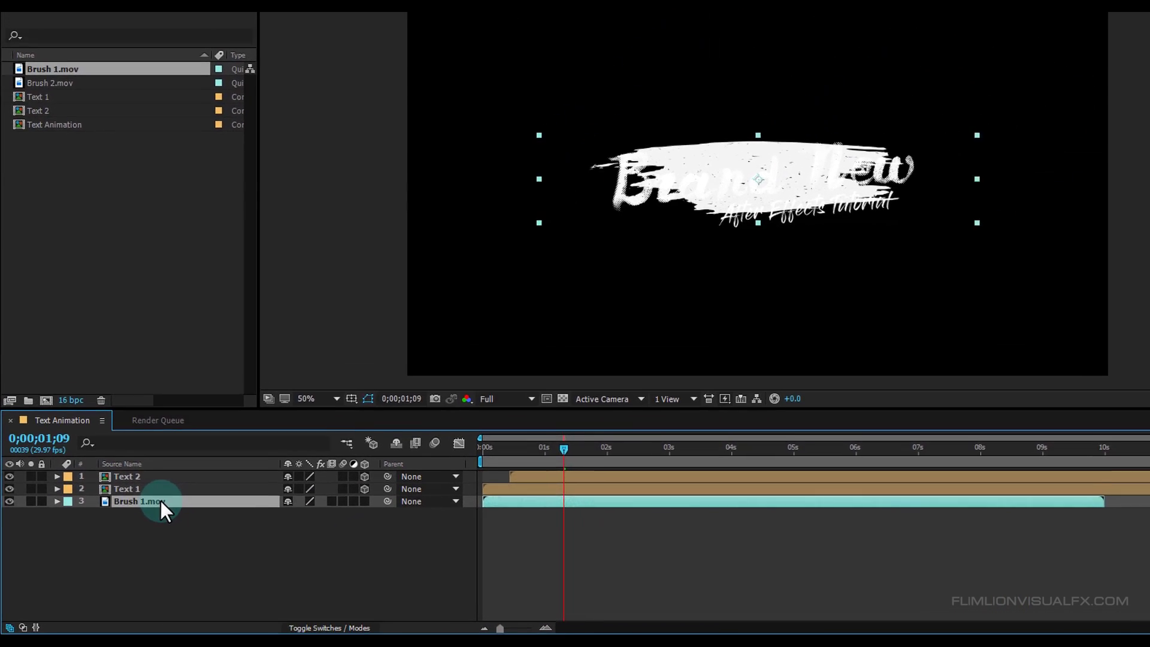
Apply the Distort > Warp effect to Brush 1.mov with Bend set to 24
click(1058, 165)
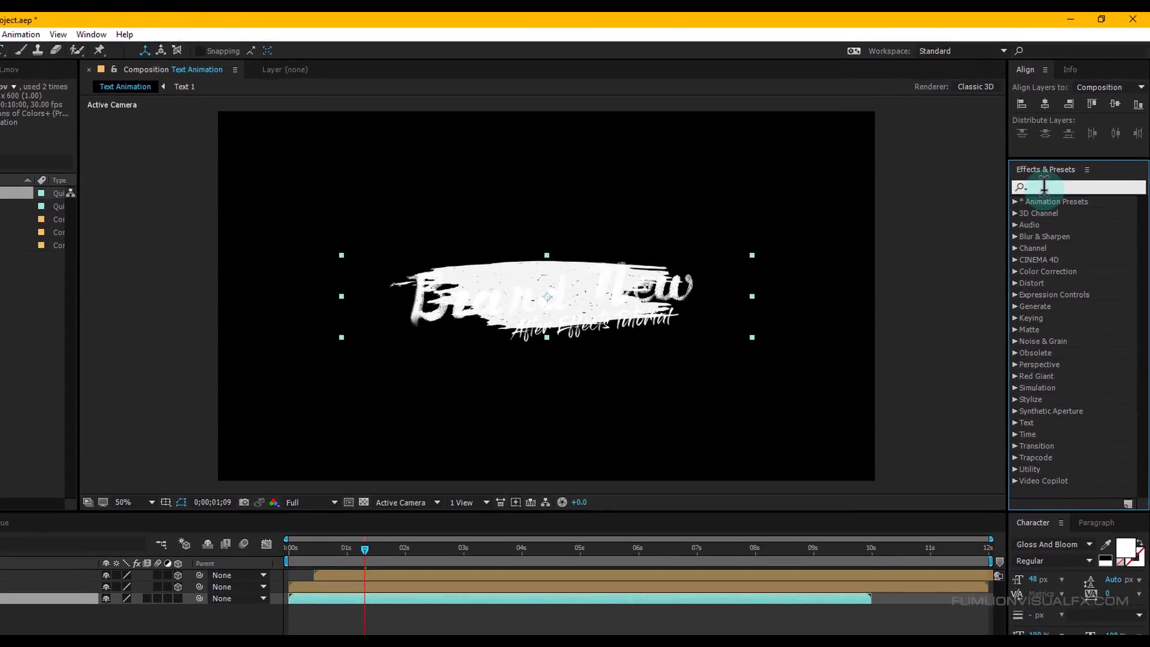
text(warp)
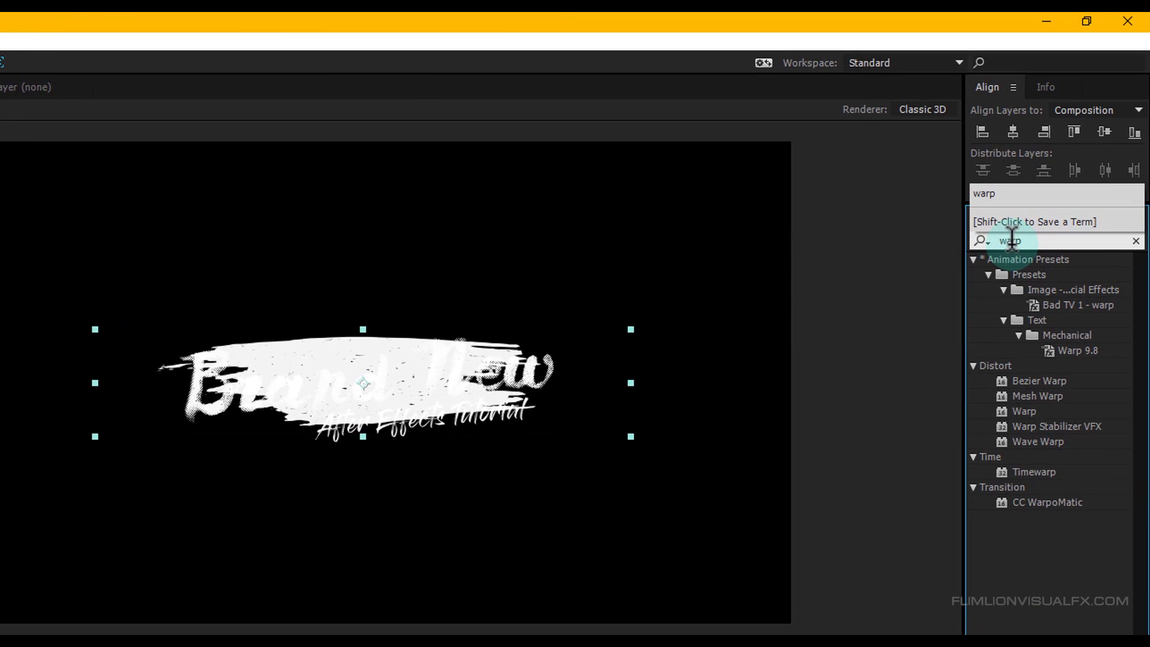
mouse_move(1022, 414)
mouse_down()
mouse_move(332, 590)
mouse_move(60, 599)
mouse_move(7, 568)
mouse_move(173, 488)
mouse_up()
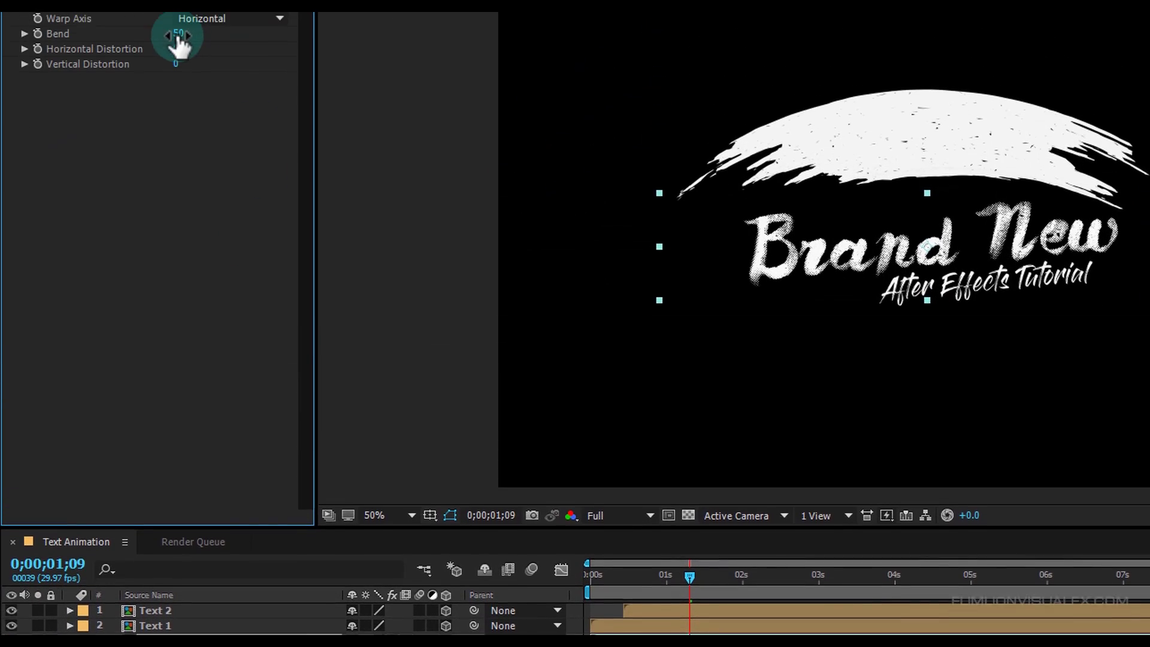
click(179, 34)
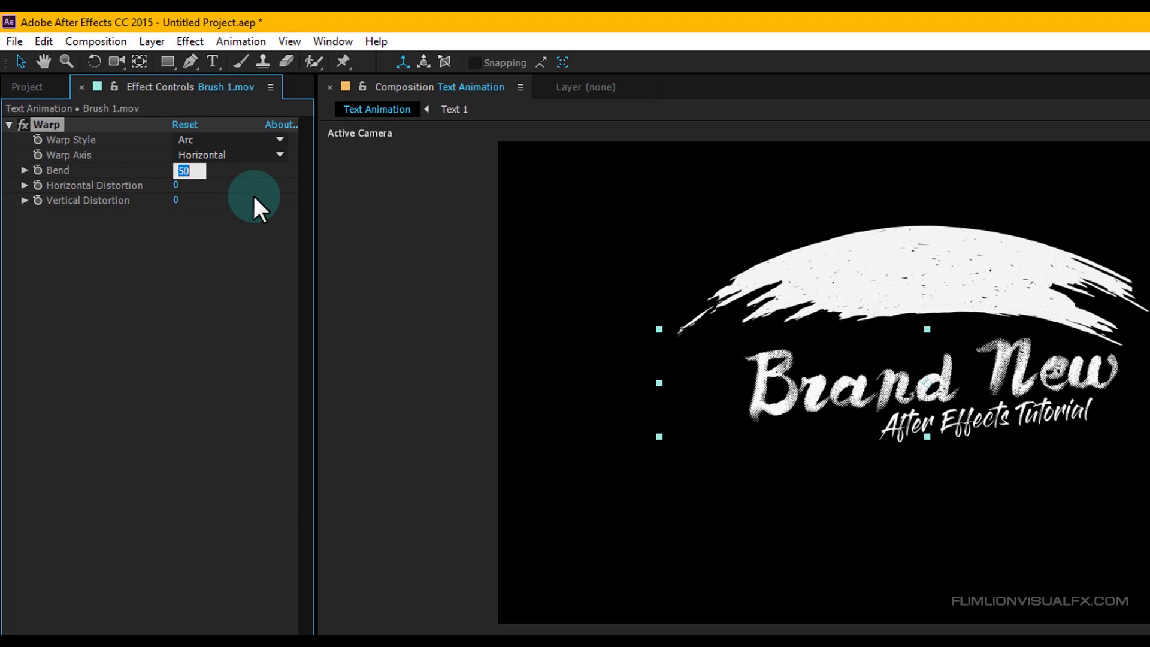
text(24)
key(Return)
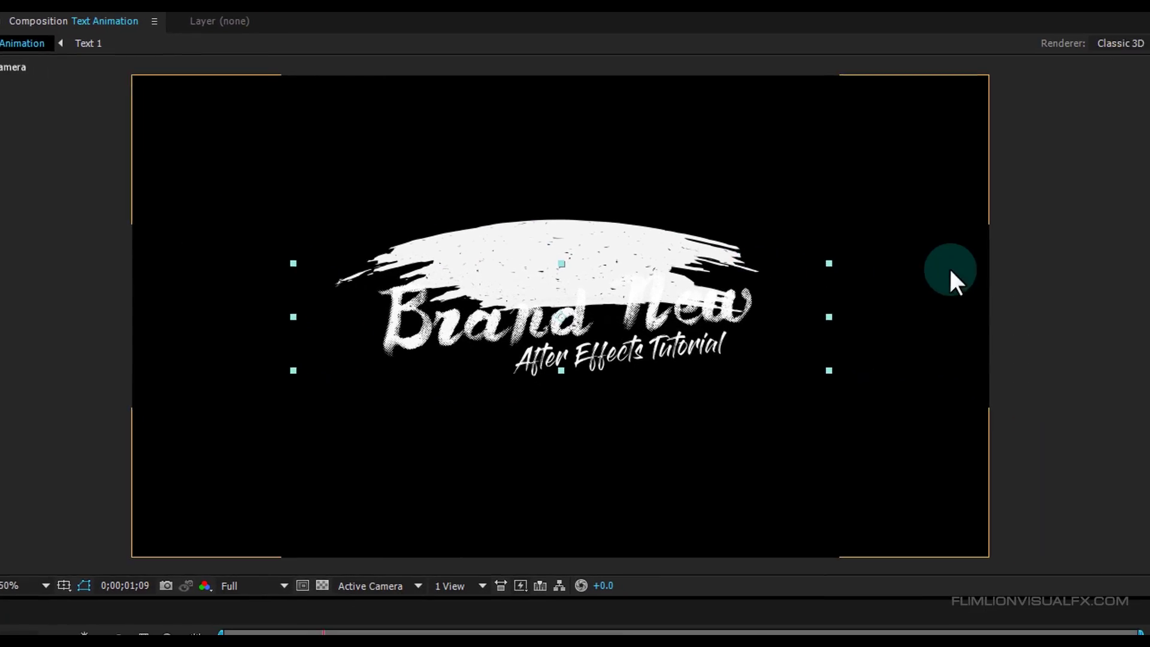
Add an orange (FF7F18) Fill effect to Brush 1.mov and drag the stroke down under the title
click(990, 139)
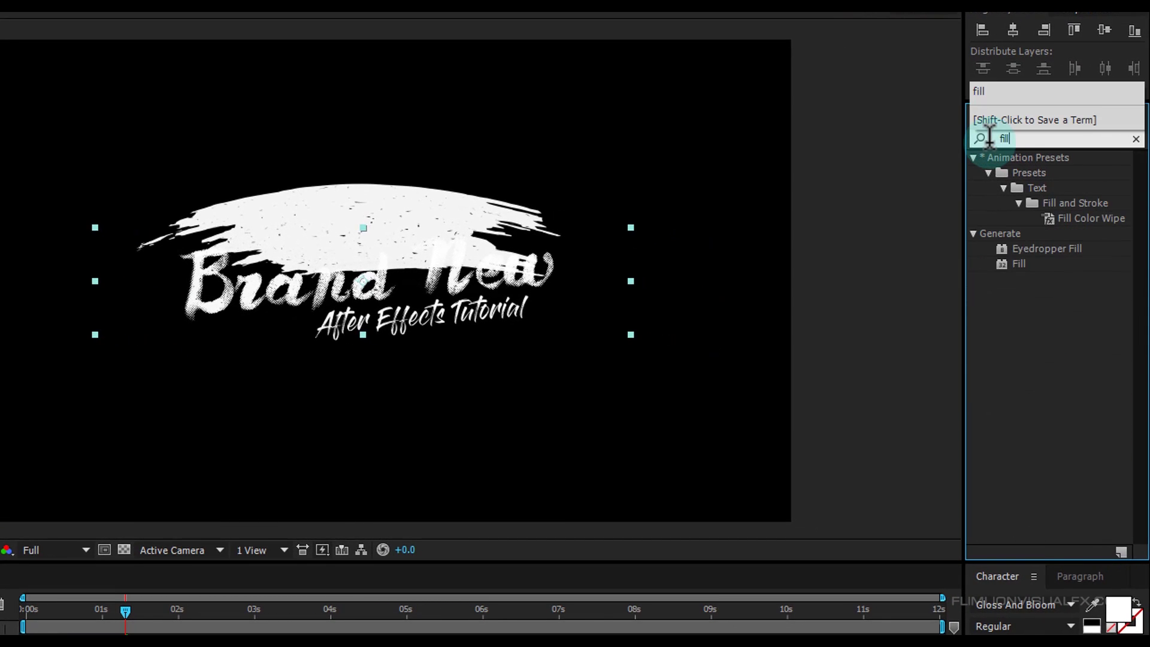
mouse_move(1008, 265)
mouse_down()
mouse_move(1023, 268)
mouse_move(90, 542)
mouse_move(38, 537)
mouse_move(225, 474)
mouse_up()
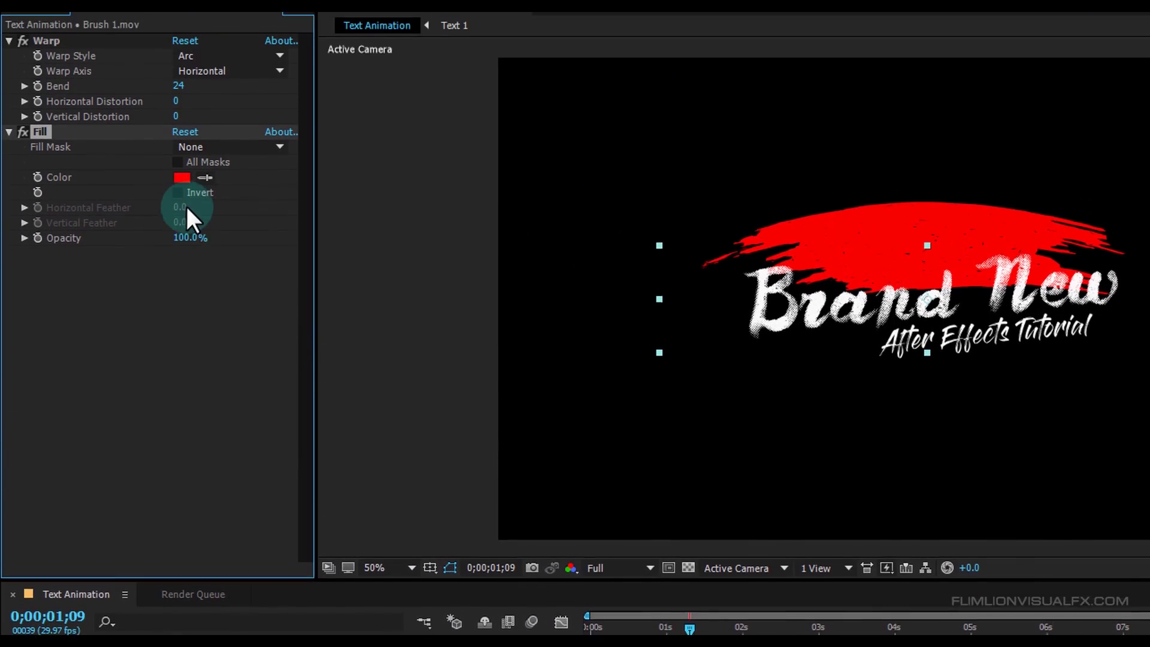
click(181, 261)
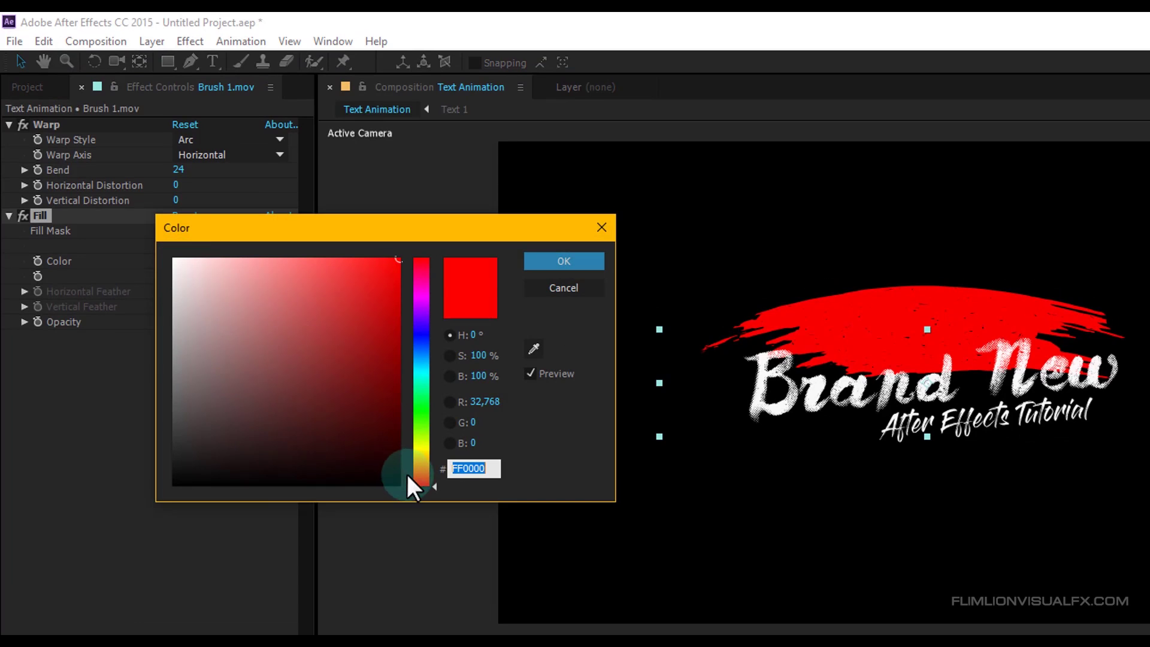
drag(433, 469, 428, 468)
click(385, 258)
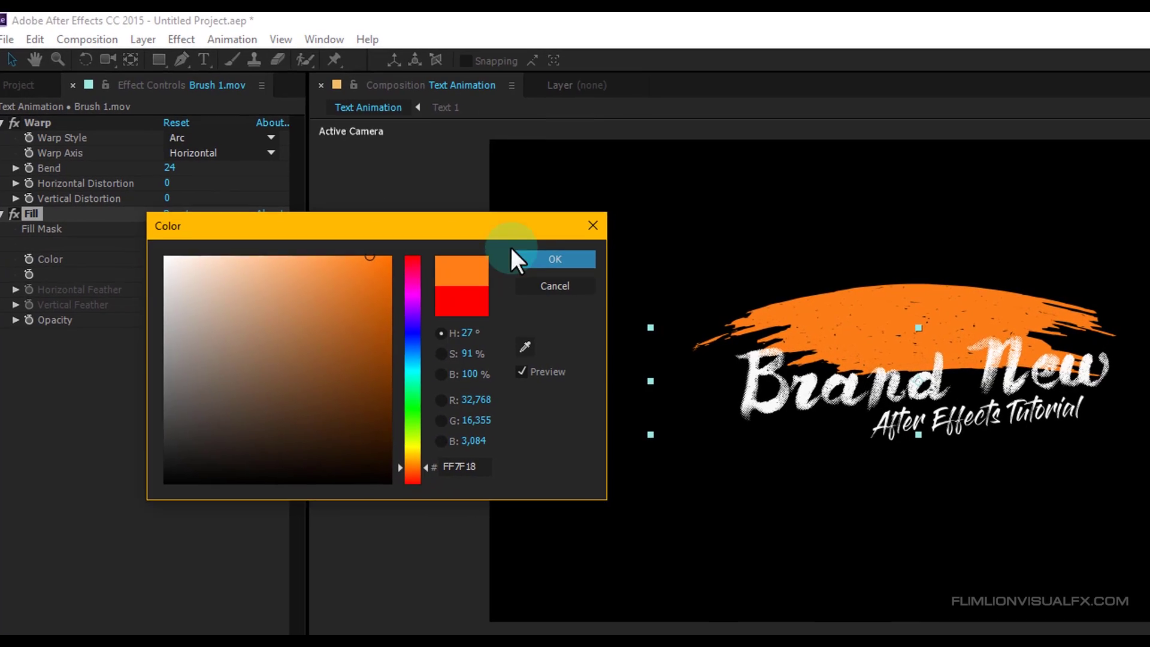
click(543, 256)
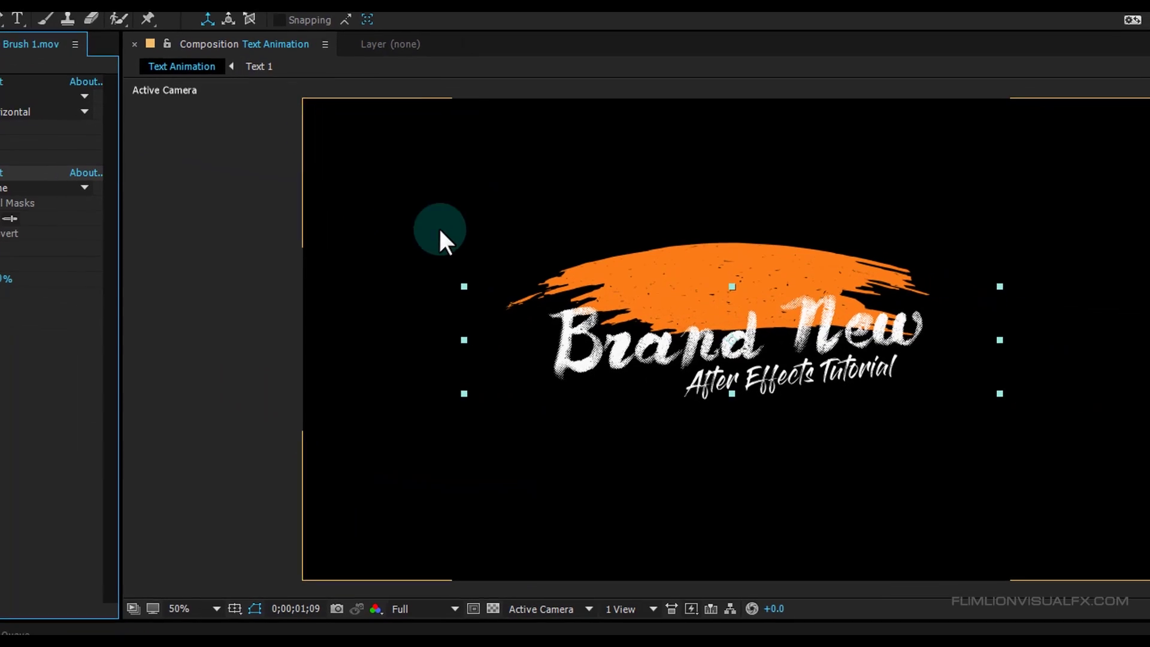
click(744, 318)
drag(543, 268, 535, 337)
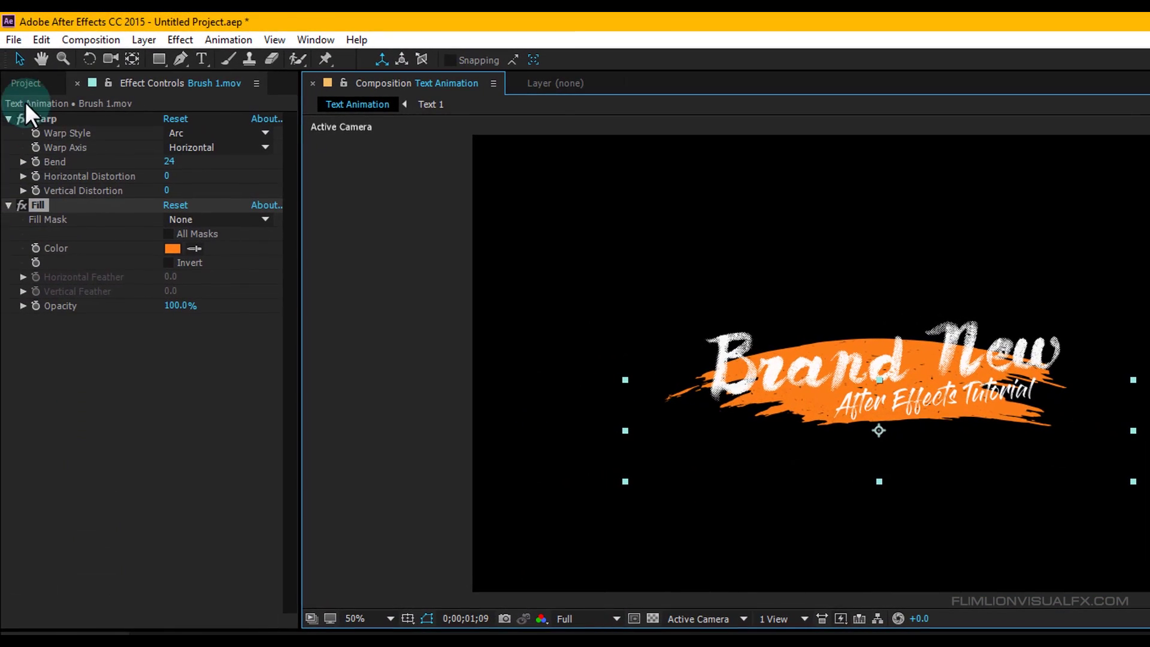
Place Brush 2.mov above Brush 1.mov in the timeline and scale it to 34%
click(25, 84)
click(48, 246)
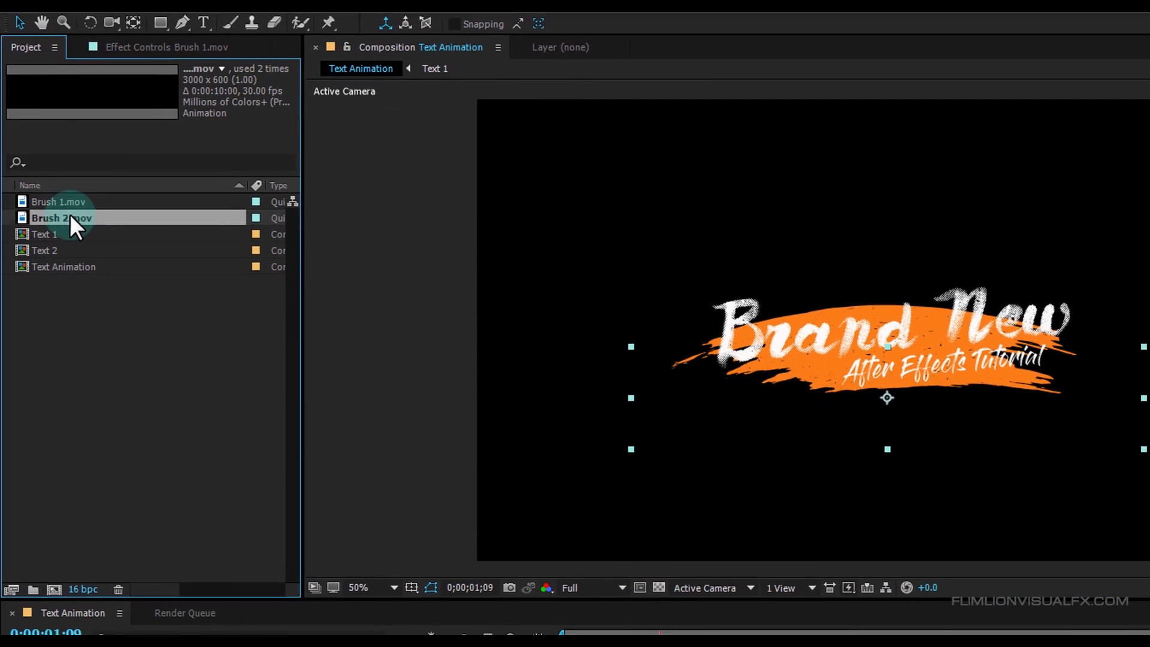
mouse_move(49, 160)
mouse_down()
mouse_move(87, 168)
mouse_move(157, 434)
mouse_move(172, 646)
mouse_up()
drag(182, 464, 182, 464)
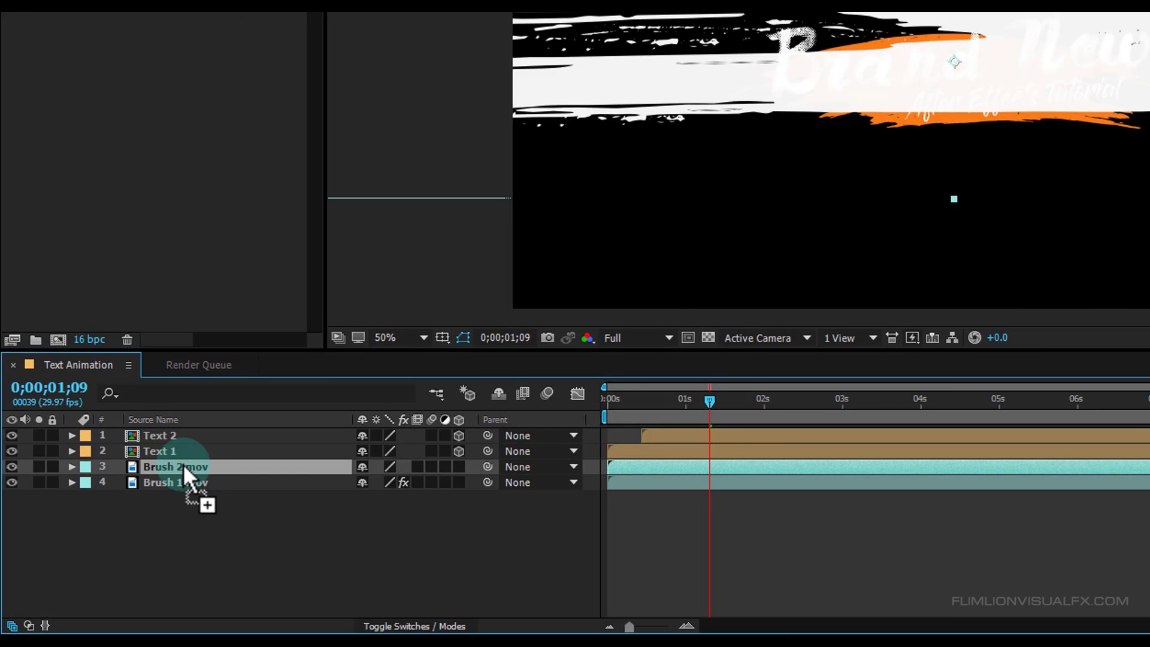
key(s)
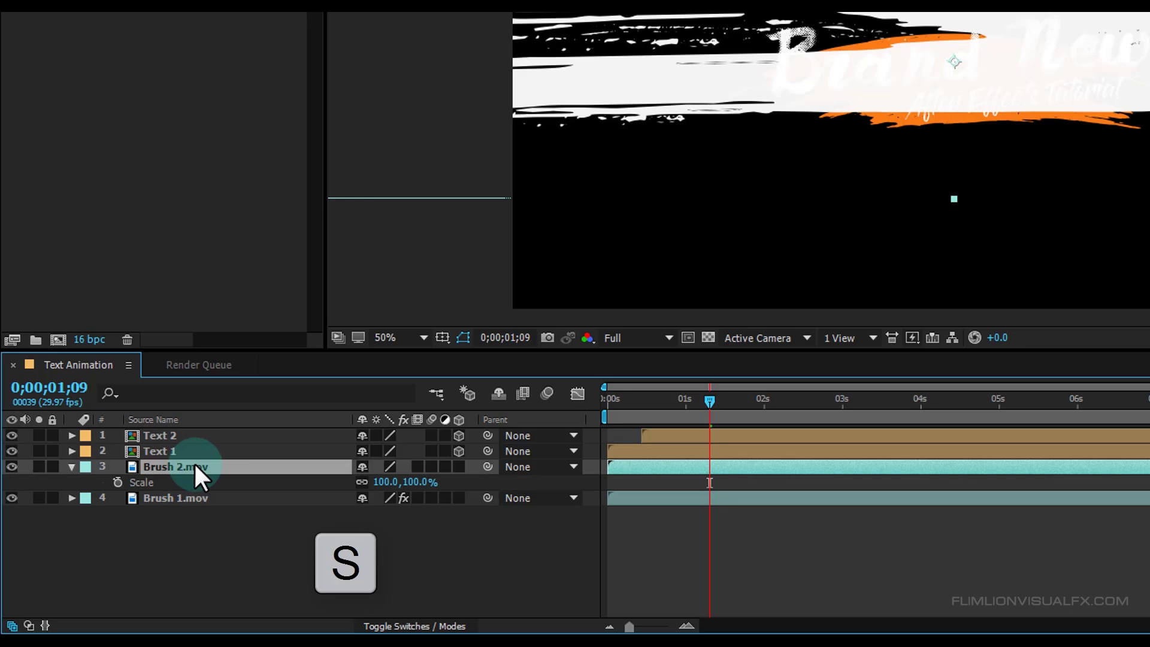
click(387, 482)
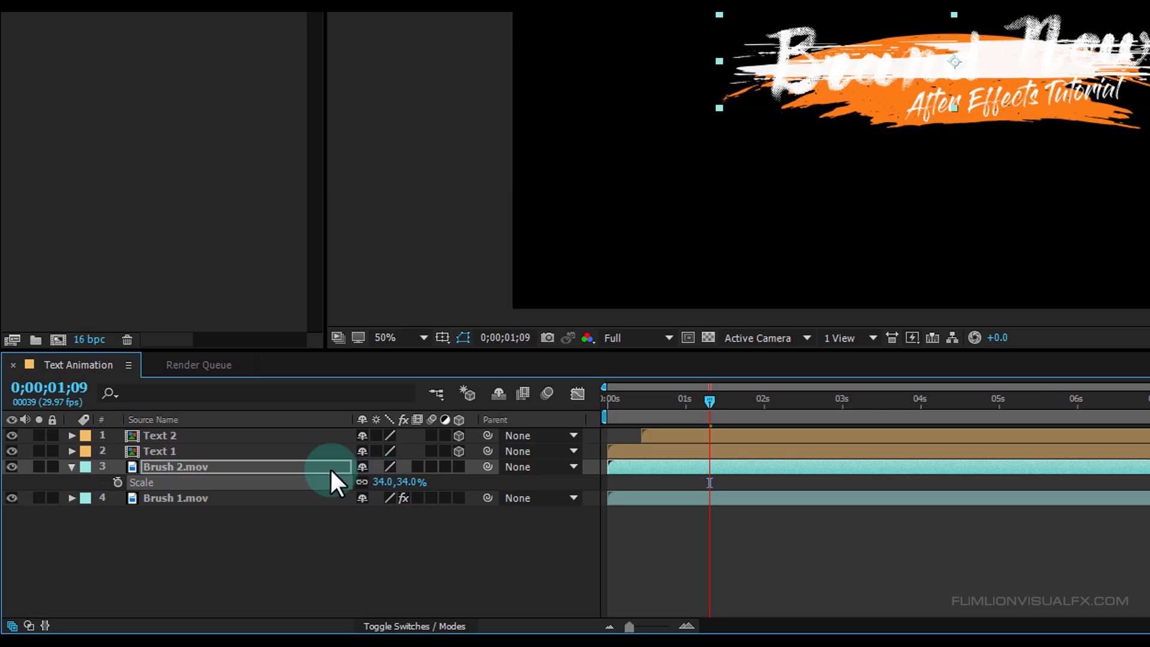
click(72, 467)
click(174, 498)
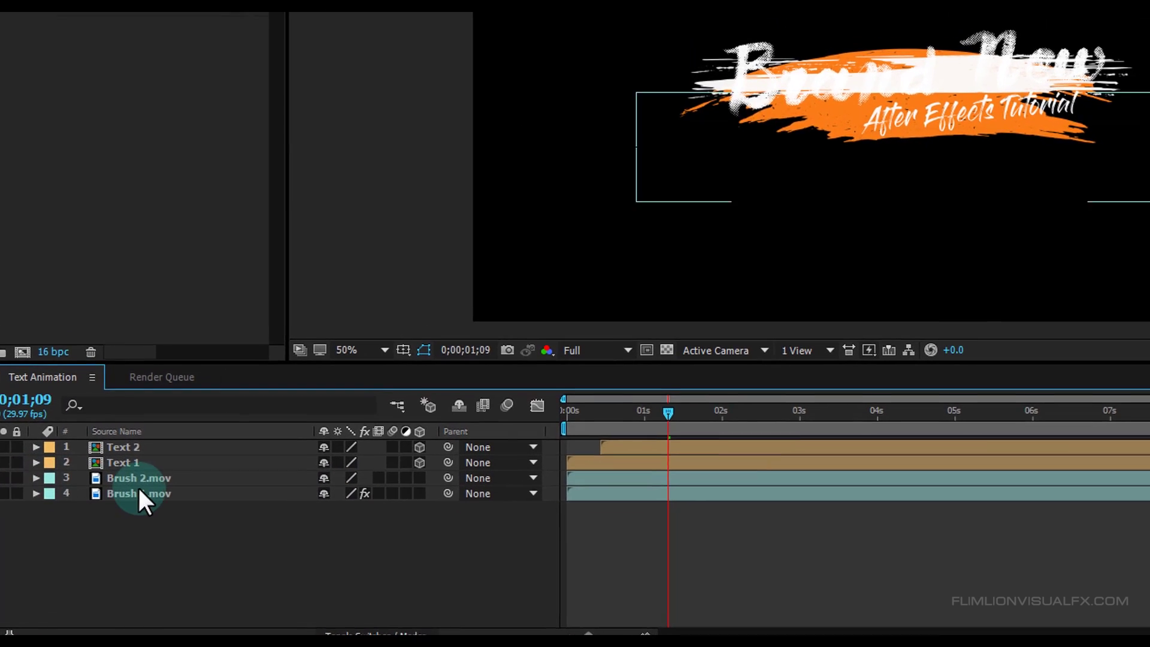
click(97, 488)
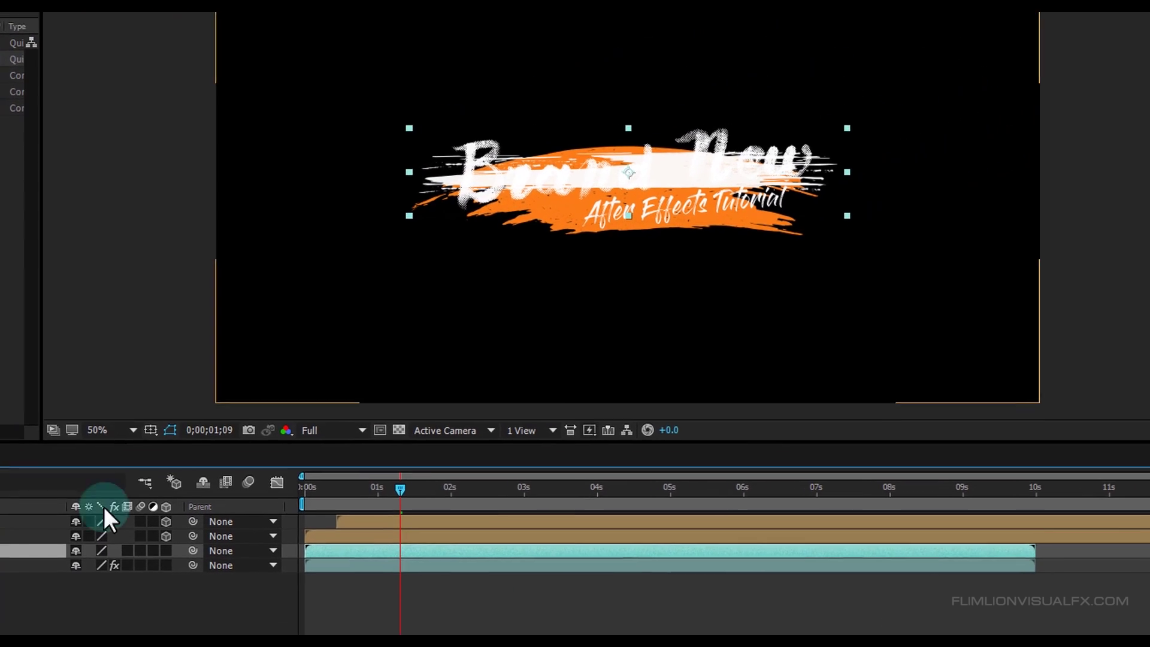
Apply Warp to Brush 2.mov with a Bend of 28
click(1072, 109)
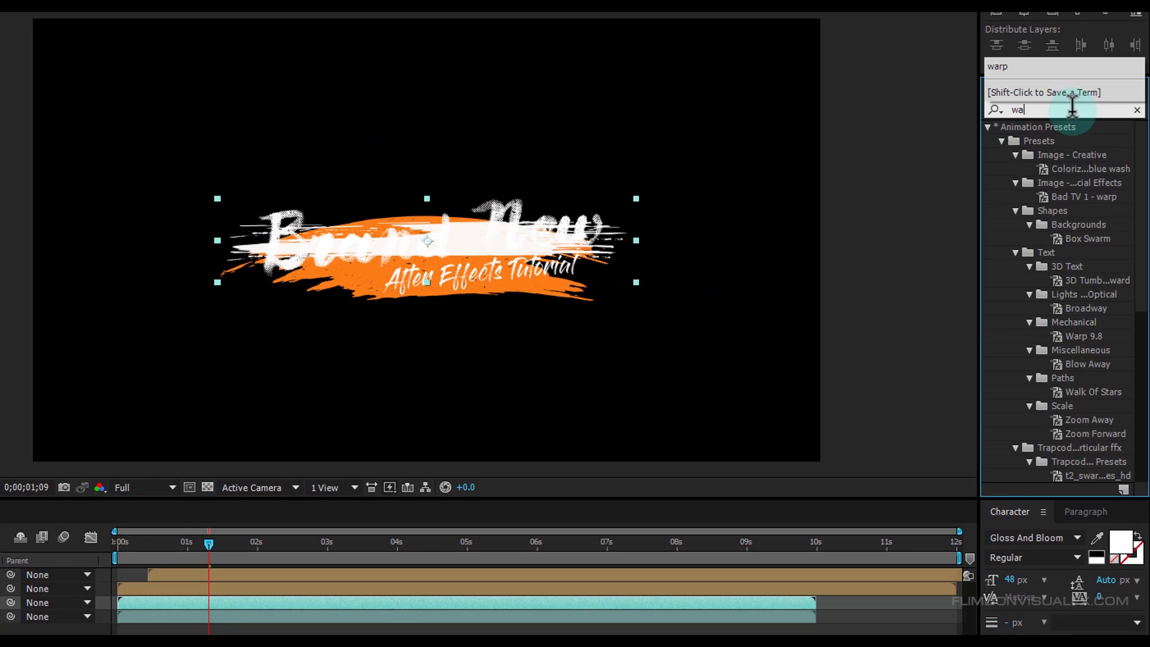
drag(1041, 268, 0, 479)
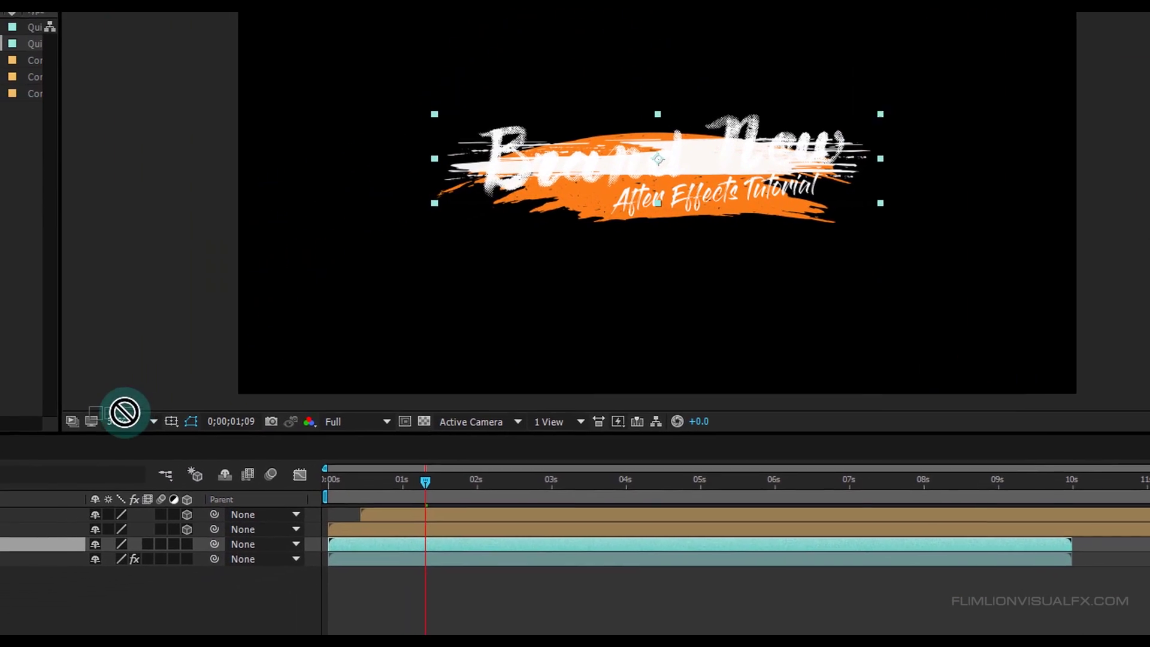
mouse_move(125, 412)
mouse_down()
mouse_move(0, 523)
mouse_move(0, 555)
mouse_move(0, 542)
mouse_up()
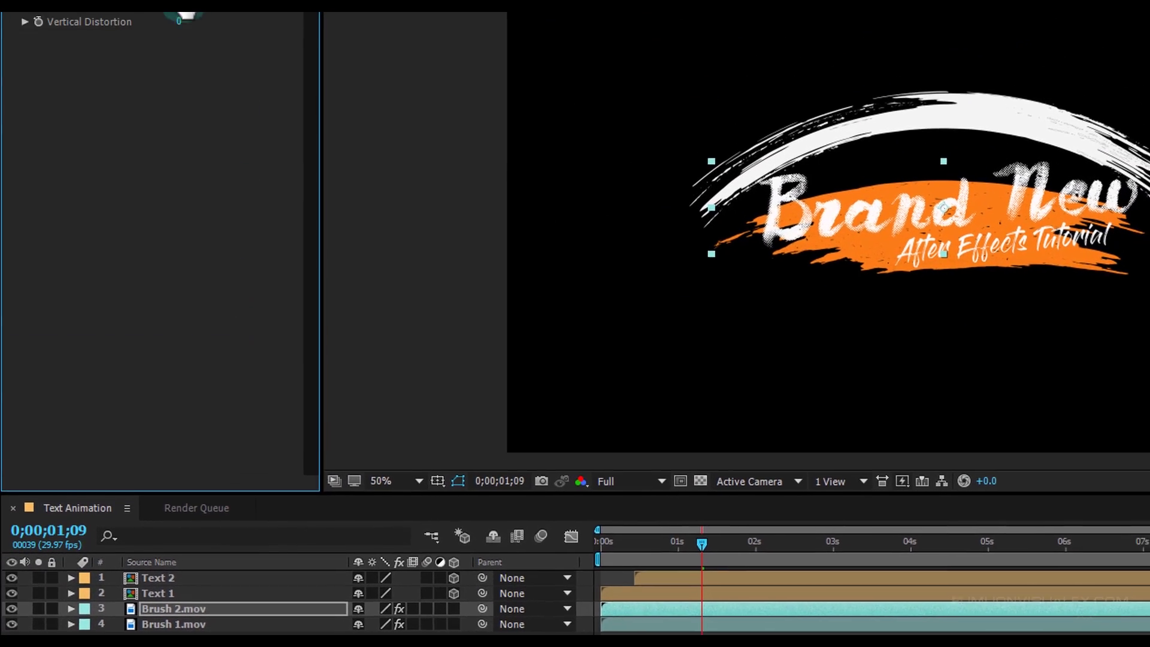
click(180, 95)
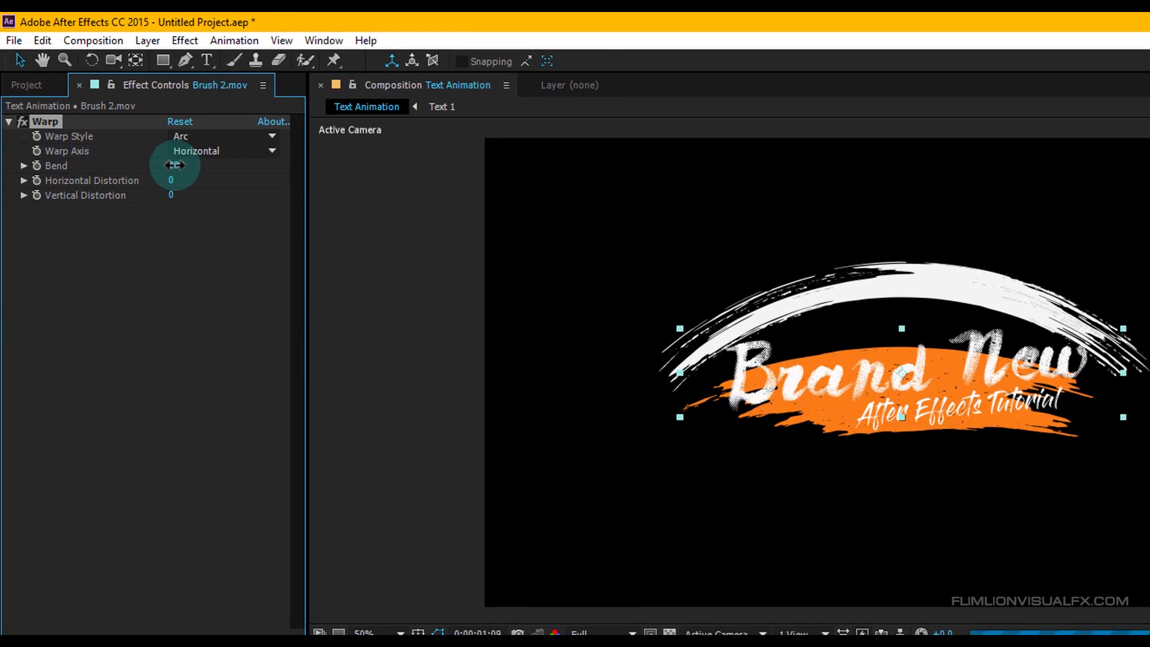
click(1112, 287)
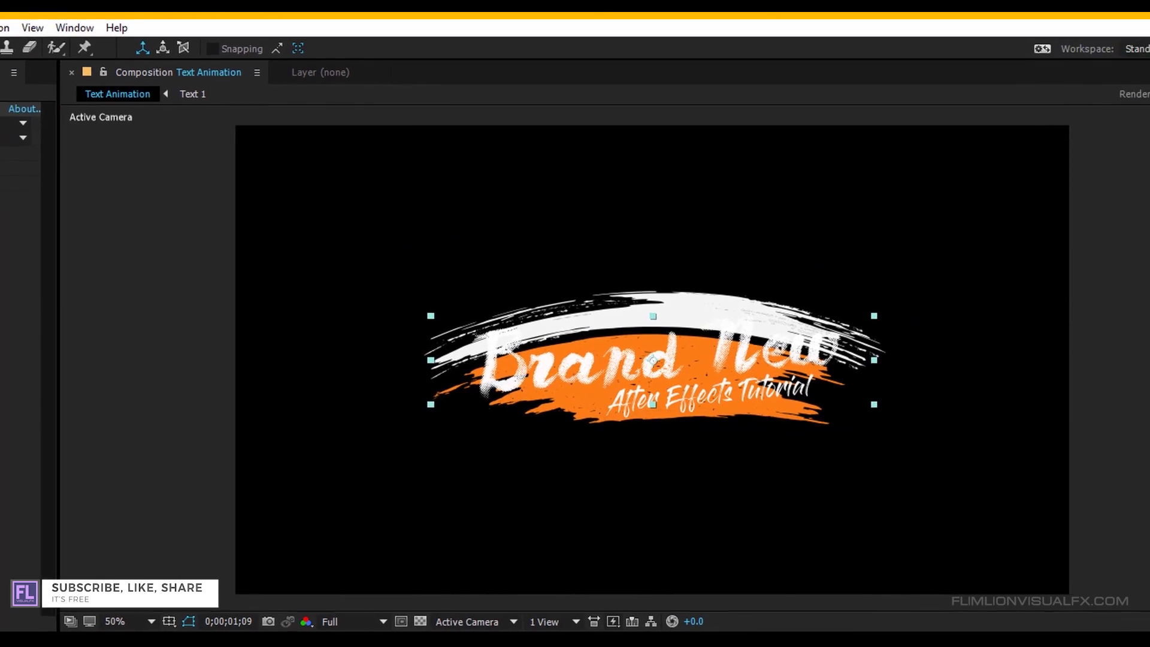
Add a Fill effect to Brush 2.mov and colour it purple (A61AFF)
double_click(1058, 209)
text(fil)
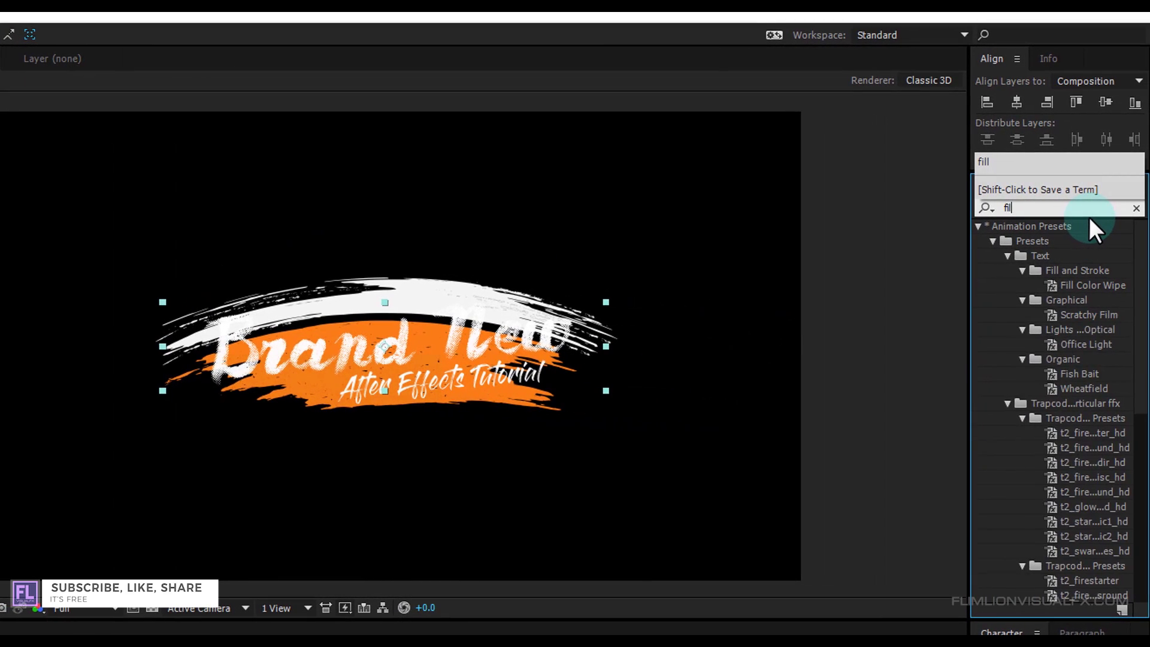
text(l)
click(1022, 329)
mouse_move(1024, 327)
mouse_down()
mouse_move(635, 427)
mouse_move(60, 546)
mouse_up()
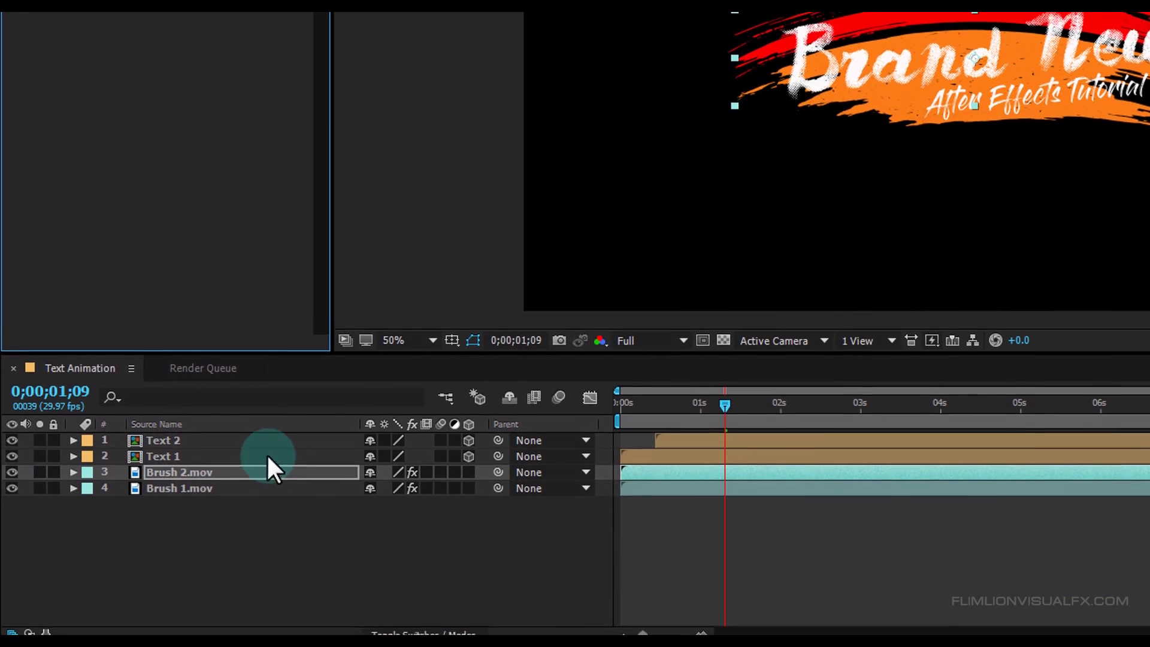
drag(267, 455, 267, 455)
click(188, 64)
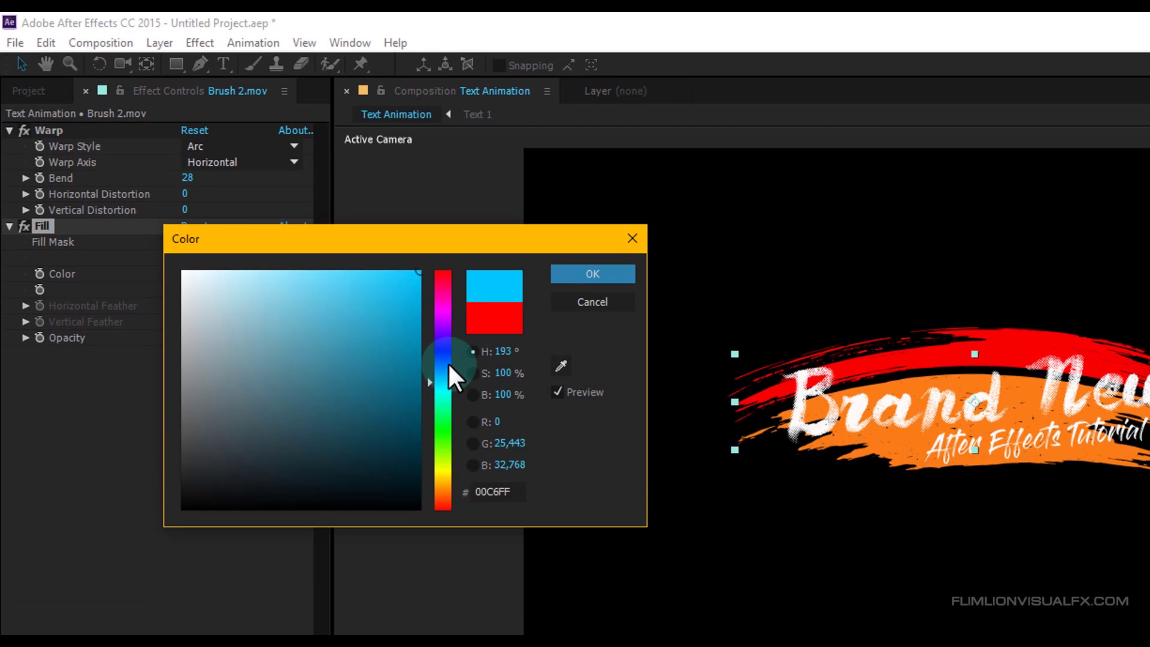
drag(449, 363, 444, 323)
drag(348, 271, 385, 256)
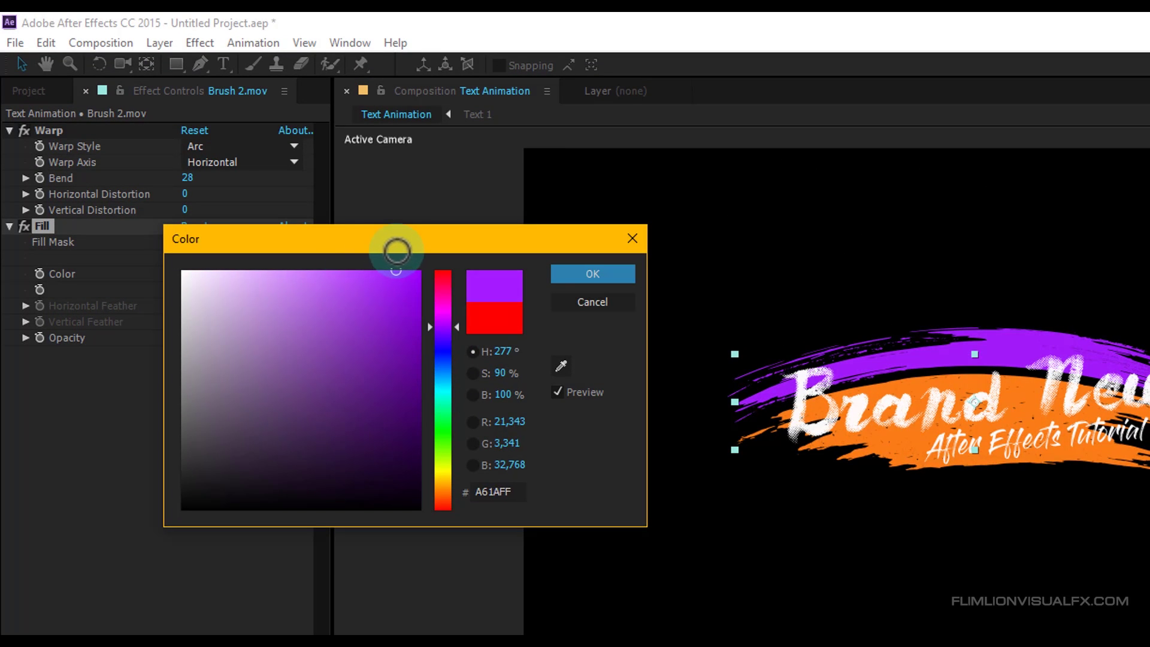
click(596, 275)
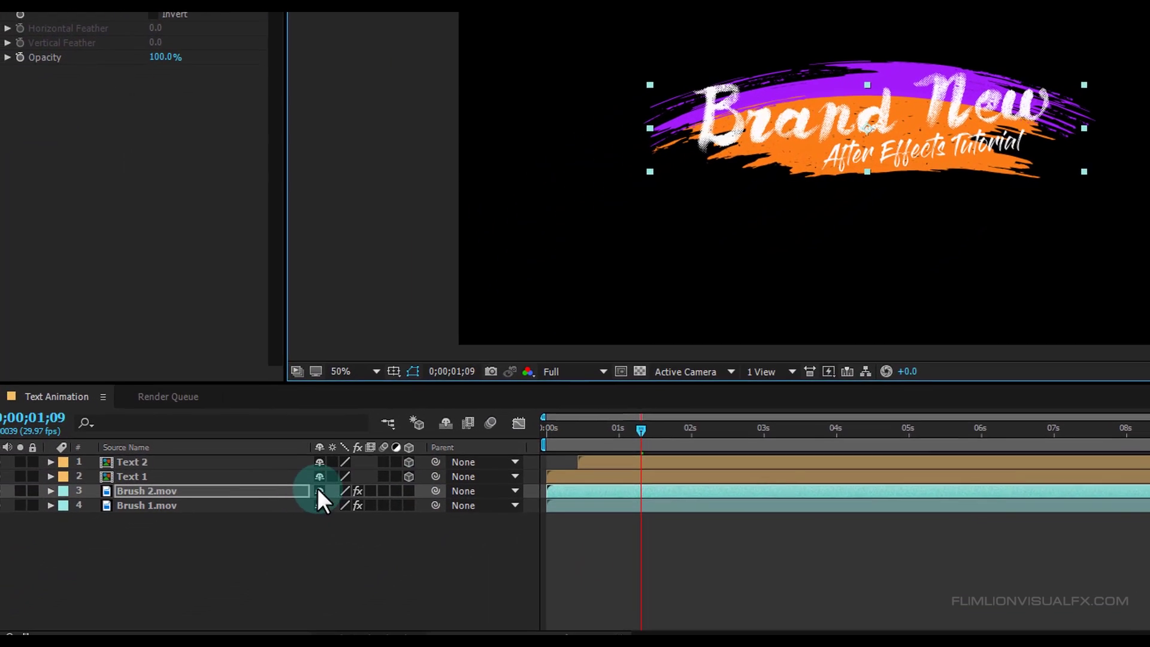
Switch Brush 2.mov and Brush 1.mov to 3D layers
click(409, 491)
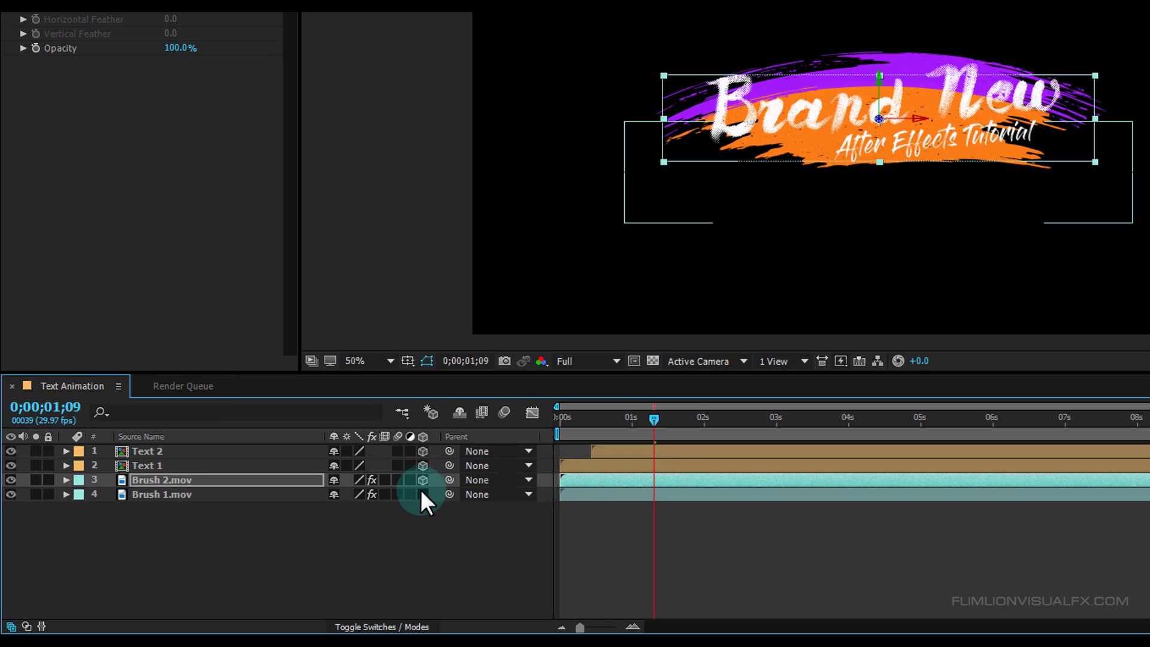
click(422, 493)
click(306, 538)
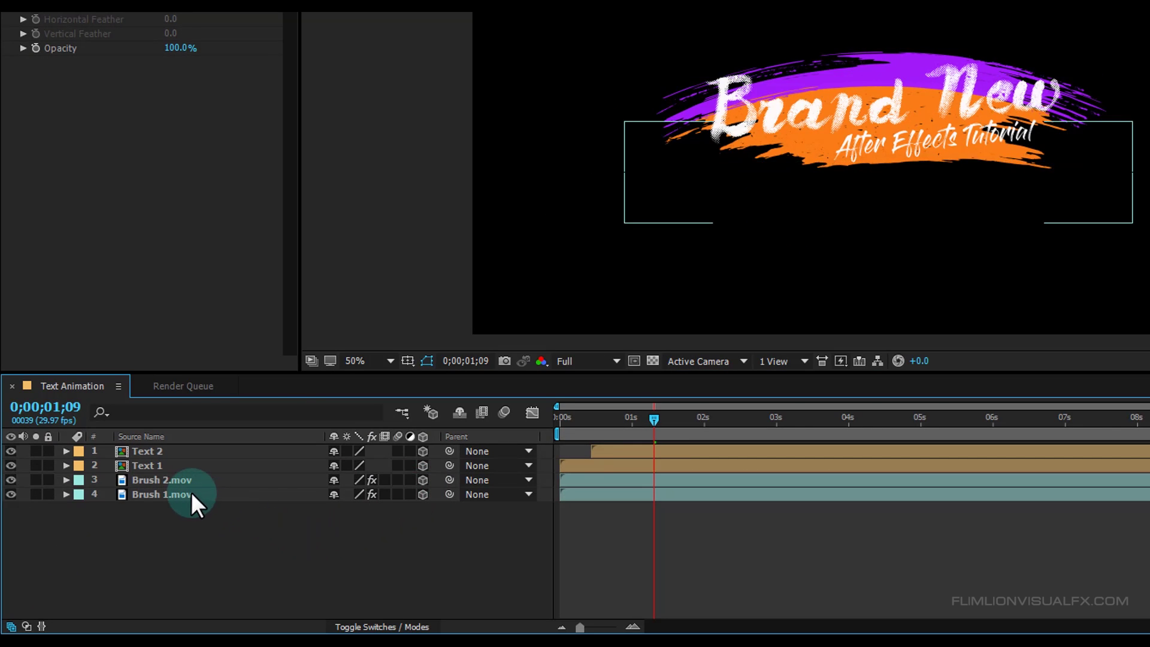
Set Brush 1.mov's Z position to 244, then show Brush 2.mov's Position
key(p)
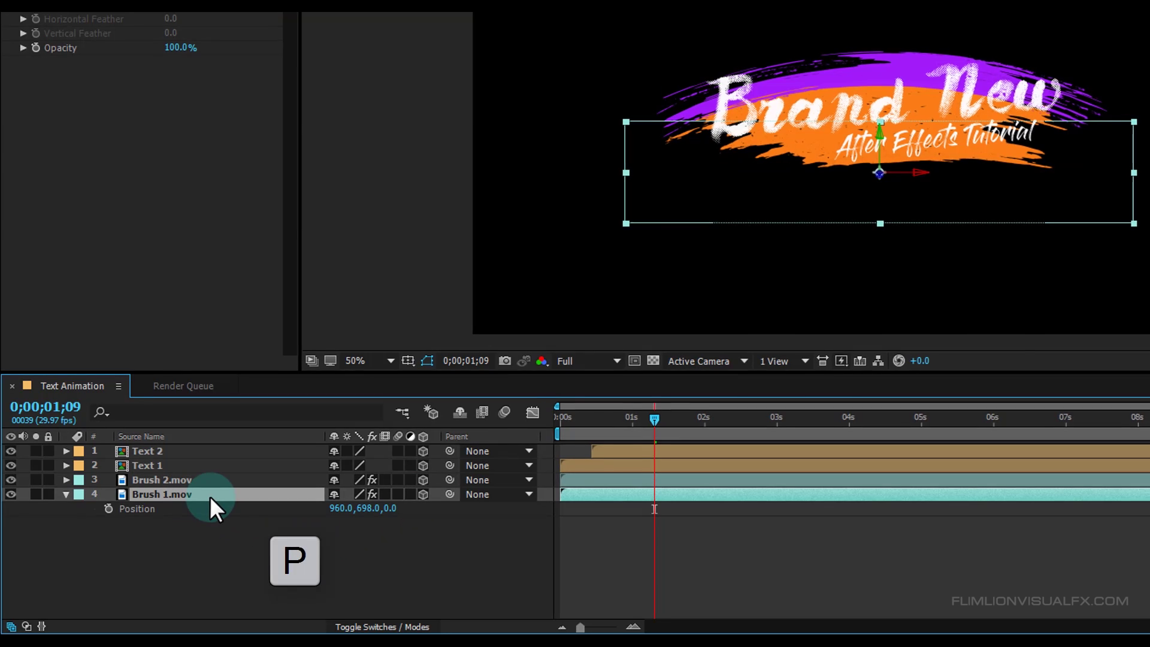
click(395, 507)
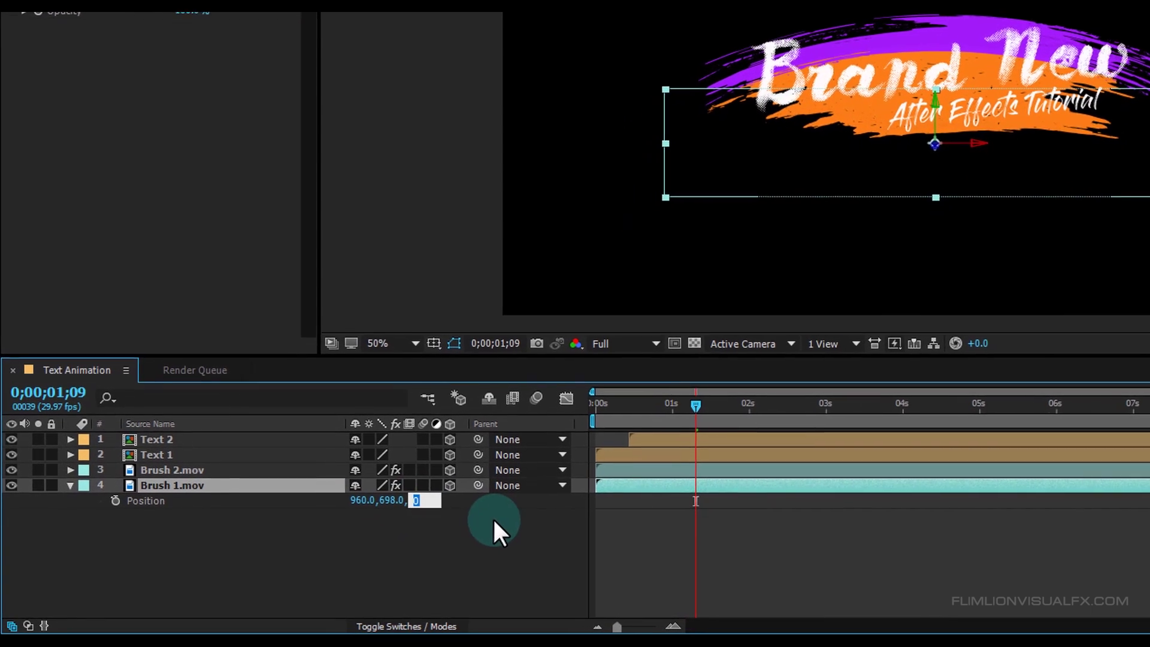
text(2)
text(44)
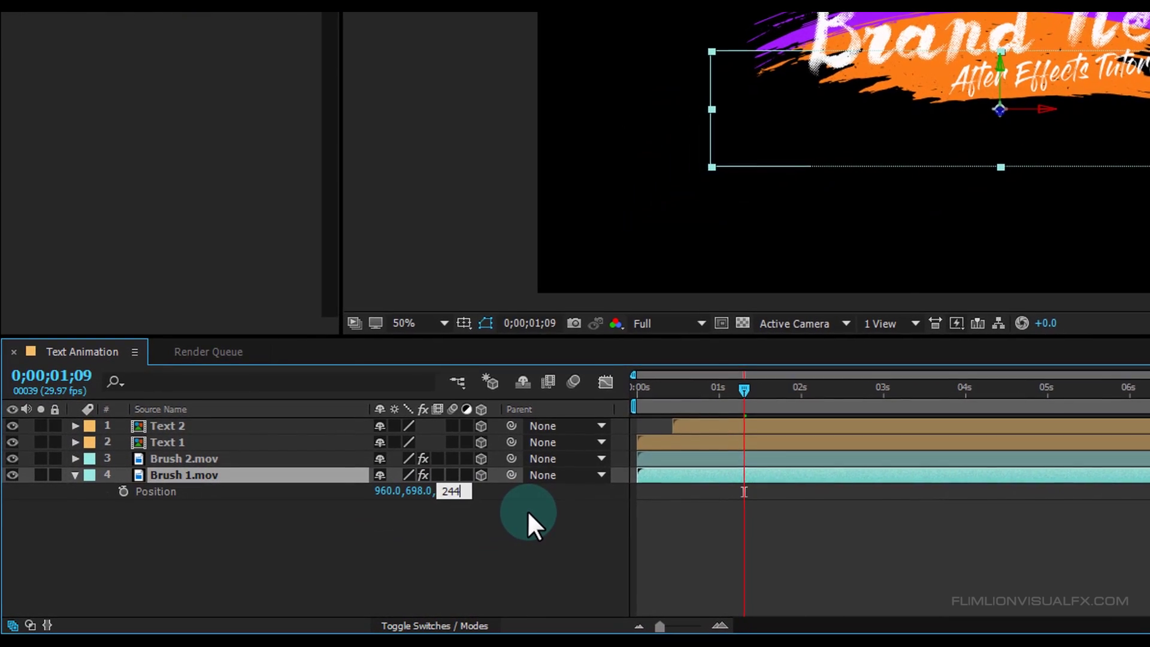
key(Return)
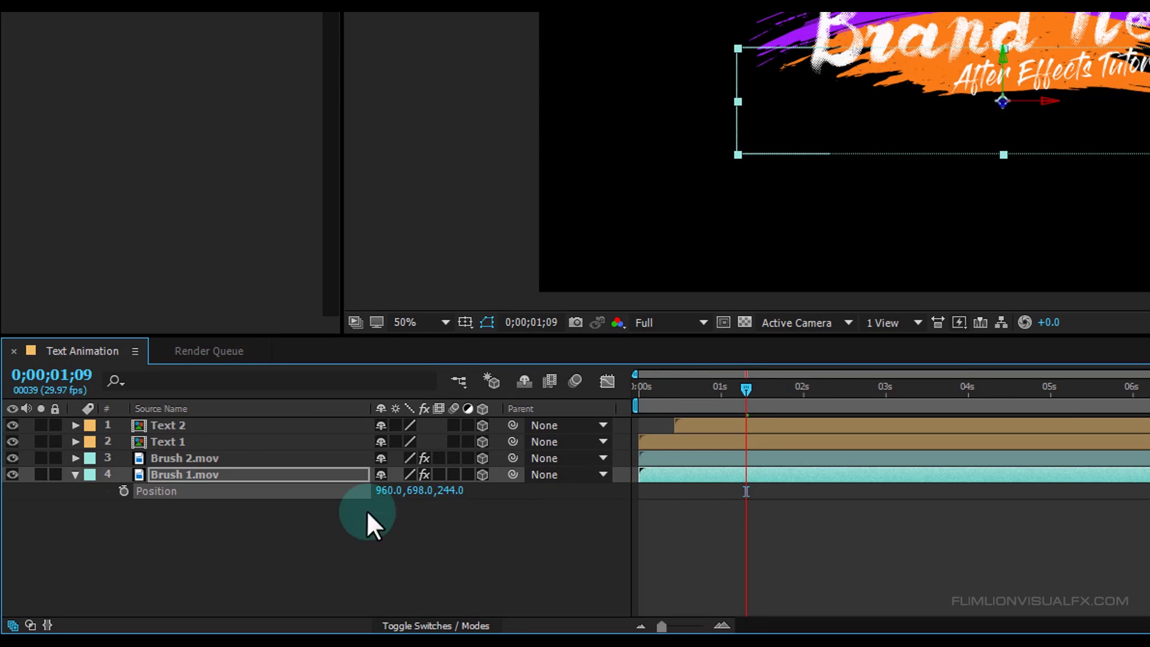
click(74, 473)
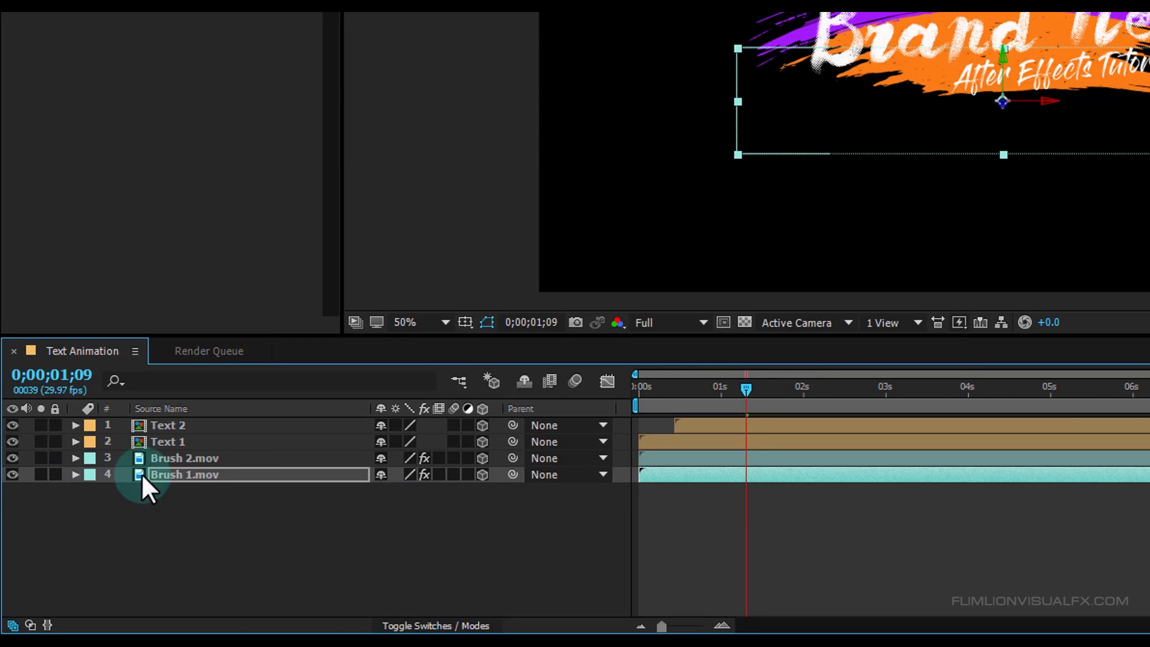
click(228, 453)
key(p)
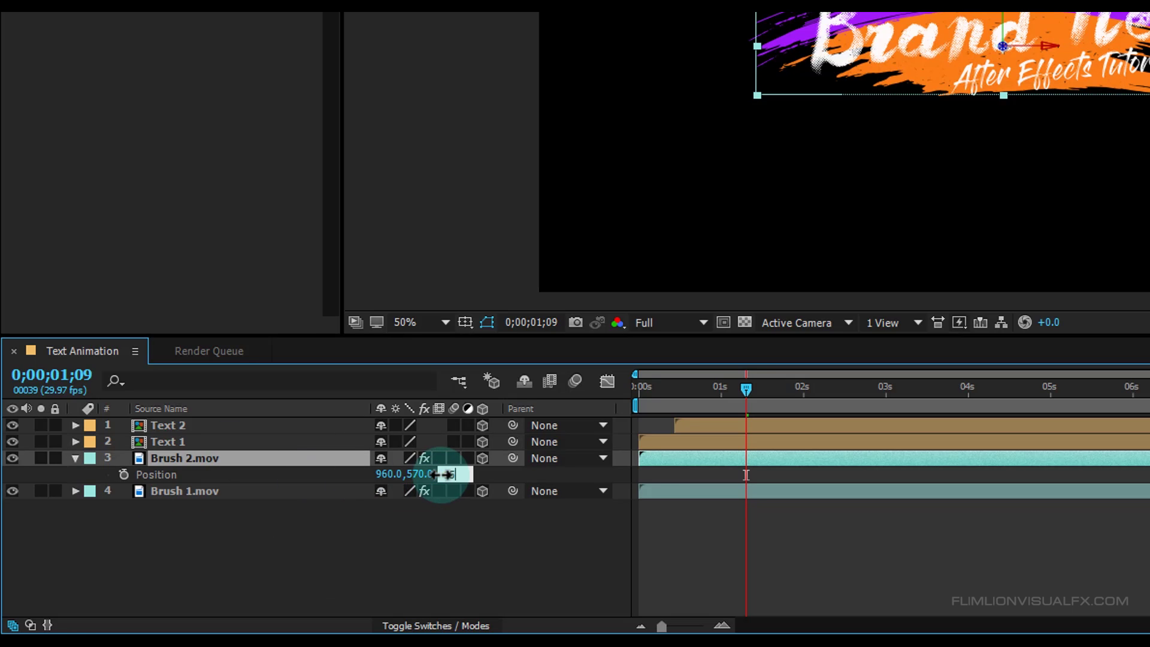
Confirm Brush 2.mov's new depth and set Text 1's Z position to -88
key(Return)
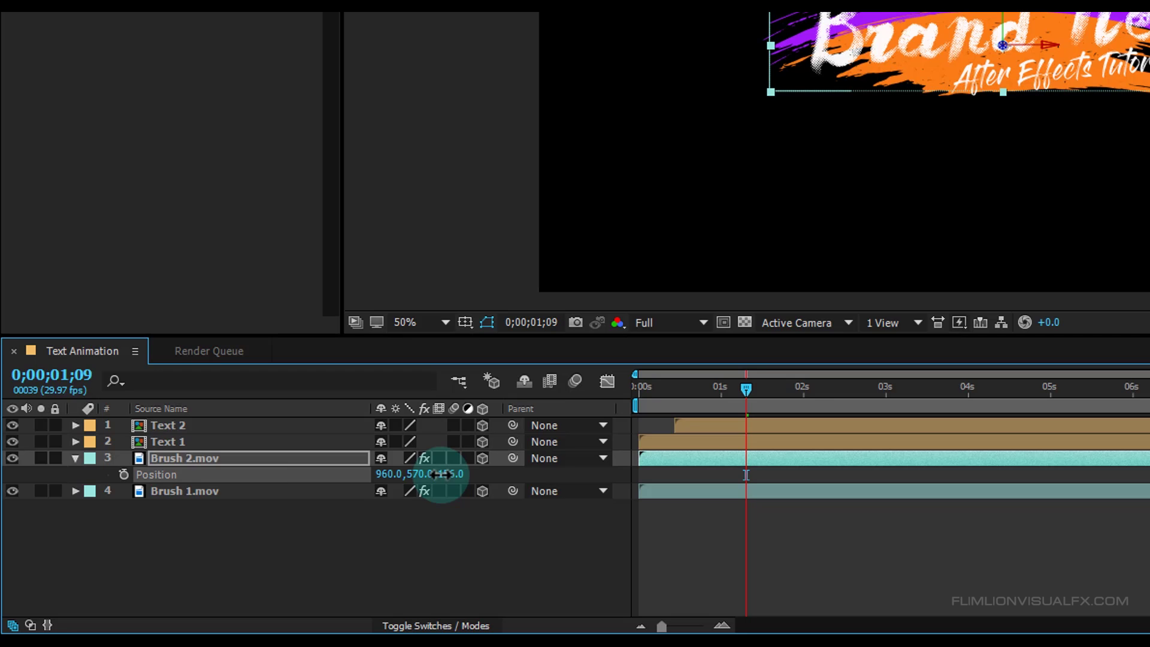
click(75, 456)
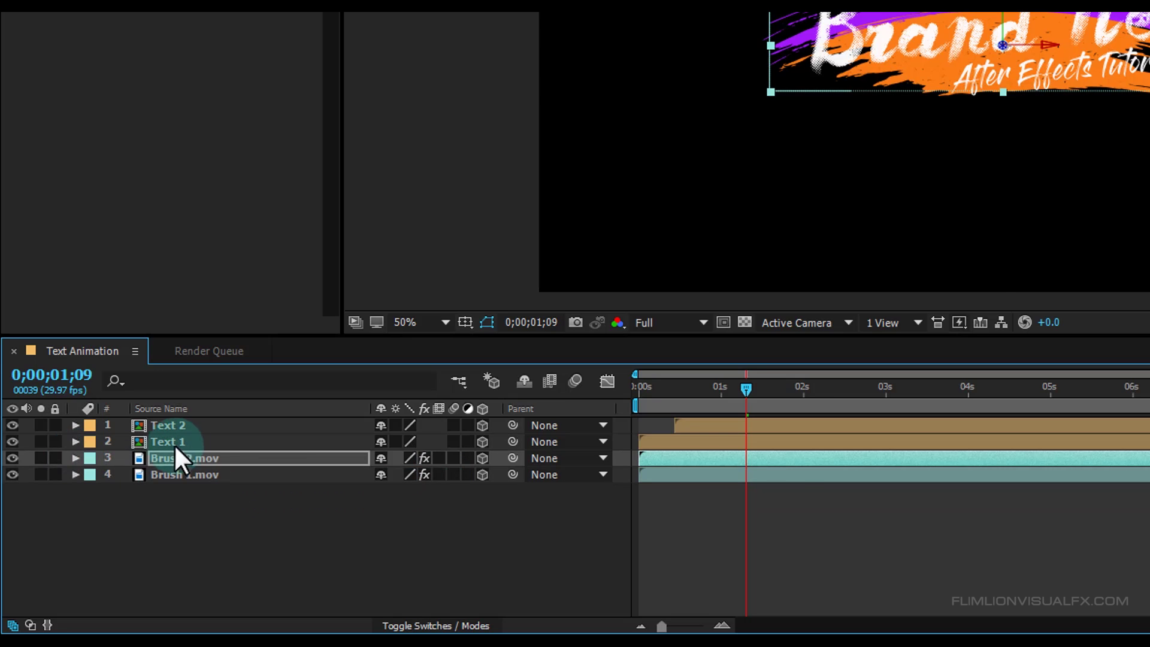
click(168, 443)
key(p)
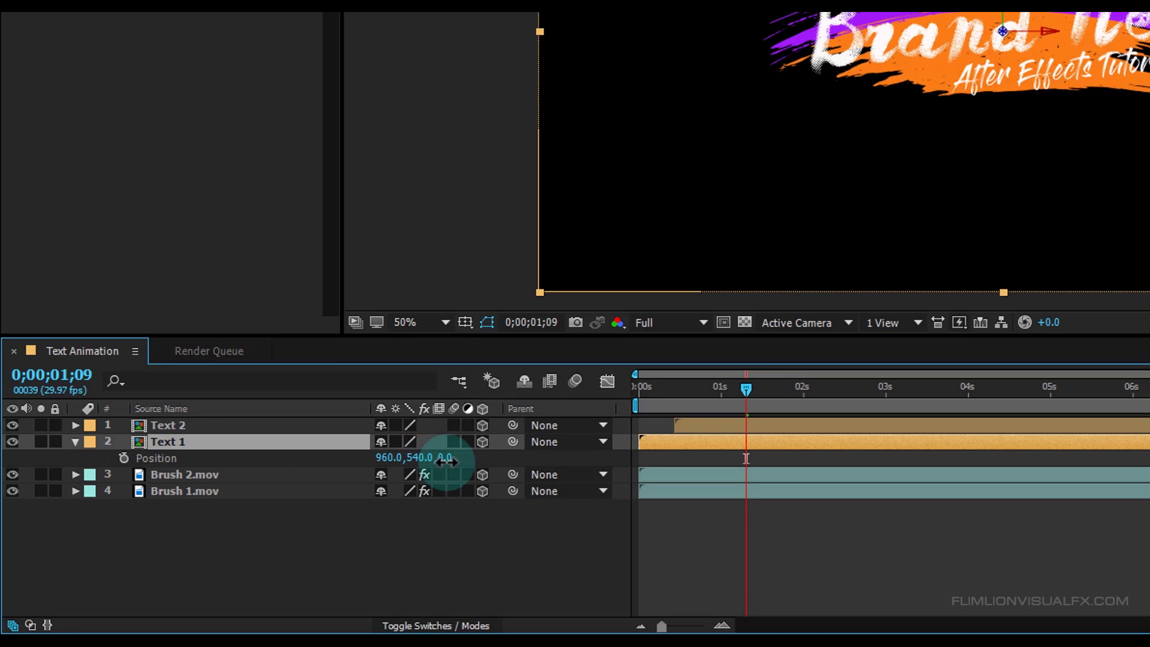
text(-88)
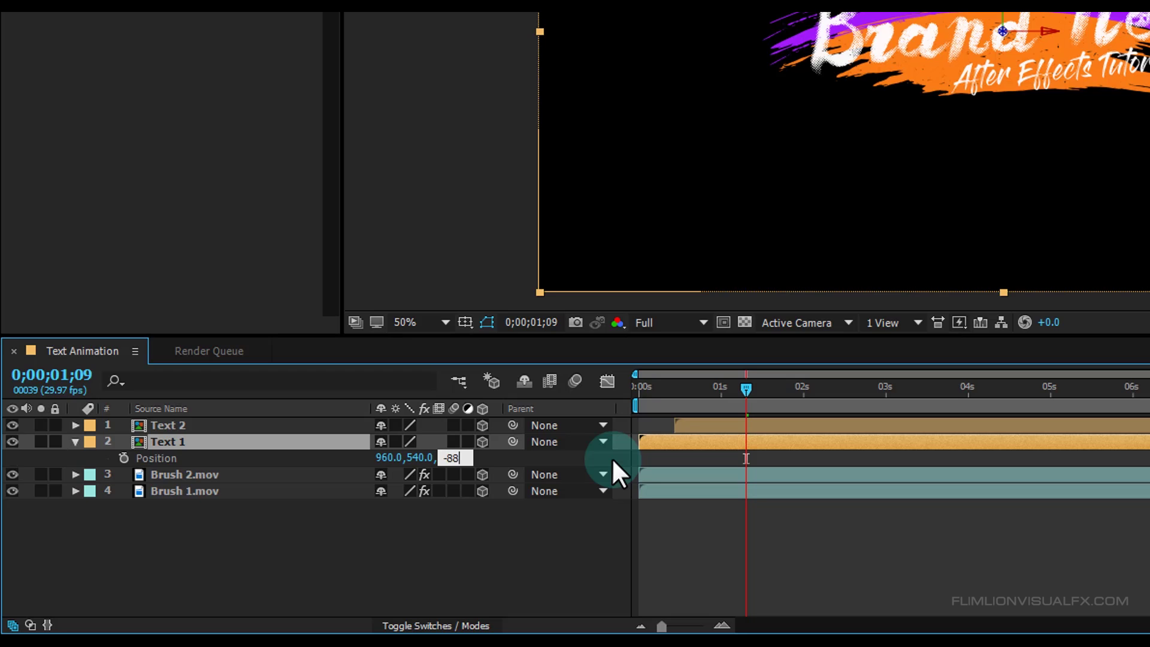
key(Return)
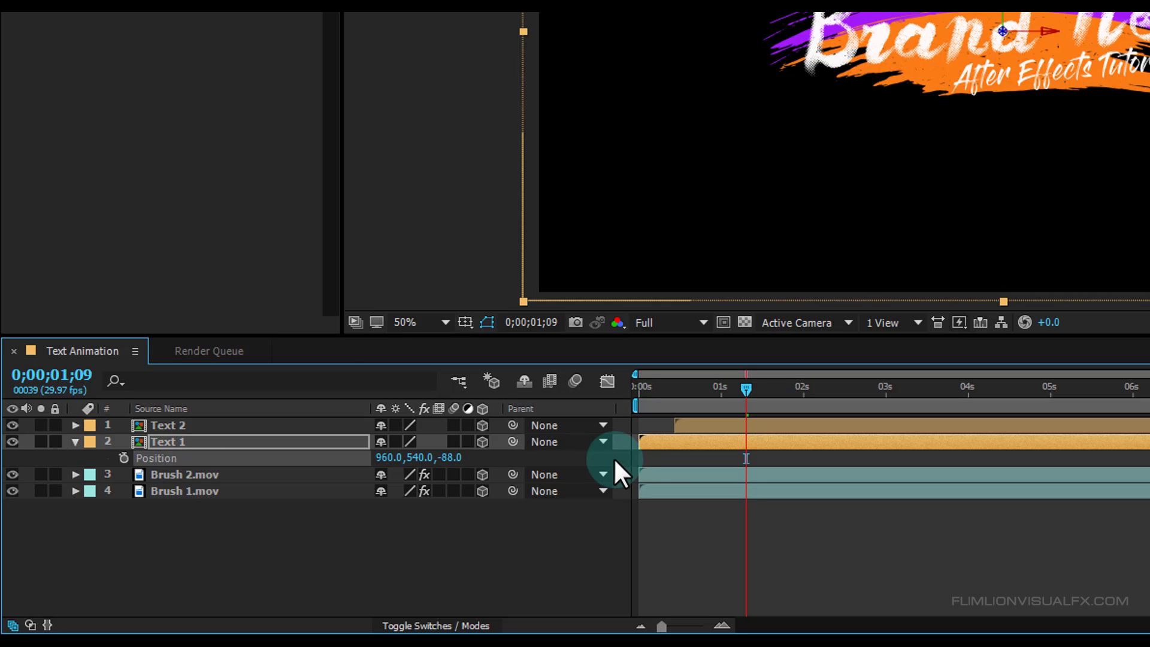
click(74, 442)
Set Text 2's Z position to 60, giving position 960, 540, 60
click(209, 425)
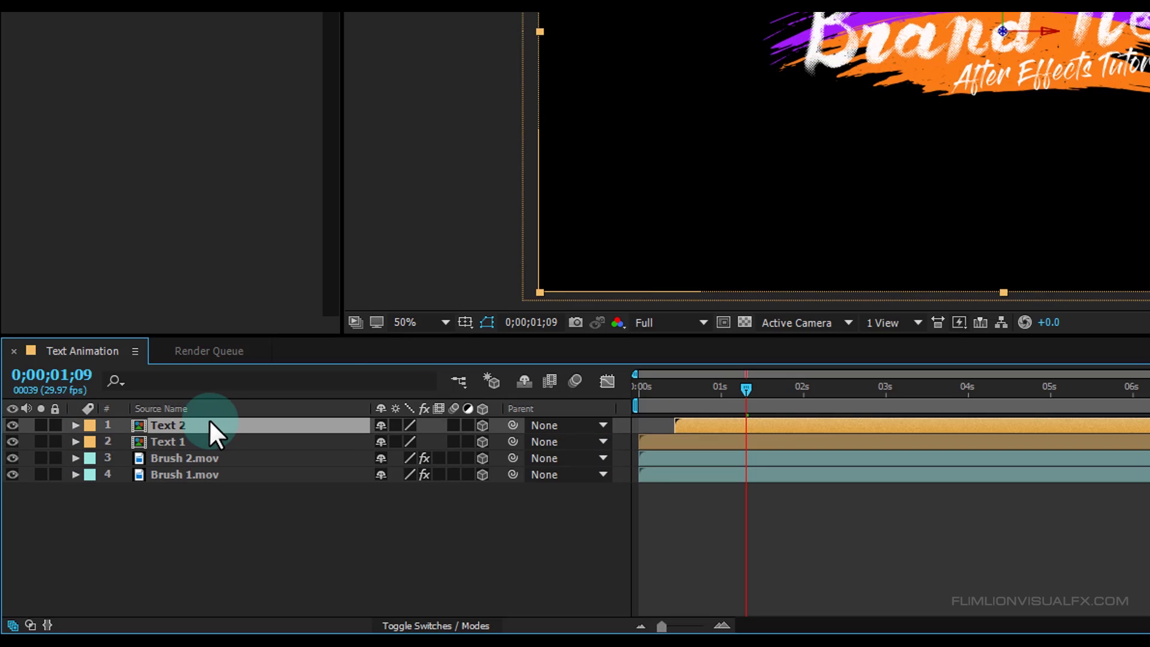
key(p)
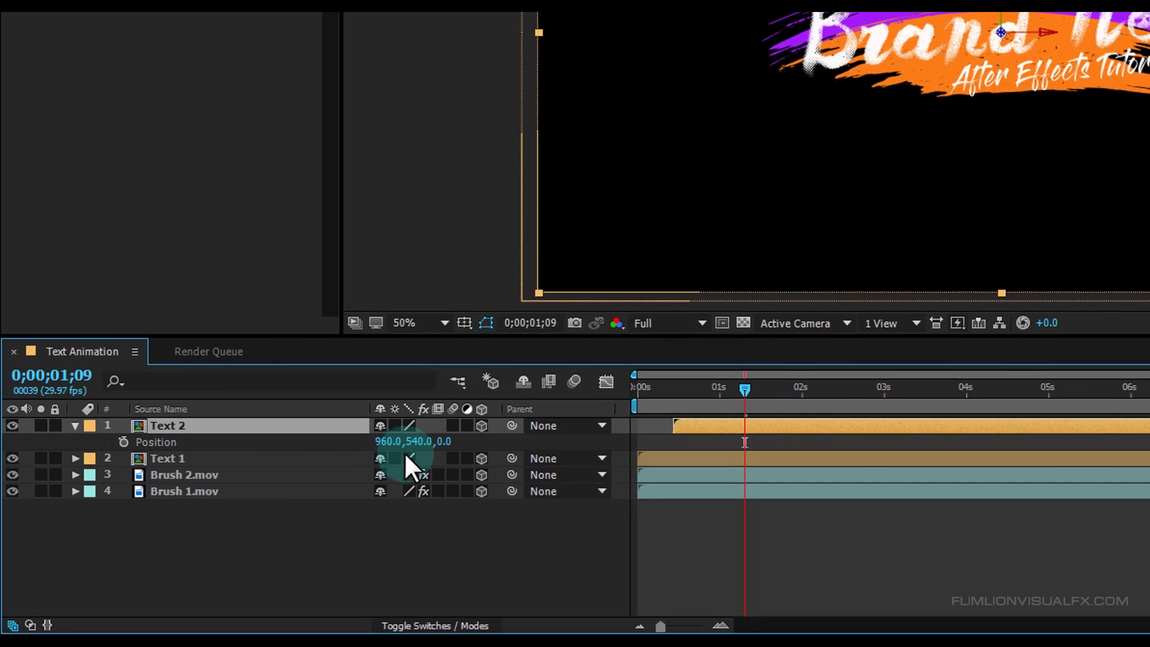
click(445, 441)
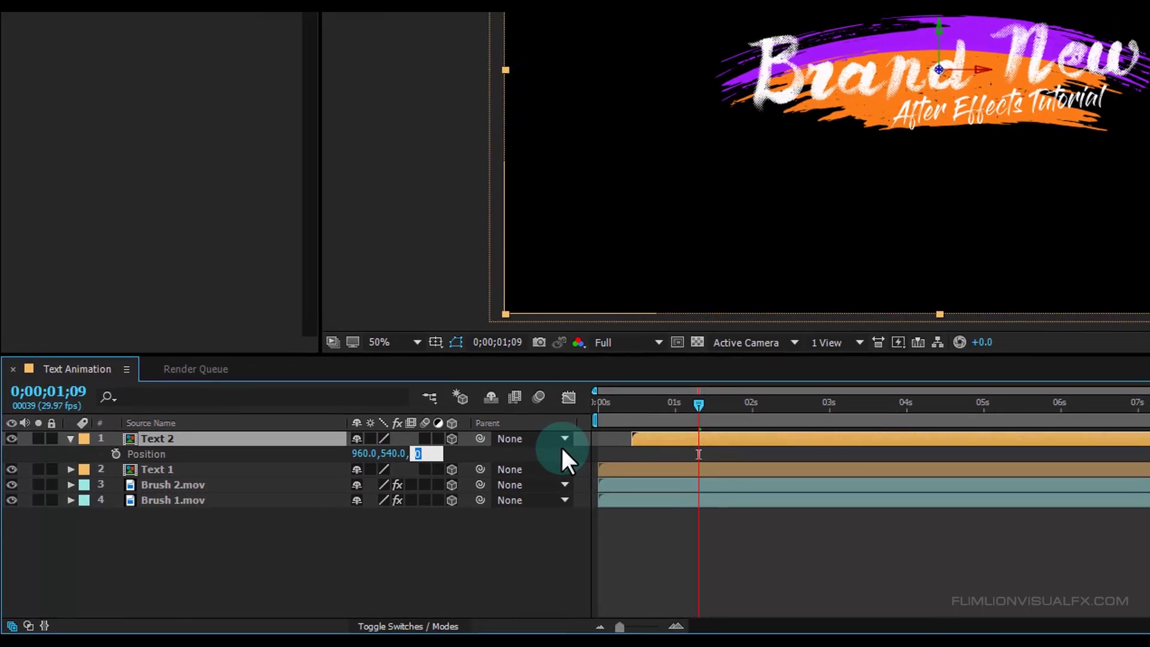
text(60)
key(Return)
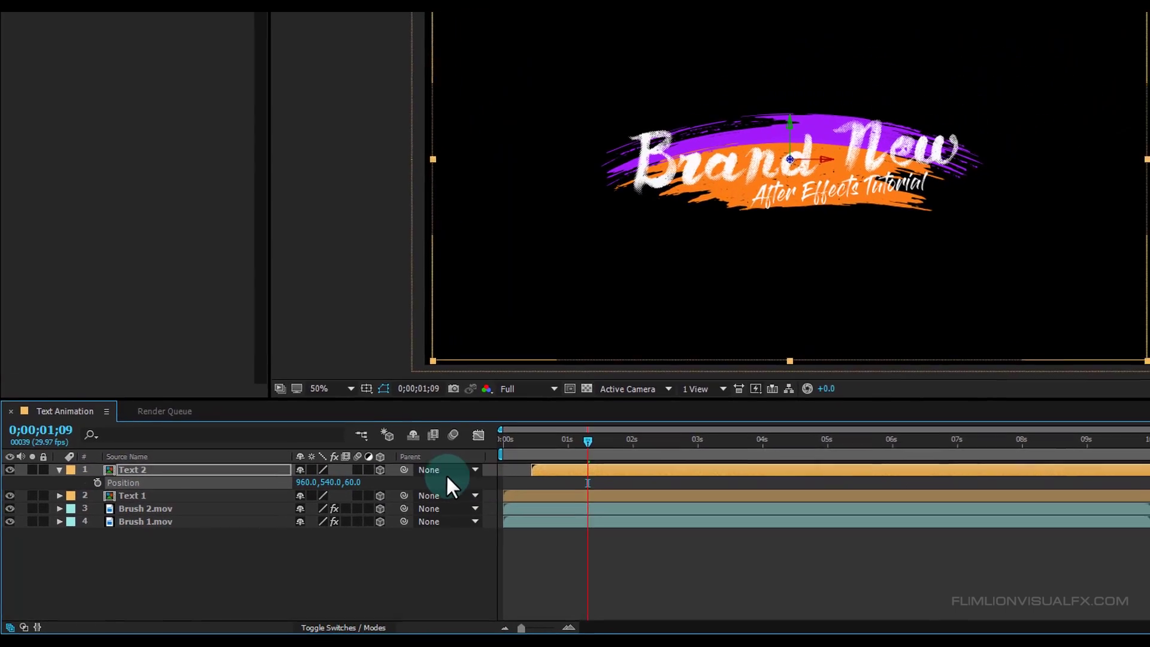
click(62, 460)
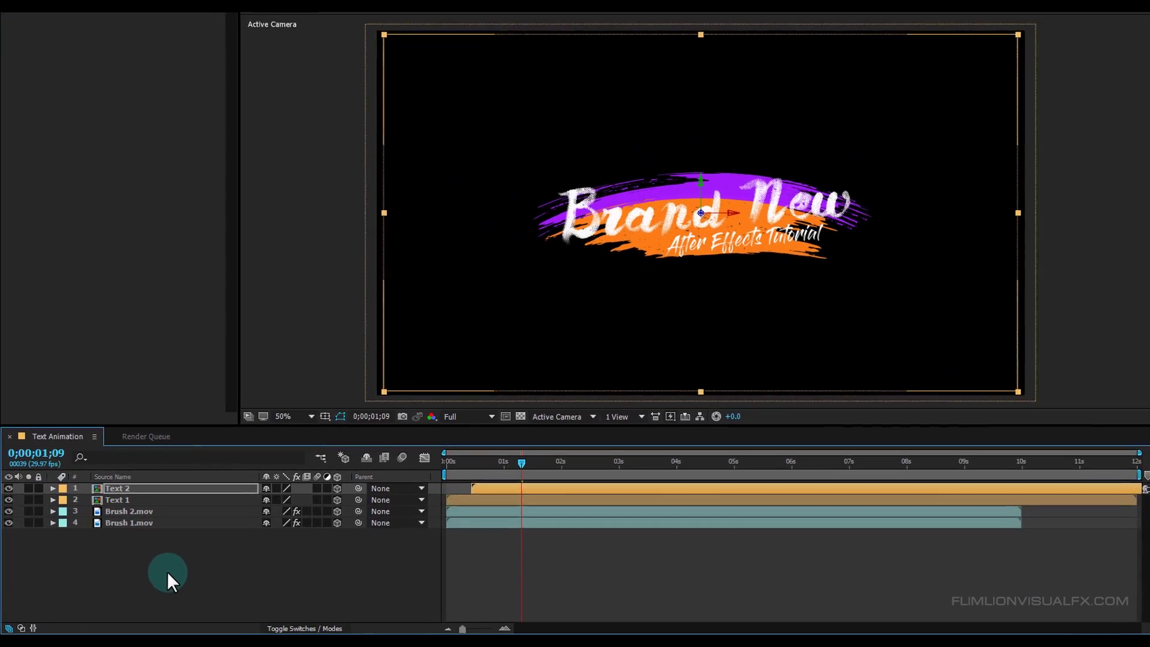
Add a new two-node Camera 1, choosing the Custom preset in Camera Settings
right_click(157, 575)
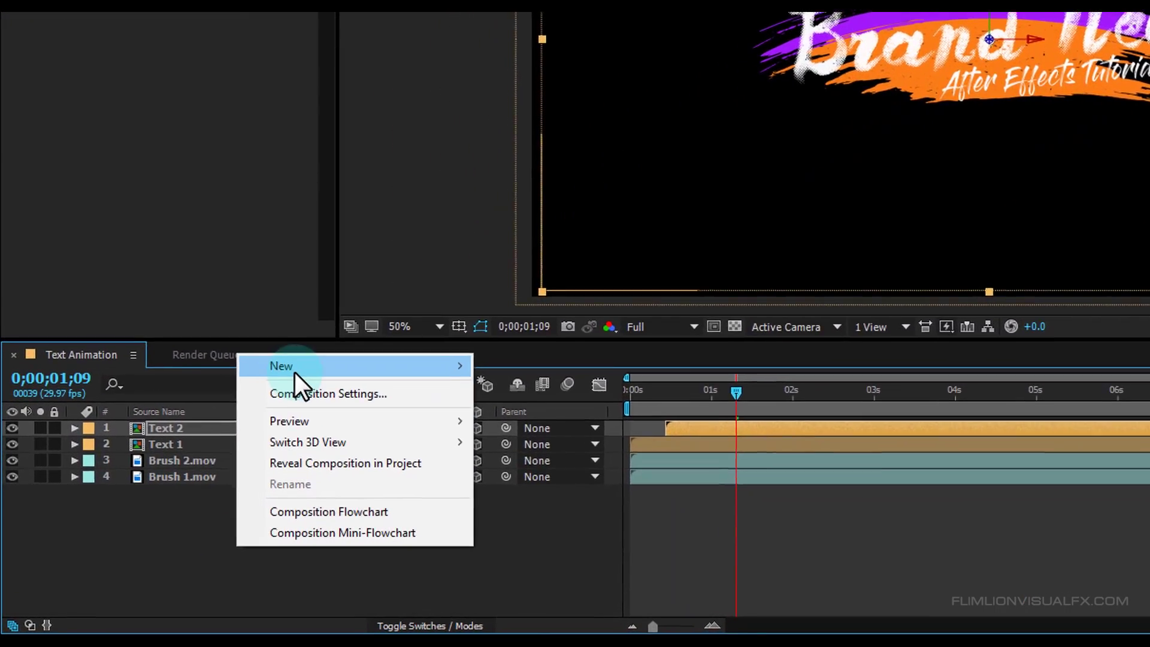
mouse_move(299, 384)
click(606, 441)
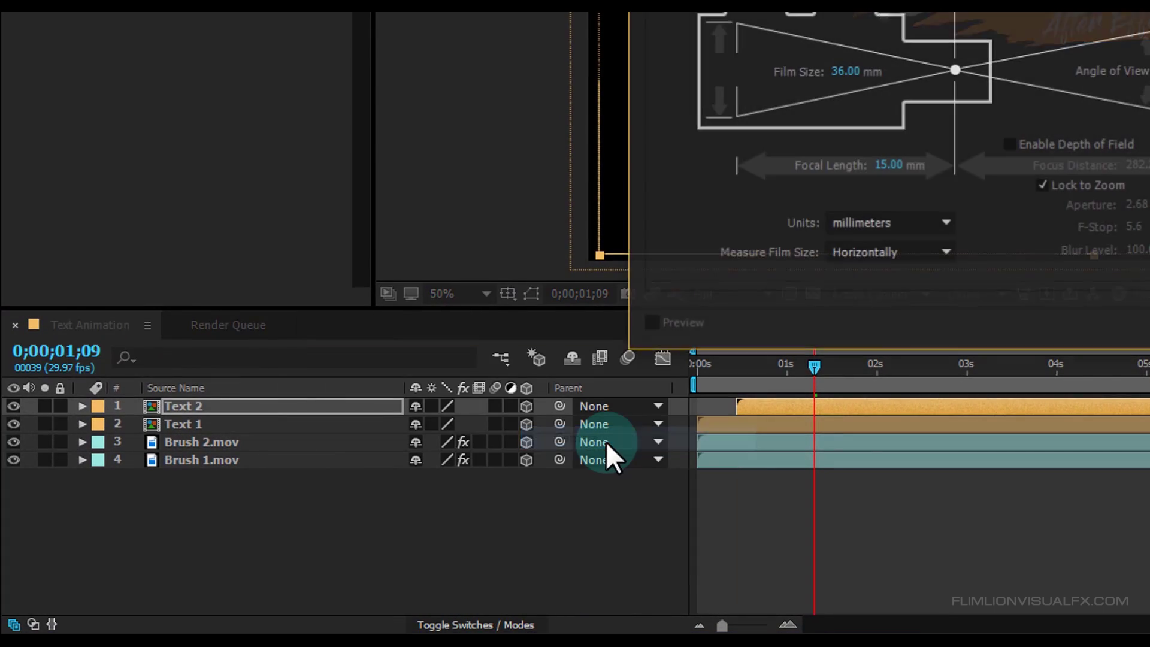
click(972, 17)
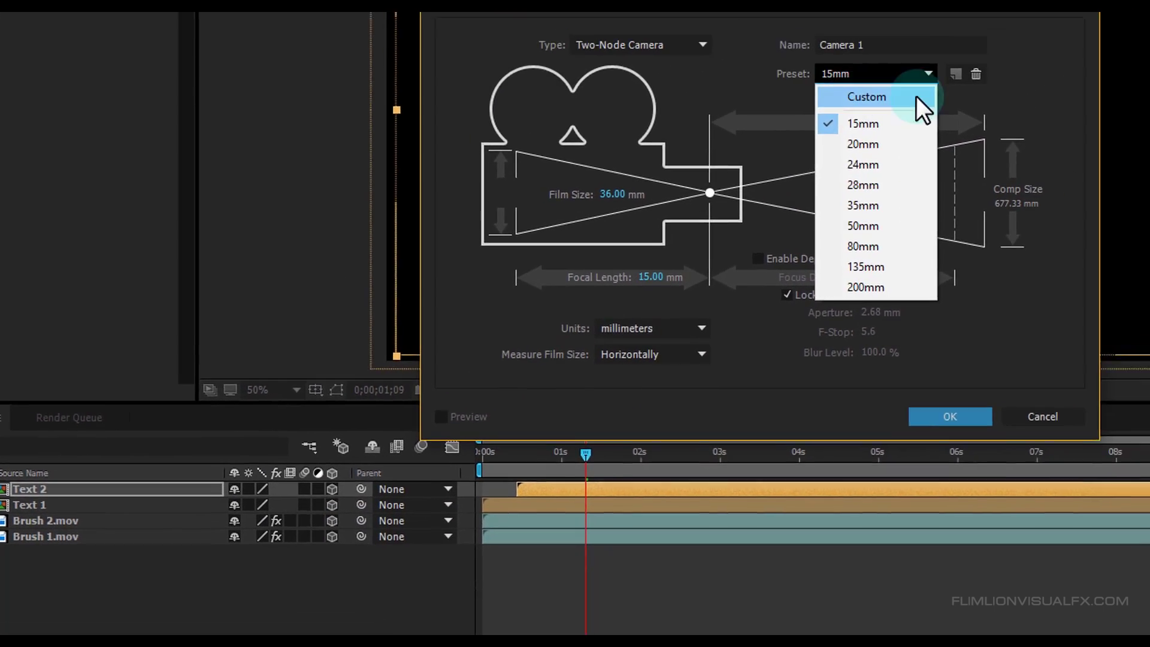
click(978, 39)
click(1068, 377)
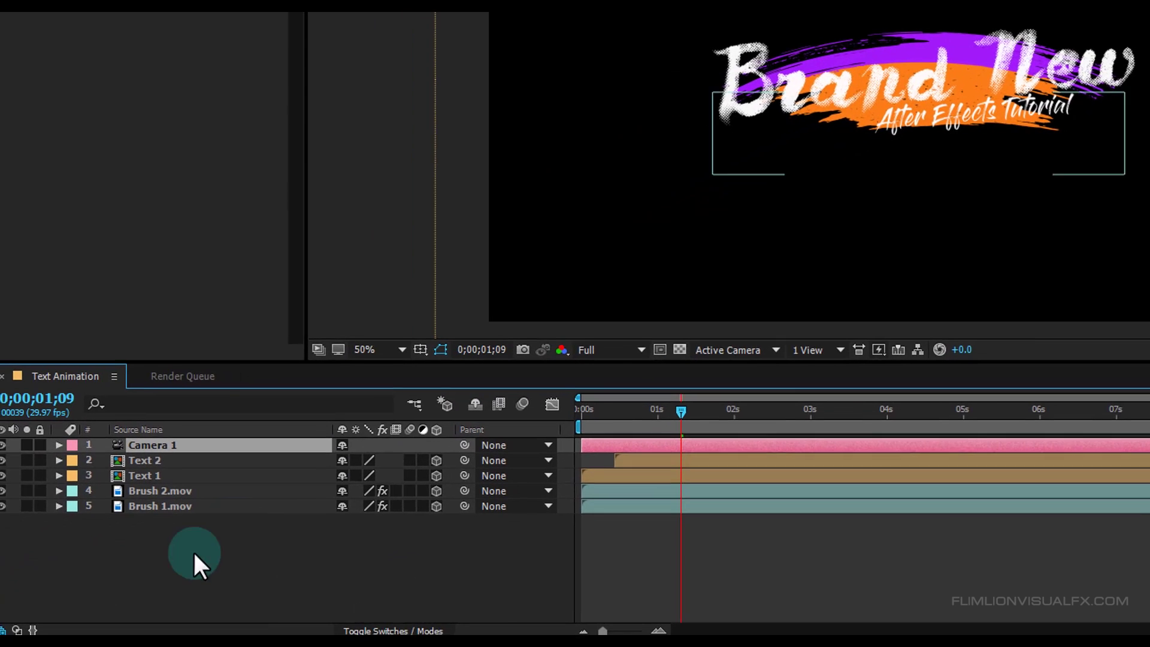
Add a new Null Object layer (Null 1) to the composition
right_click(188, 573)
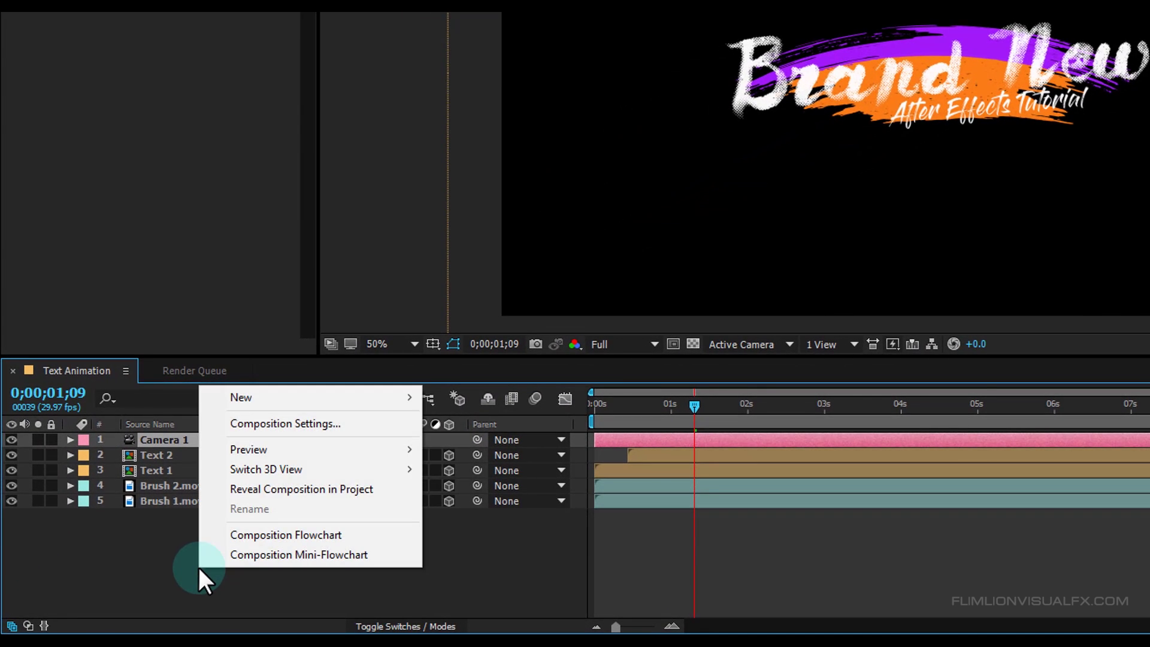
click(250, 388)
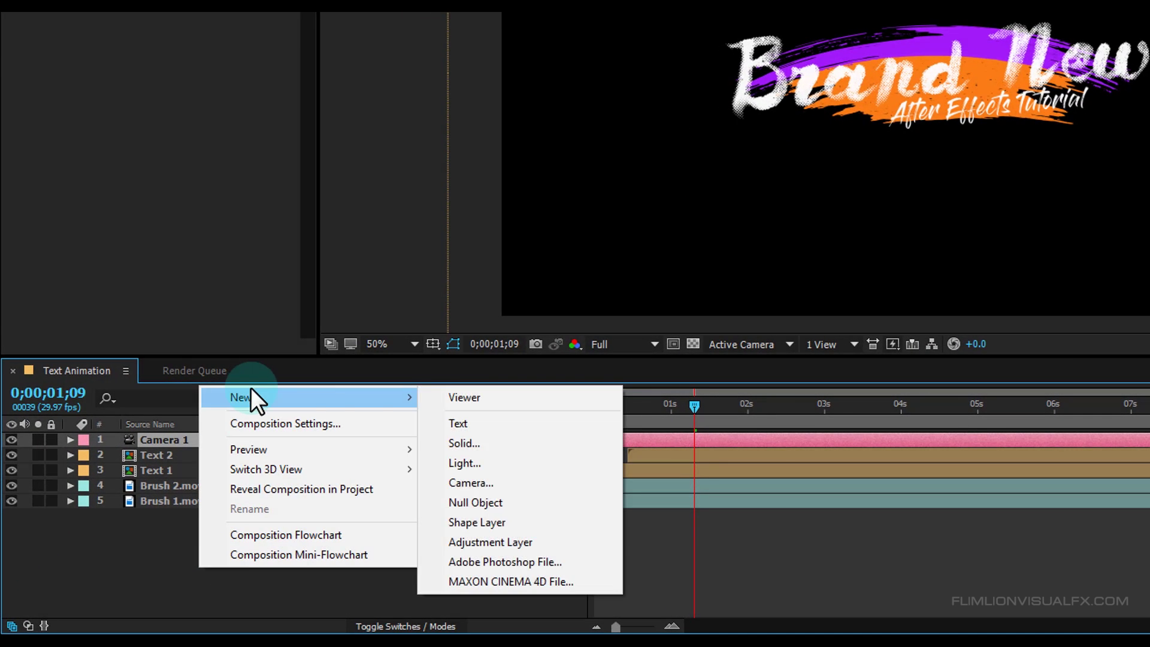
click(560, 500)
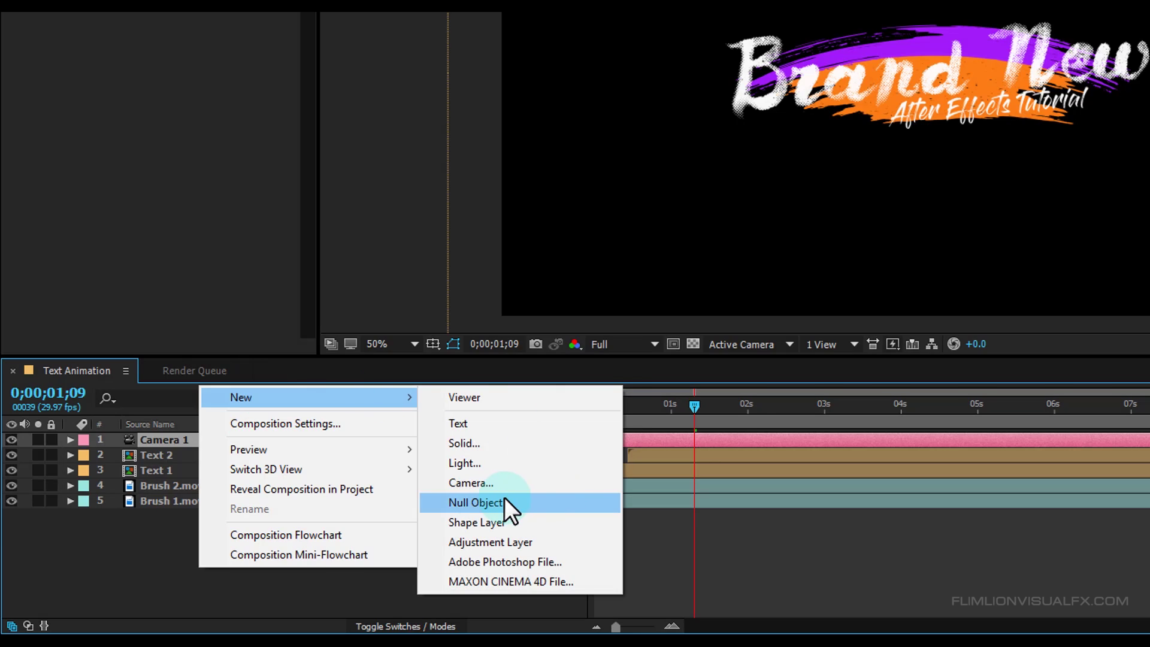
Parent Camera 1 to Null 1 and reveal Null 1's Position property
click(161, 457)
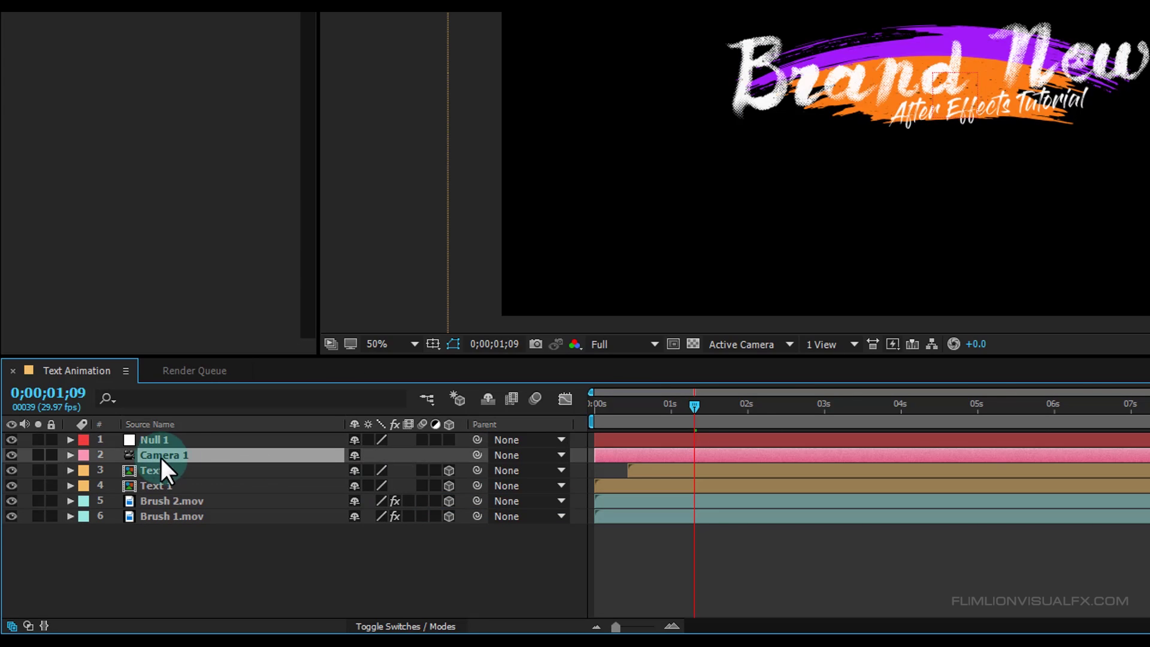
drag(477, 455, 167, 440)
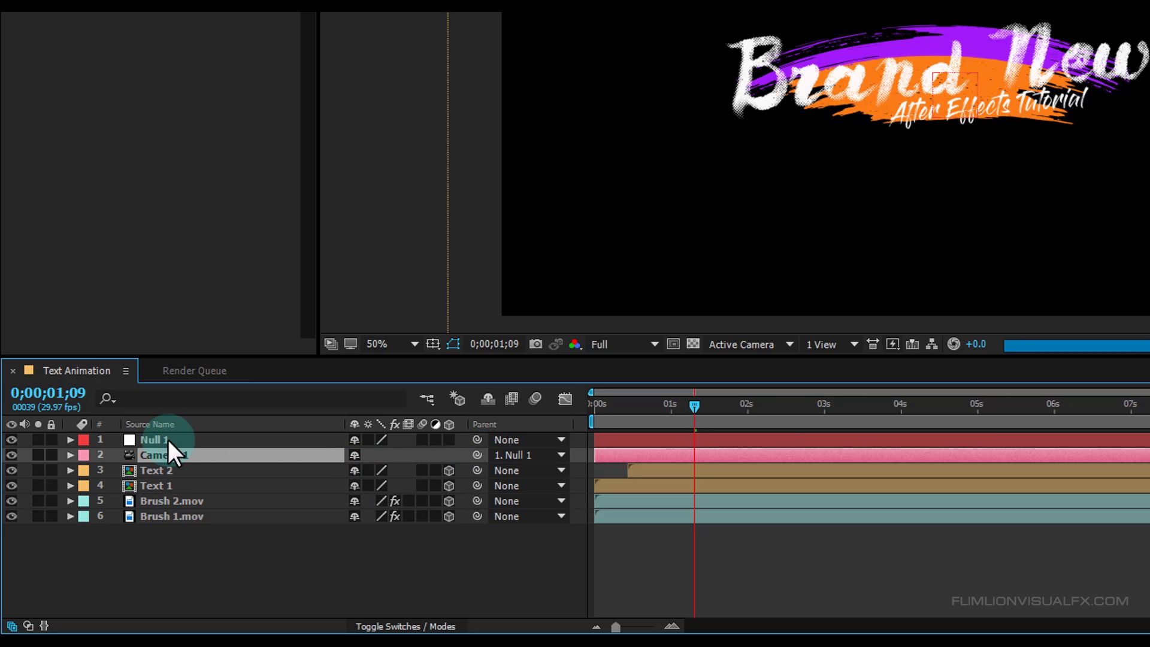
right_click(236, 425)
mouse_move(300, 485)
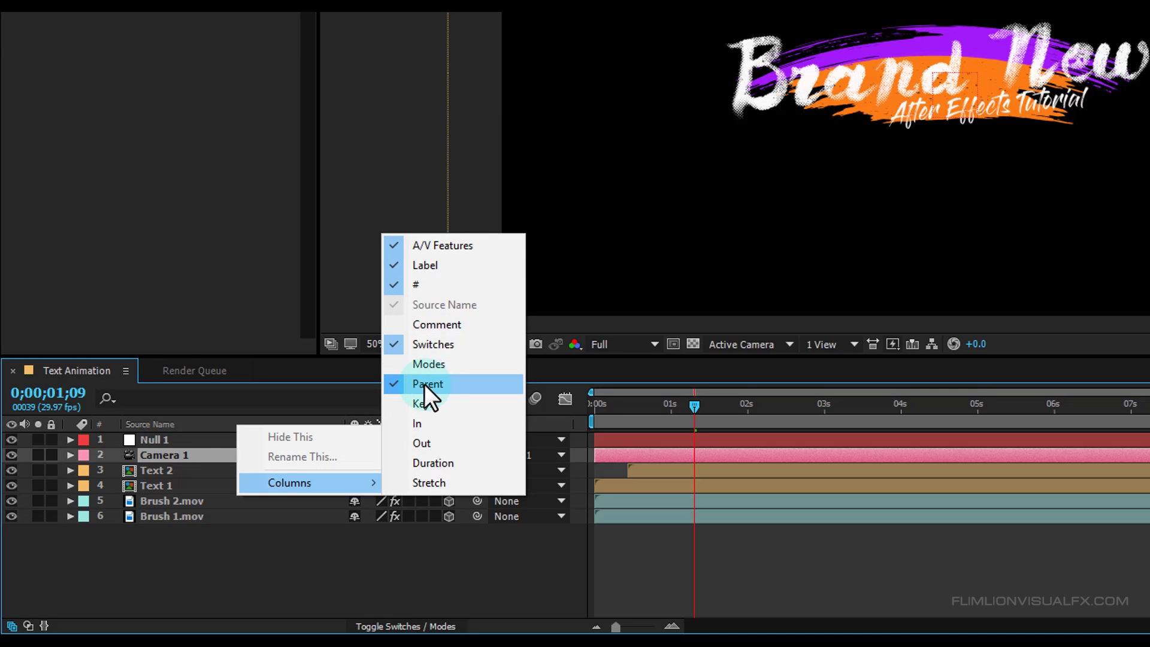
click(315, 559)
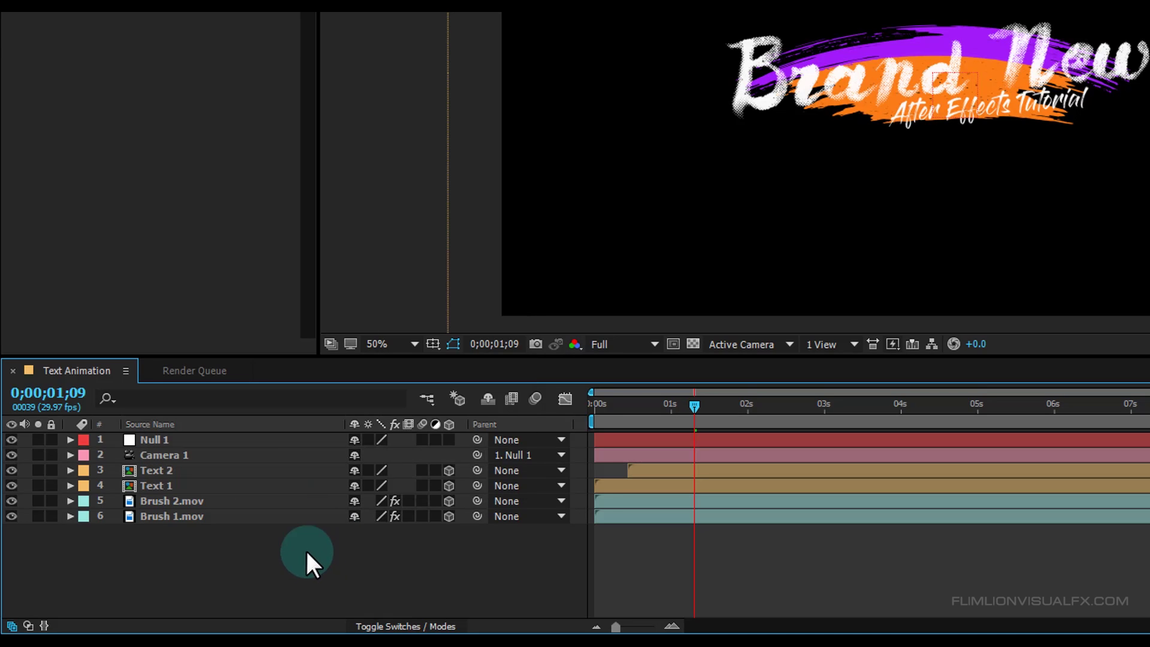
key(p)
click(156, 442)
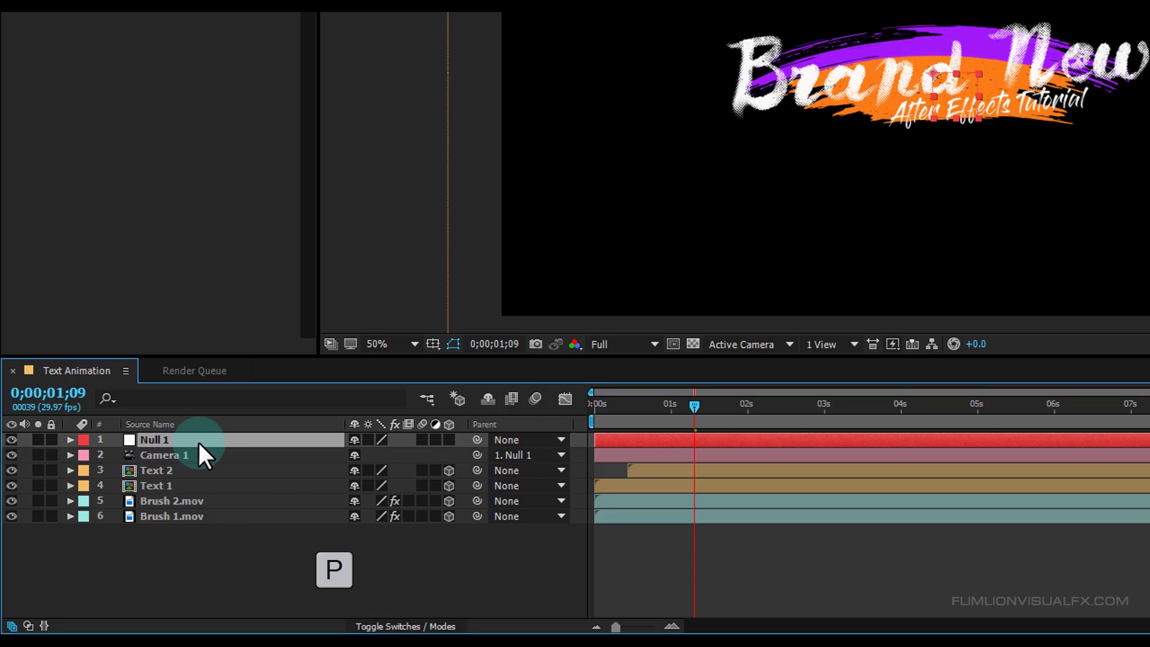
key(p)
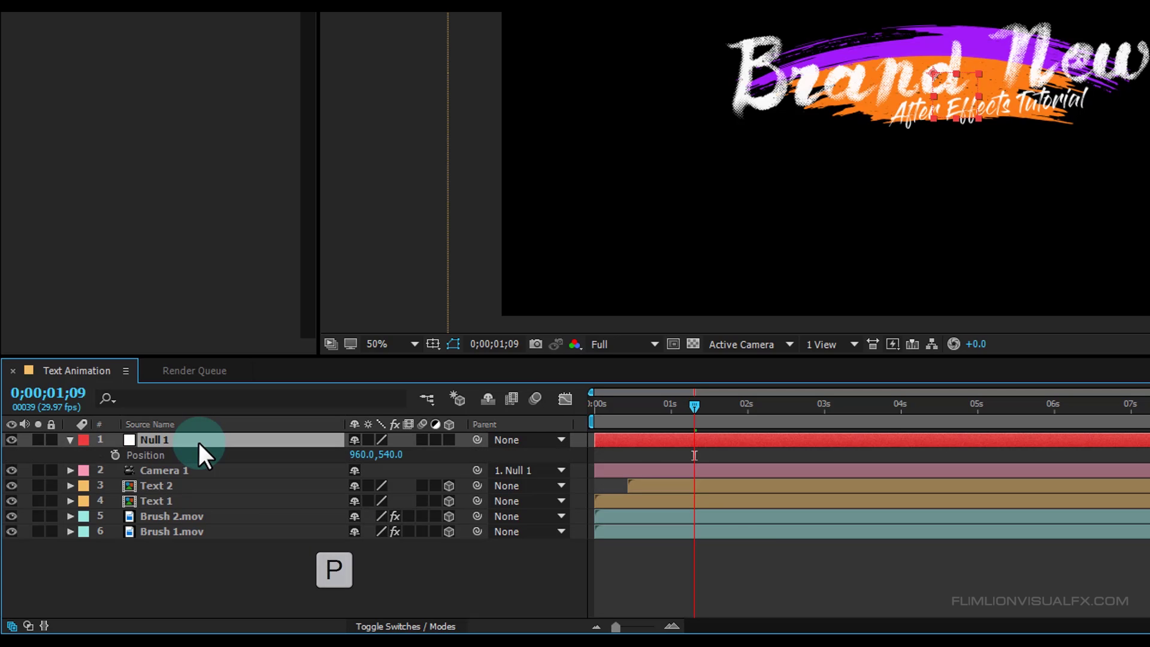
Give Null 1's Position a wiggle(.8,20) expression and turn on its 3D Layer switch
alt+click(115, 455)
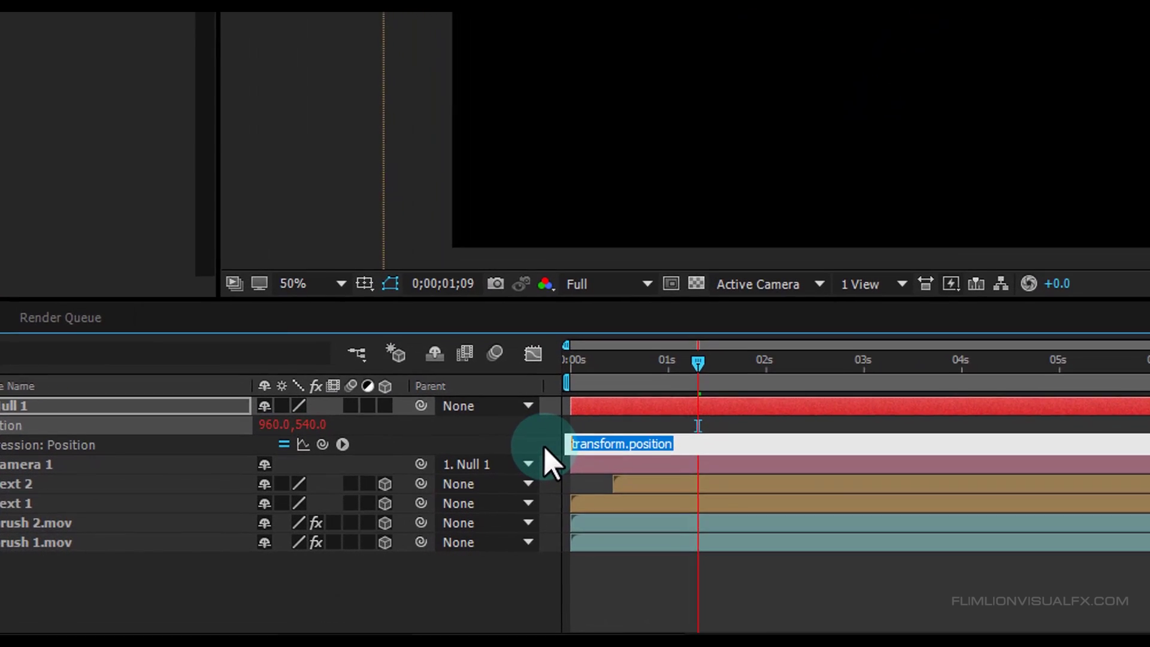
text(i)
text(wi)
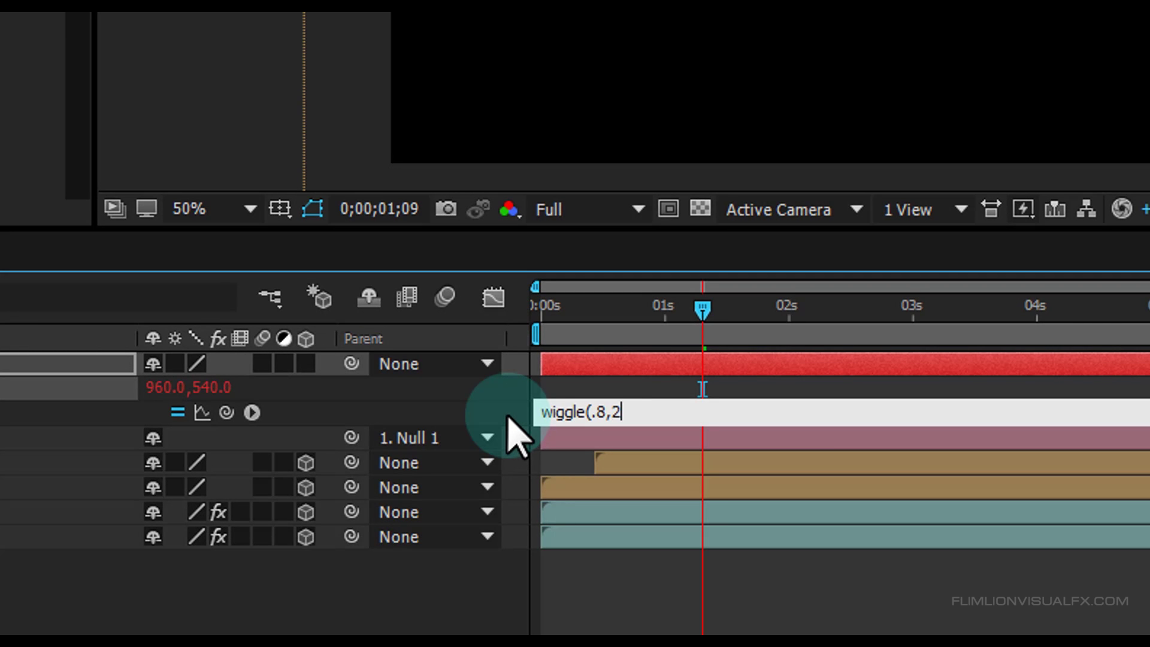
click(514, 435)
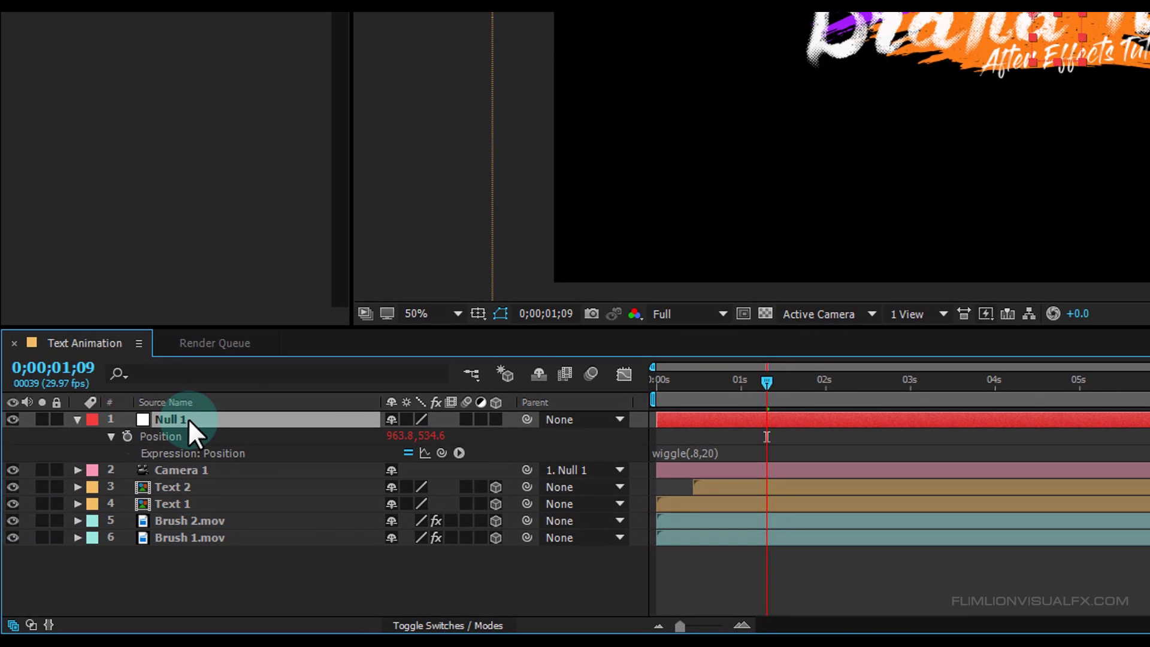
click(78, 420)
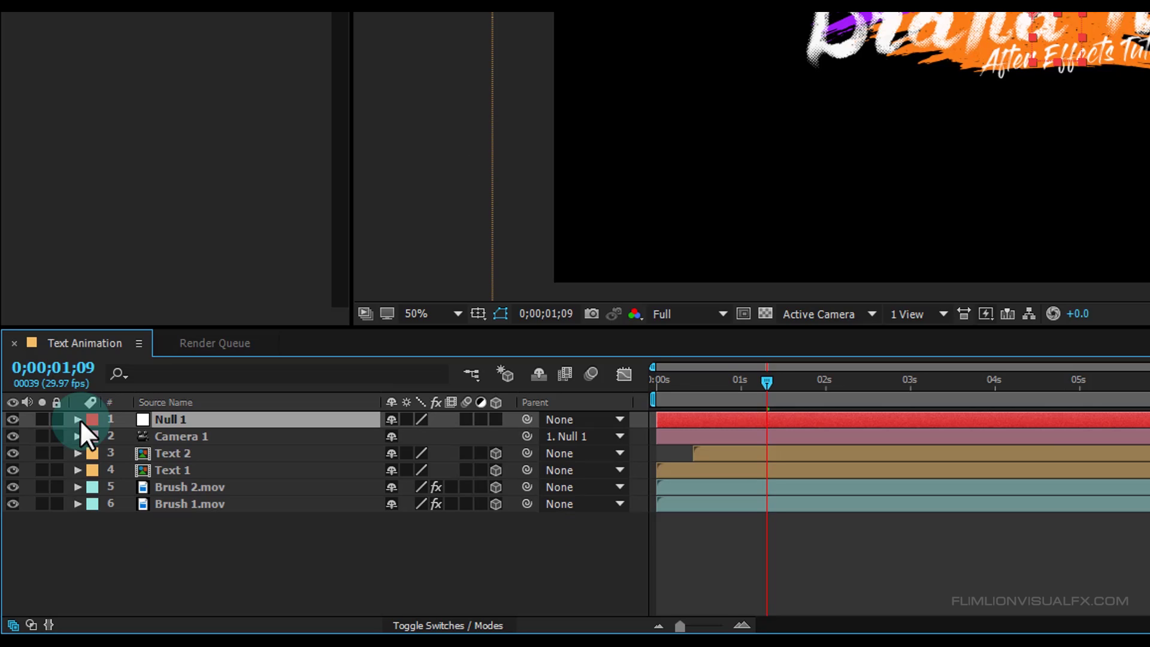
click(495, 419)
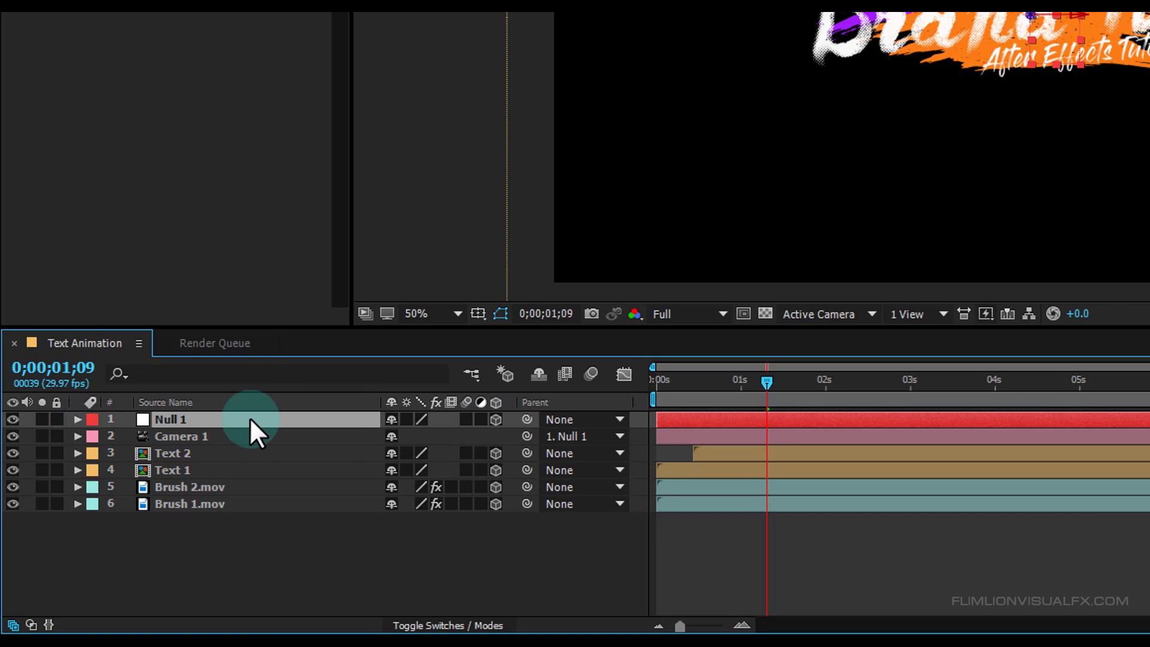
Replace Null 1's Y Rotation default expression with wiggle(.6,10)
key(r)
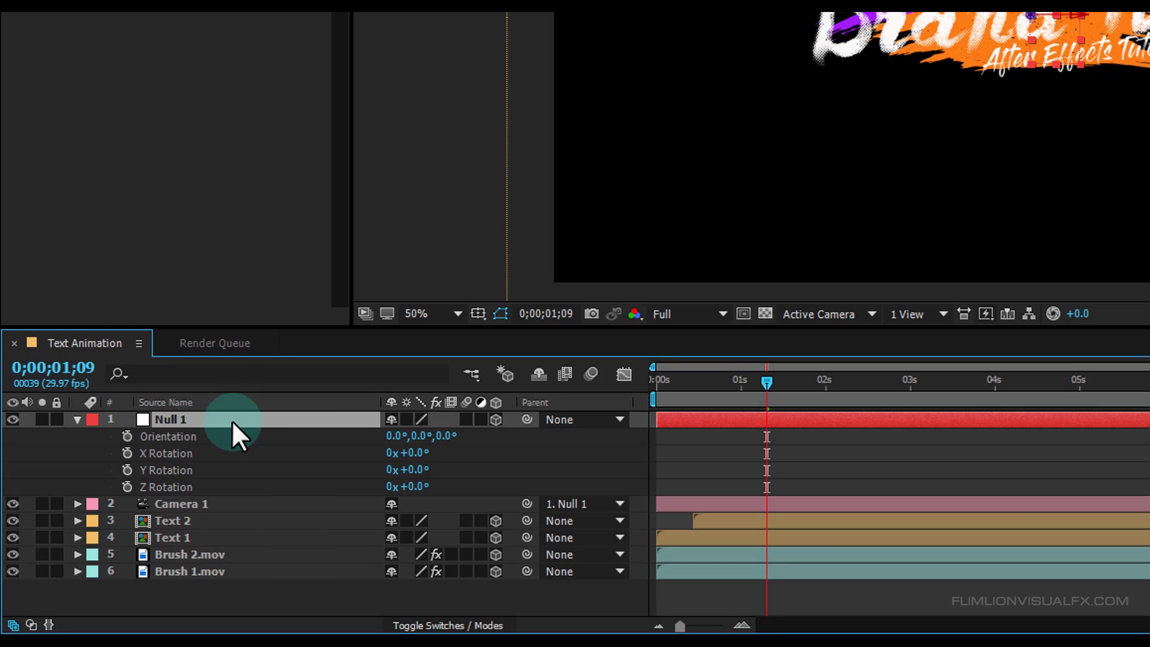
click(173, 469)
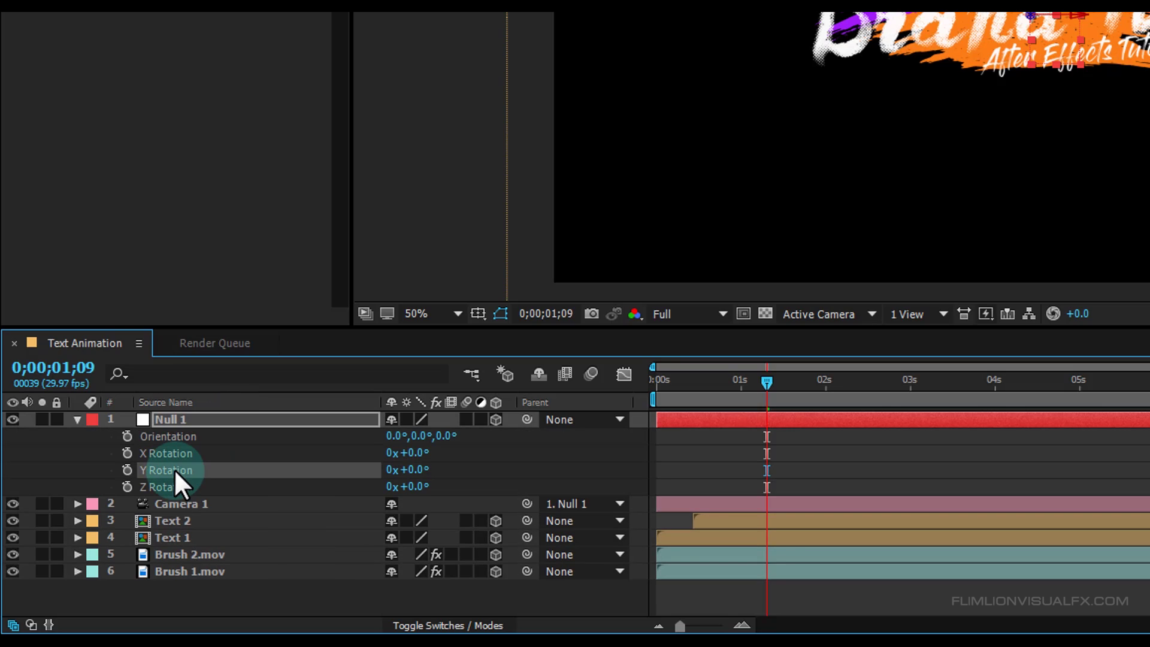
alt+click(126, 470)
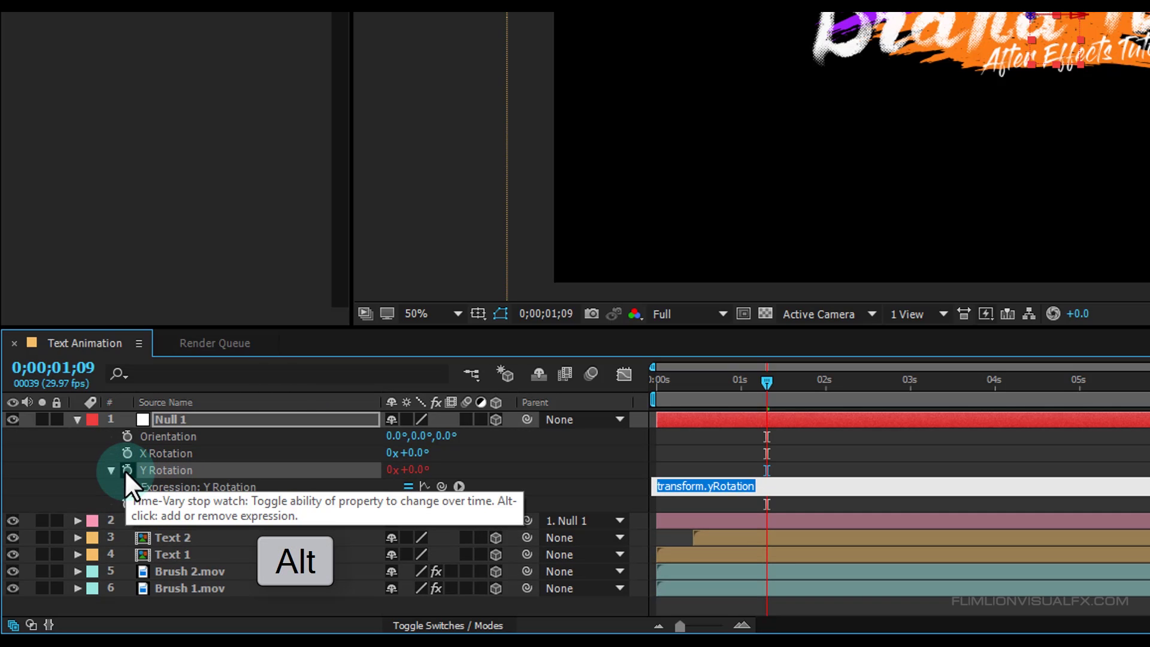
drag(756, 486, 605, 479)
text(wig)
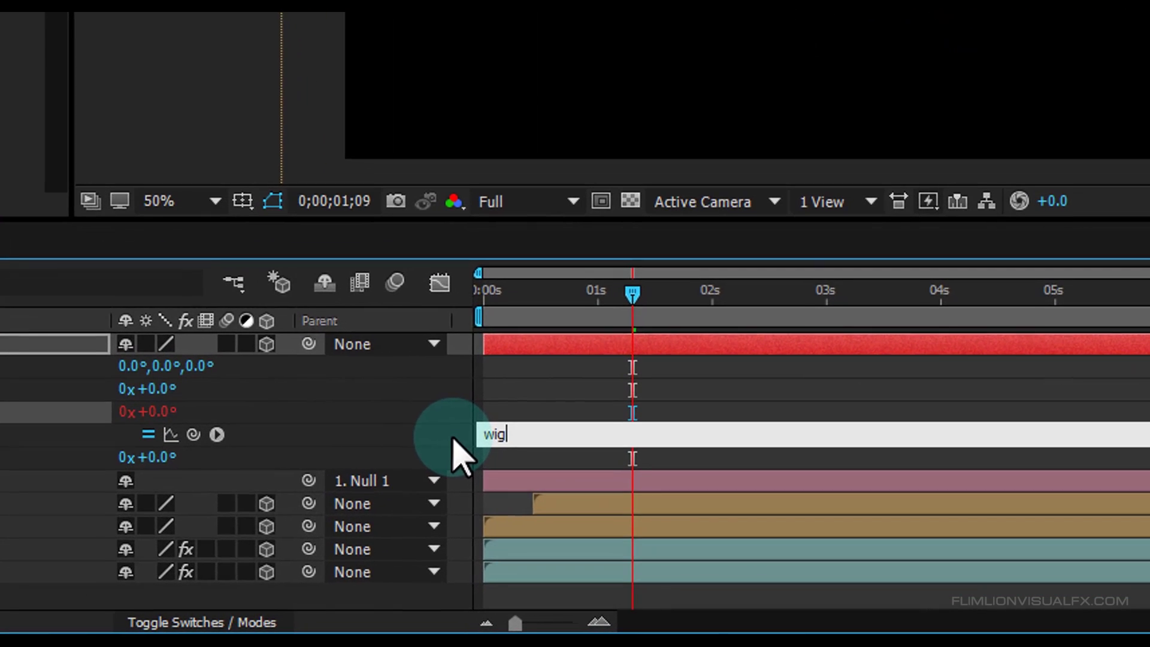
text(gle(.6,10)
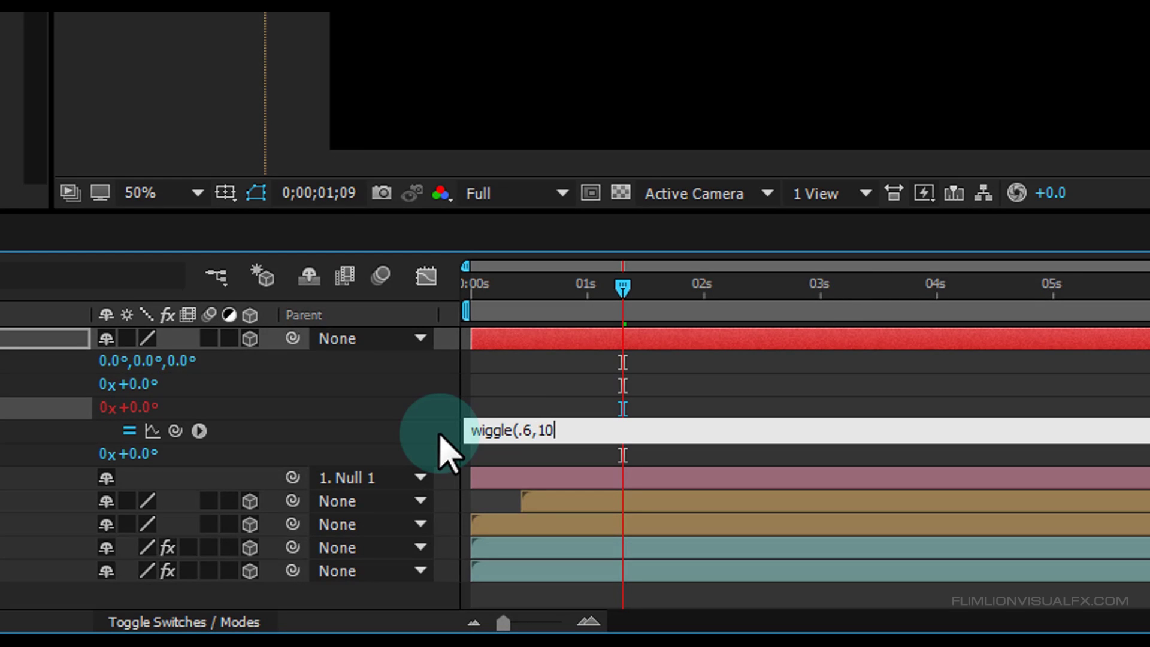
click(441, 436)
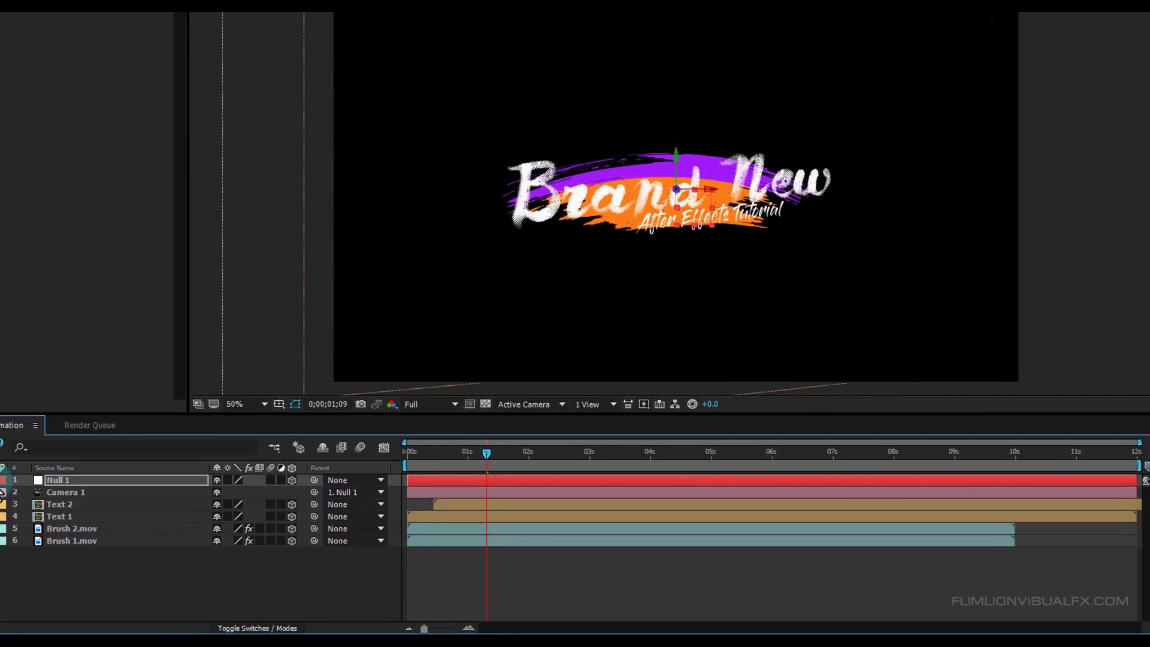
Preview and scrub the animation to check the camera wiggle
click(211, 608)
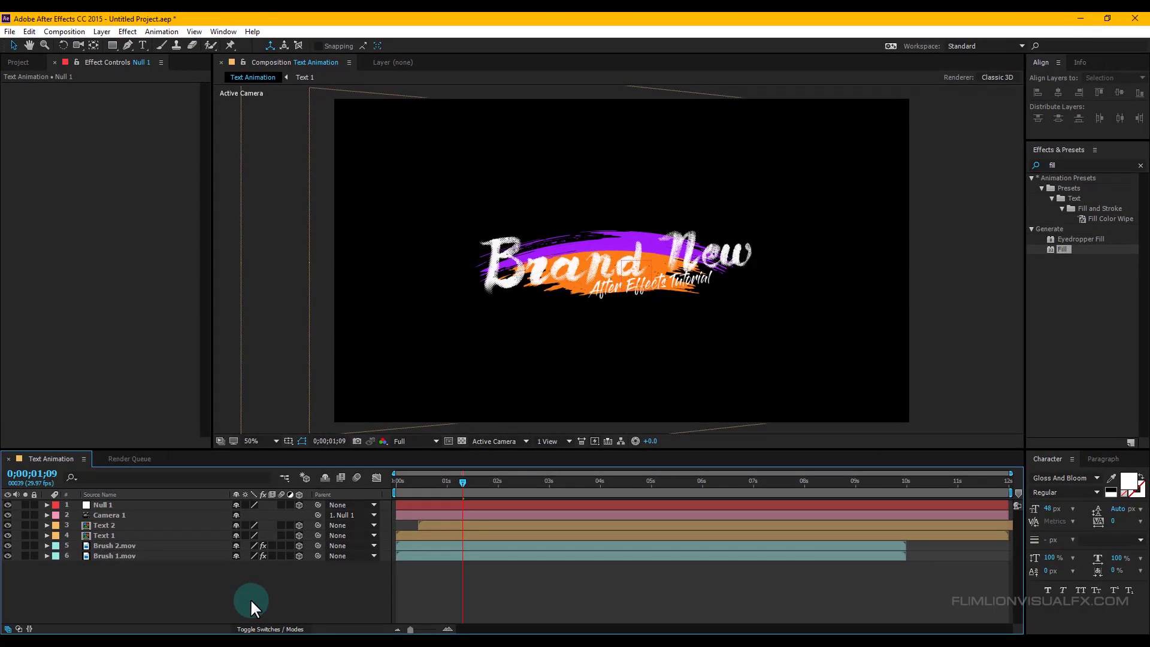
click(597, 333)
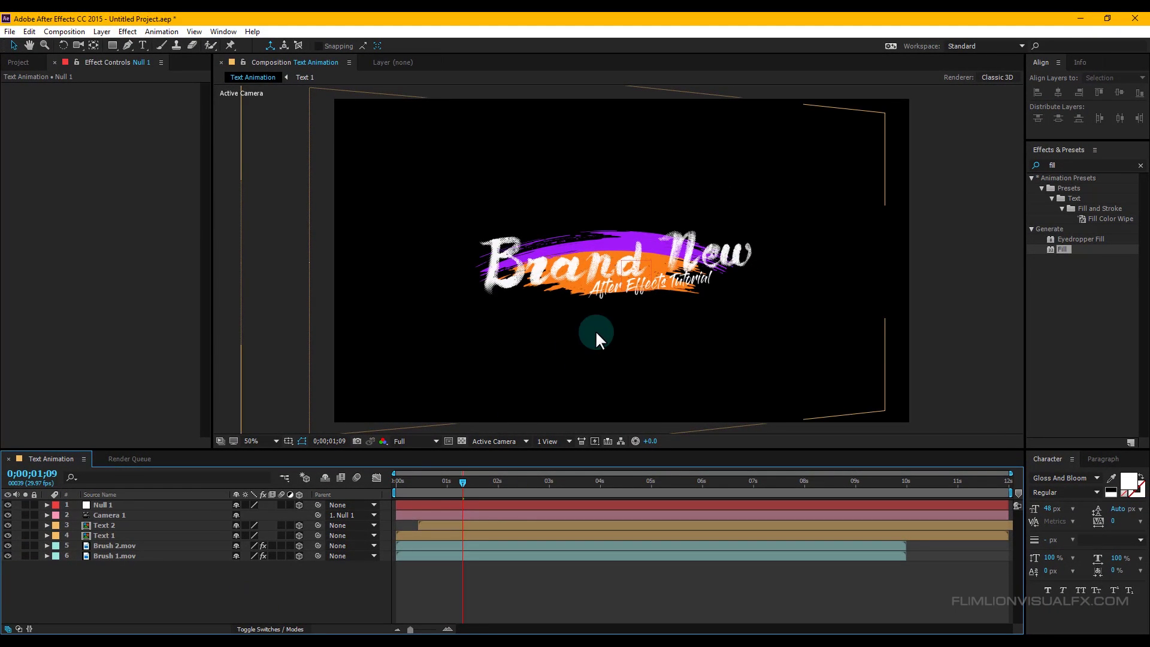
click(931, 289)
key(space)
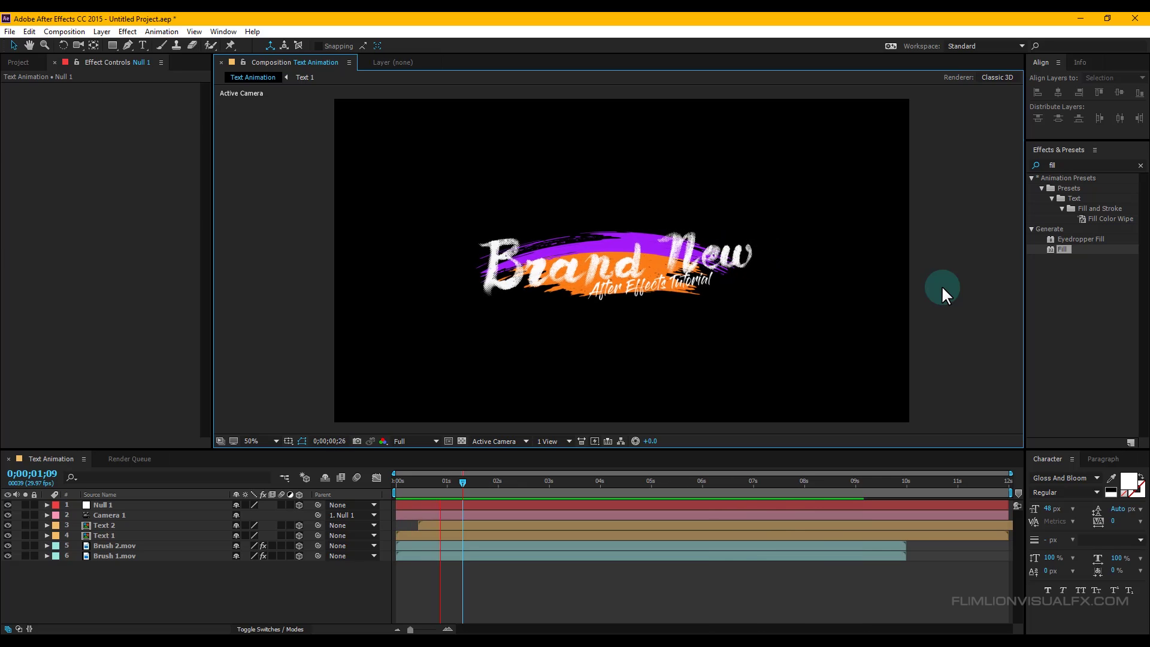
drag(677, 483, 642, 484)
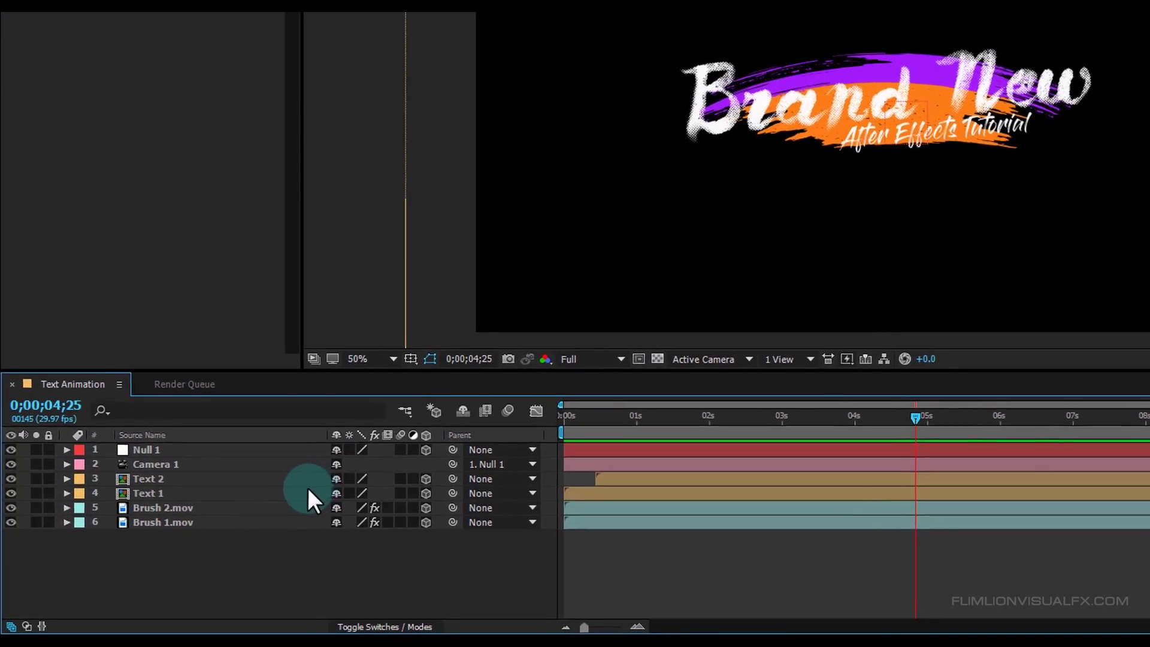
Shift layers 3–6 later in time, then push Text 1 and Text 2 further right
drag(164, 561, 163, 473)
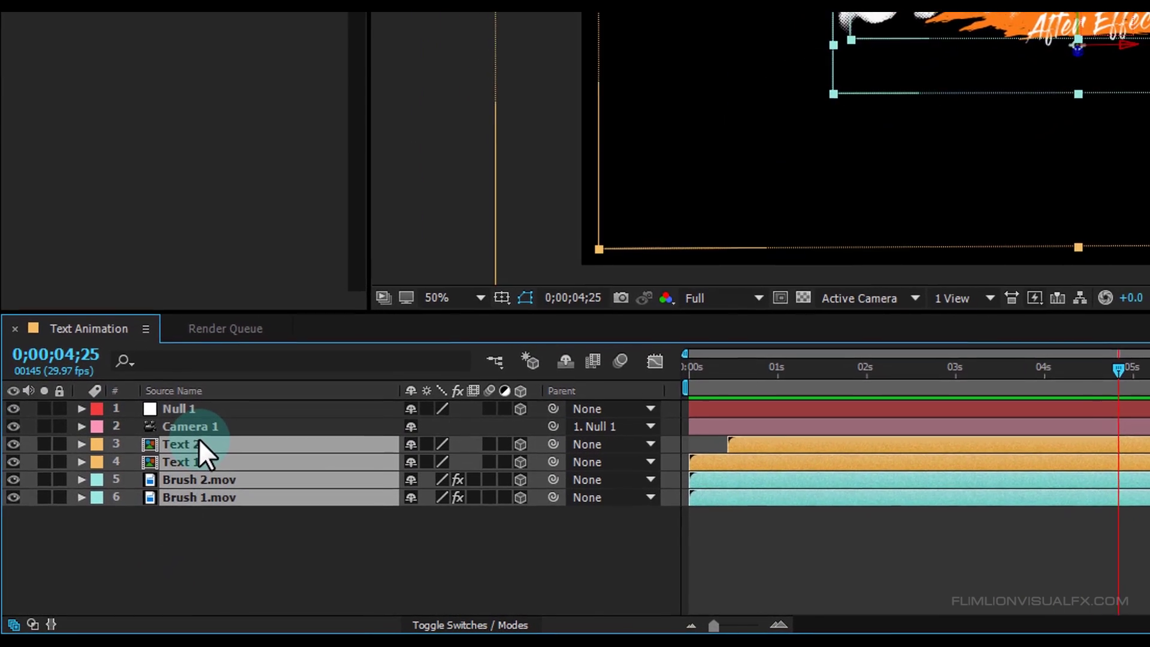
drag(695, 458, 849, 438)
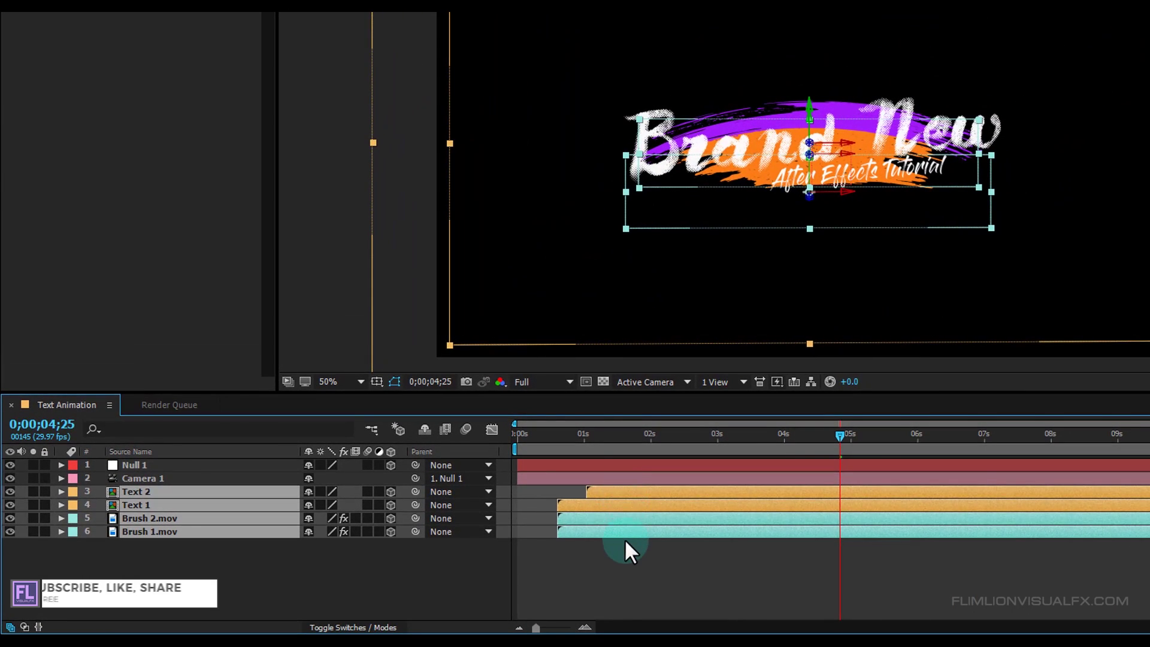
click(624, 538)
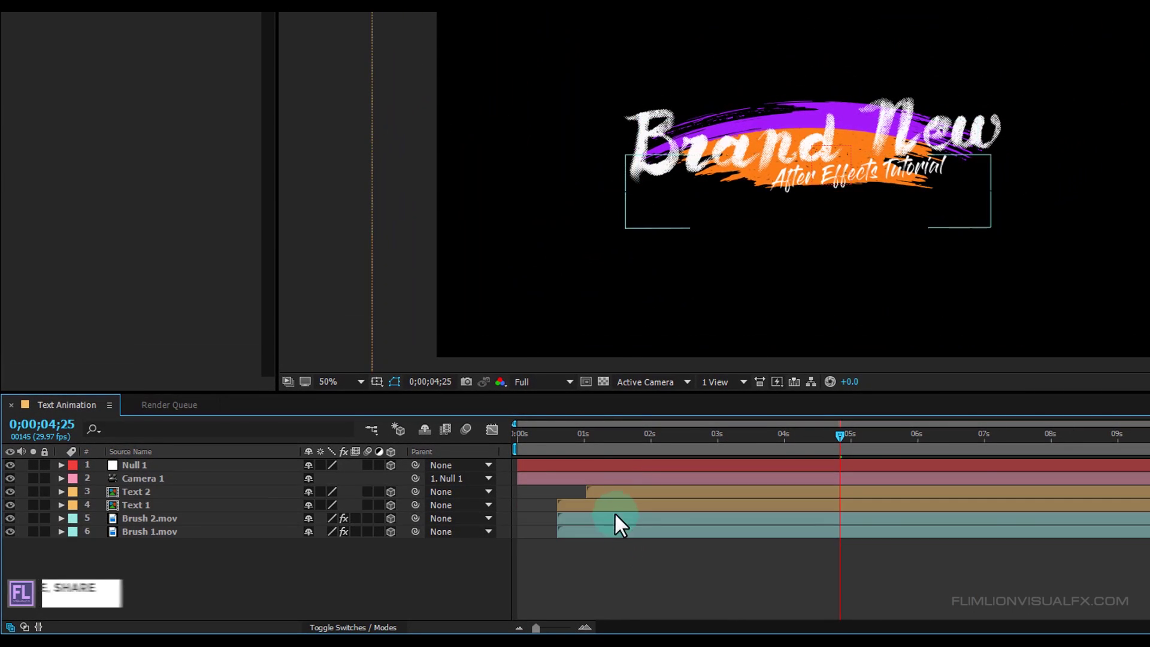
click(612, 504)
shift+click(615, 491)
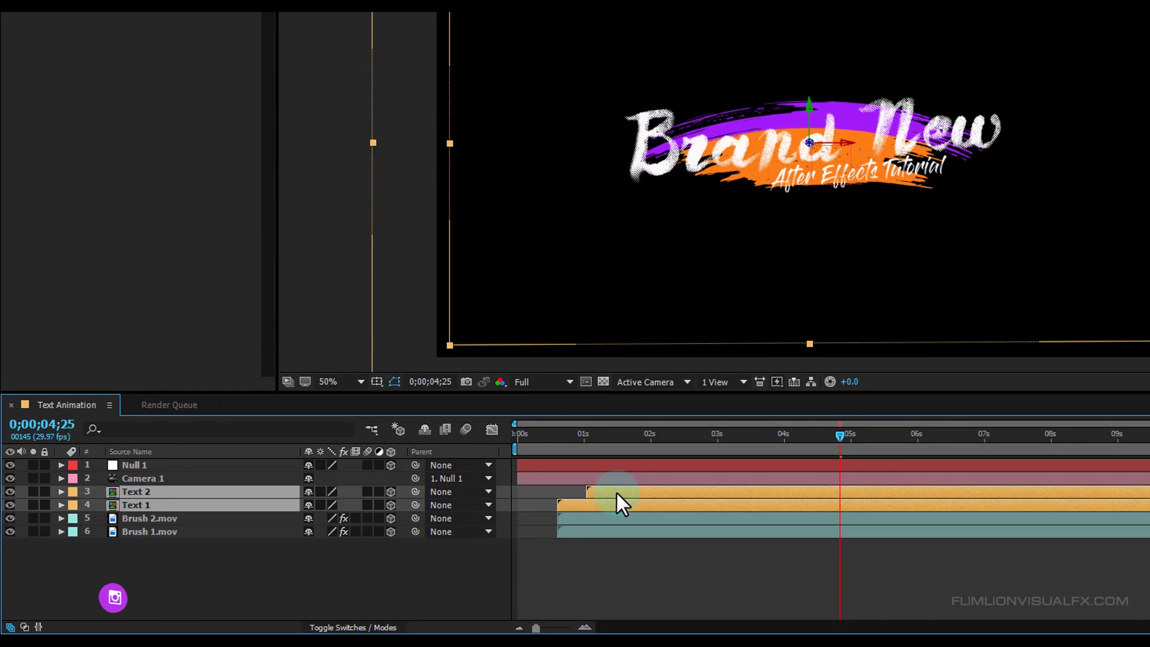
drag(616, 492, 633, 487)
drag(821, 435, 592, 467)
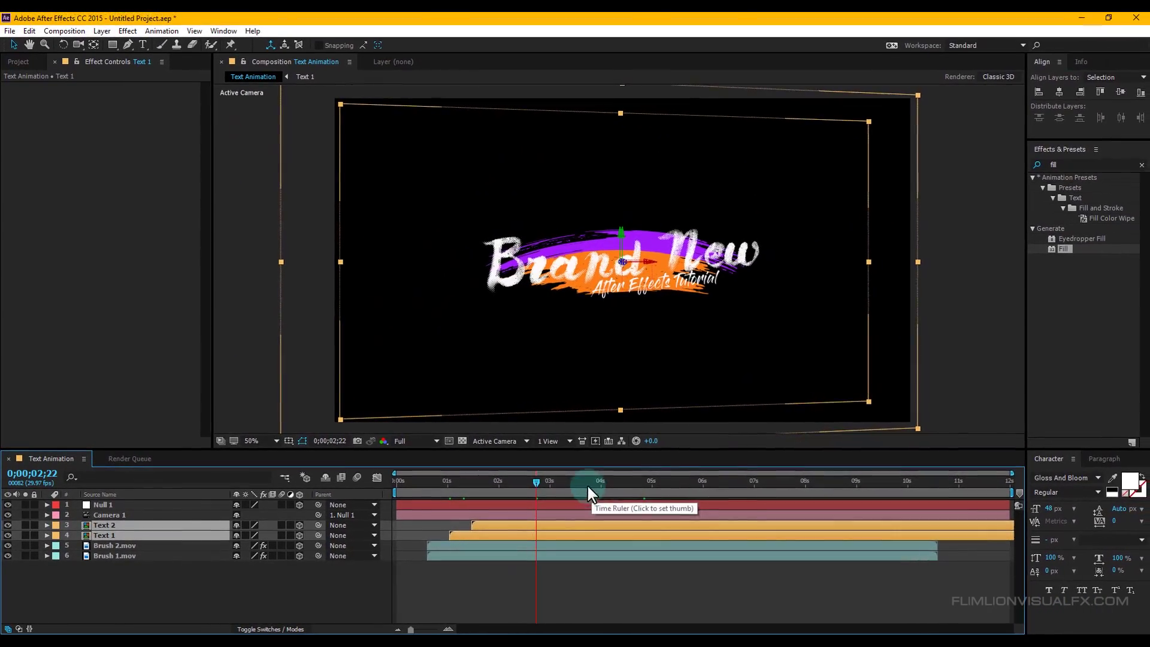
click(123, 593)
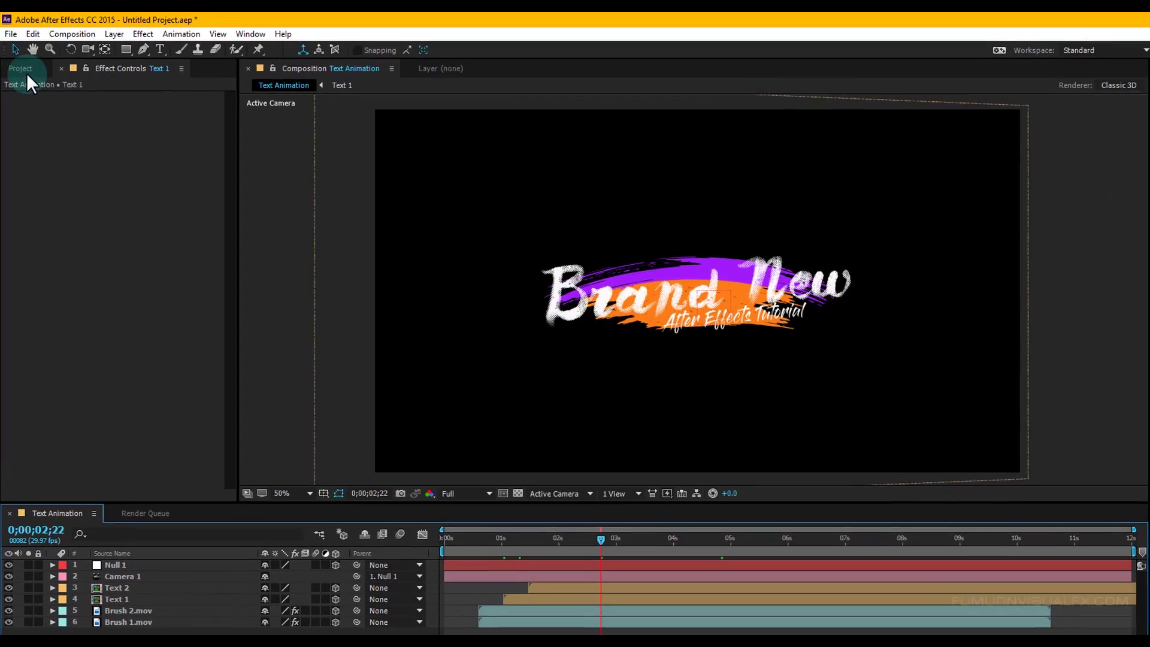
Import Footage.mp4 from the Tutorial 17 folder into the project
click(26, 73)
right_click(63, 329)
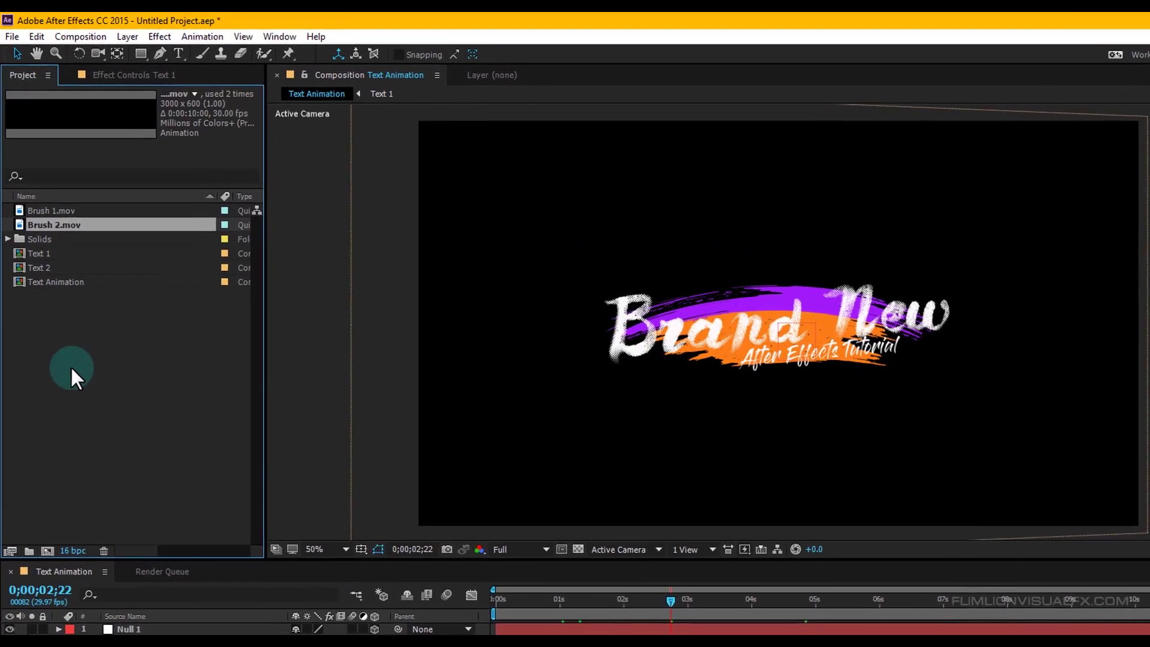
mouse_move(95, 398)
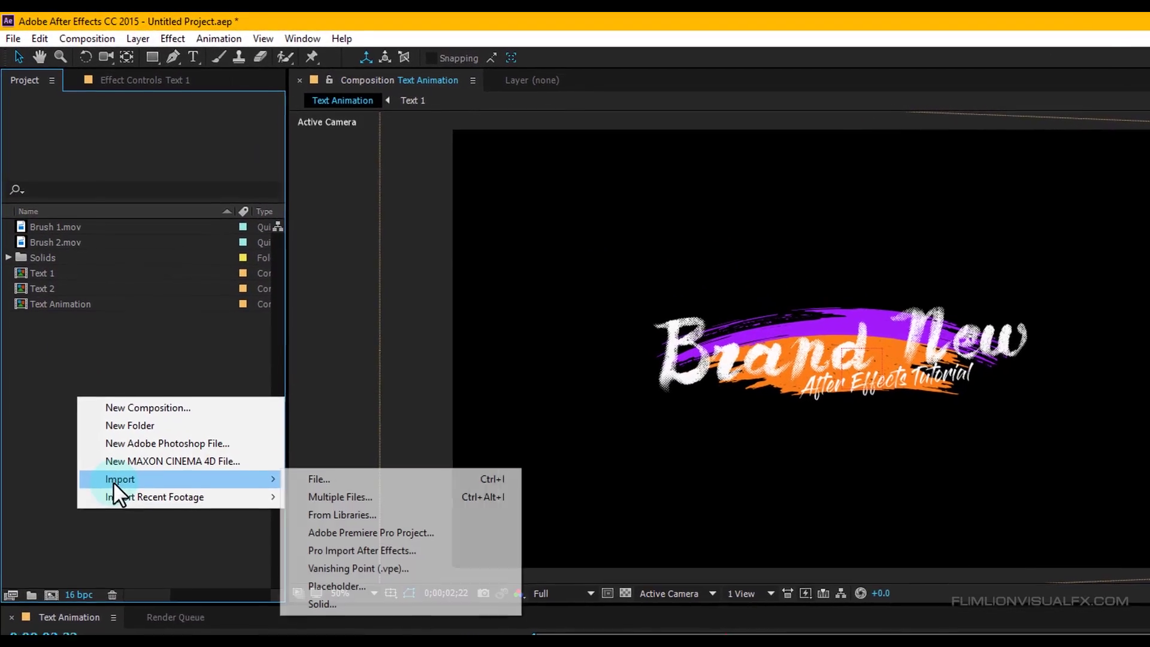
click(348, 479)
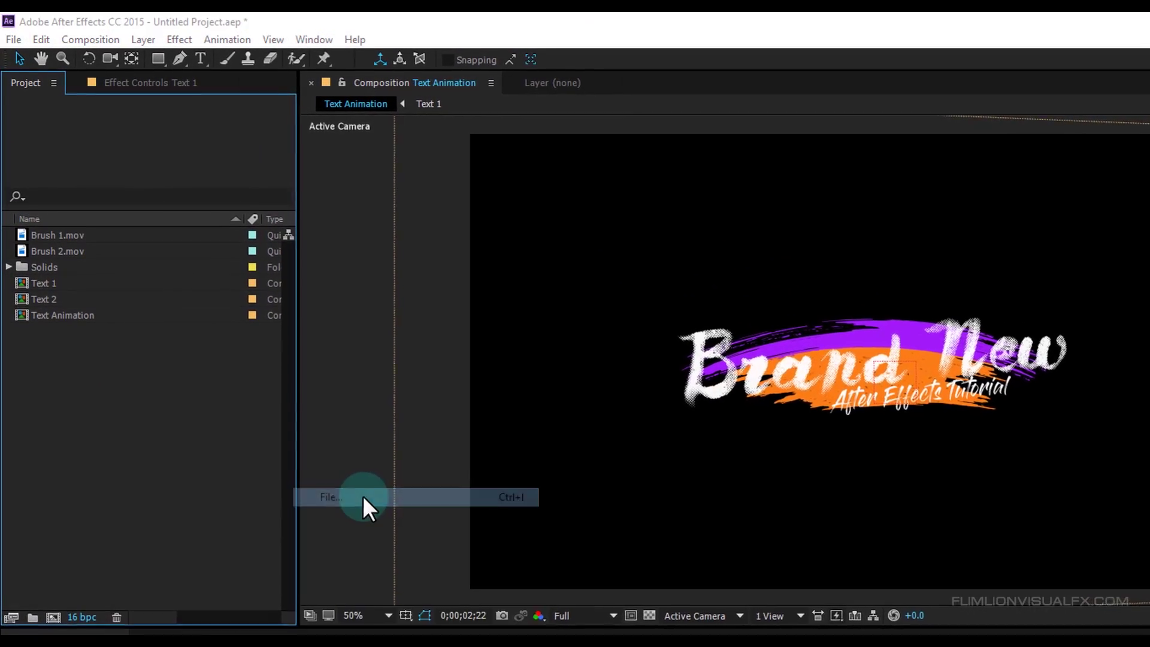
click(707, 138)
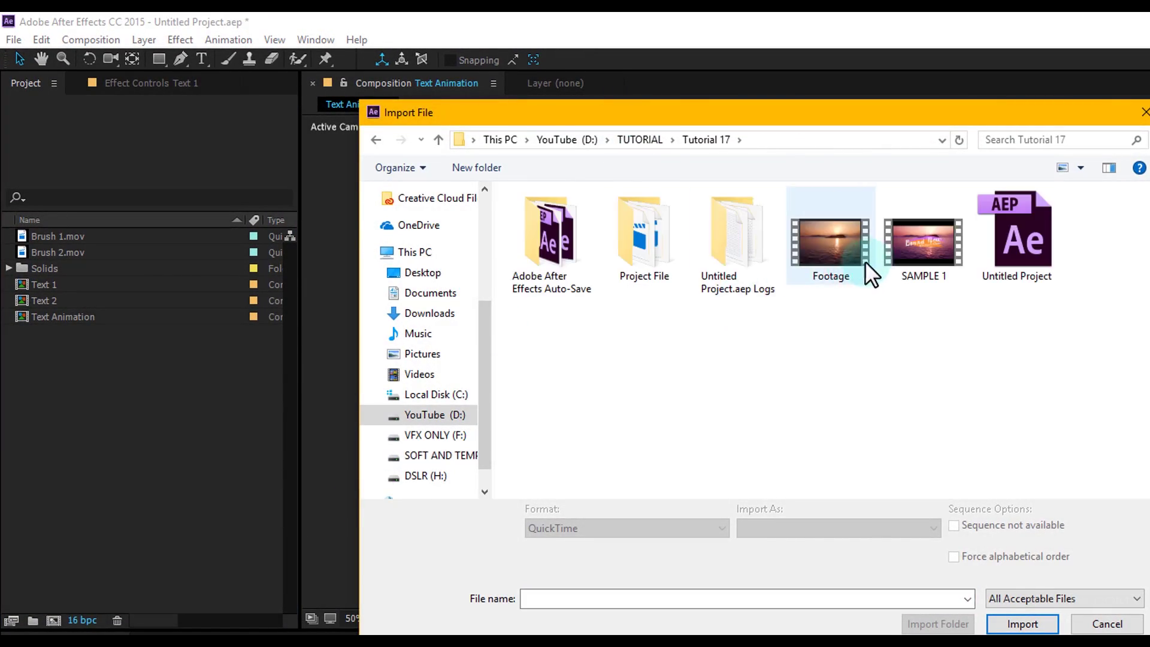
double_click(845, 258)
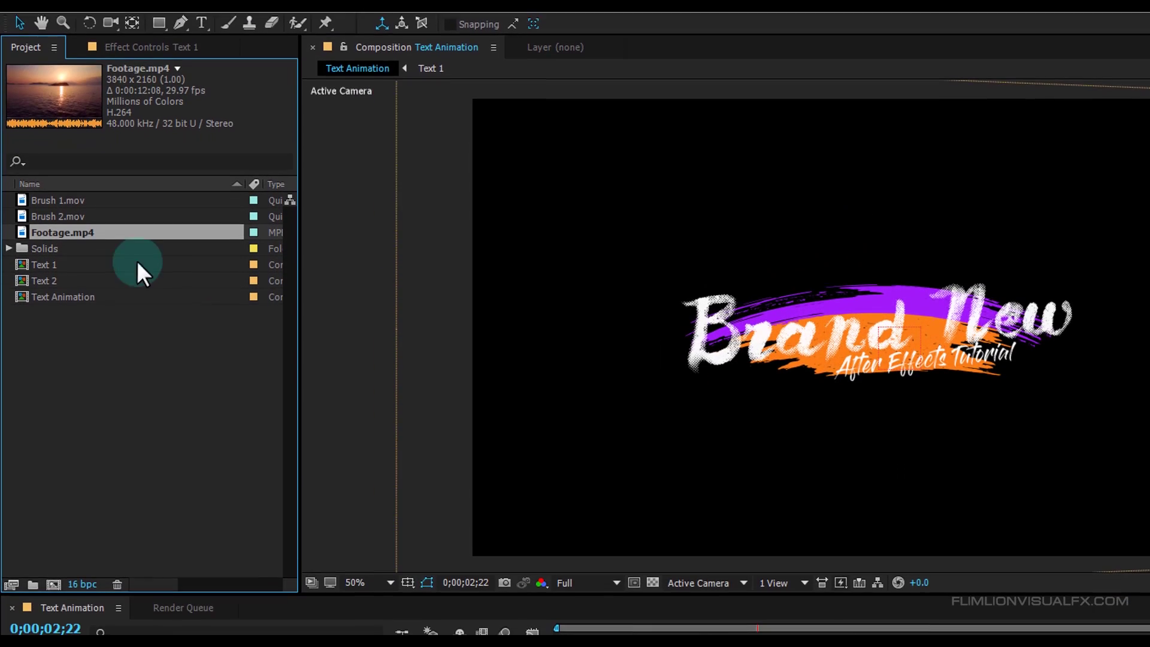
Place Footage.mp4 as the bottom layer and fit it to the comp
drag(77, 267, 103, 443)
drag(103, 345, 146, 570)
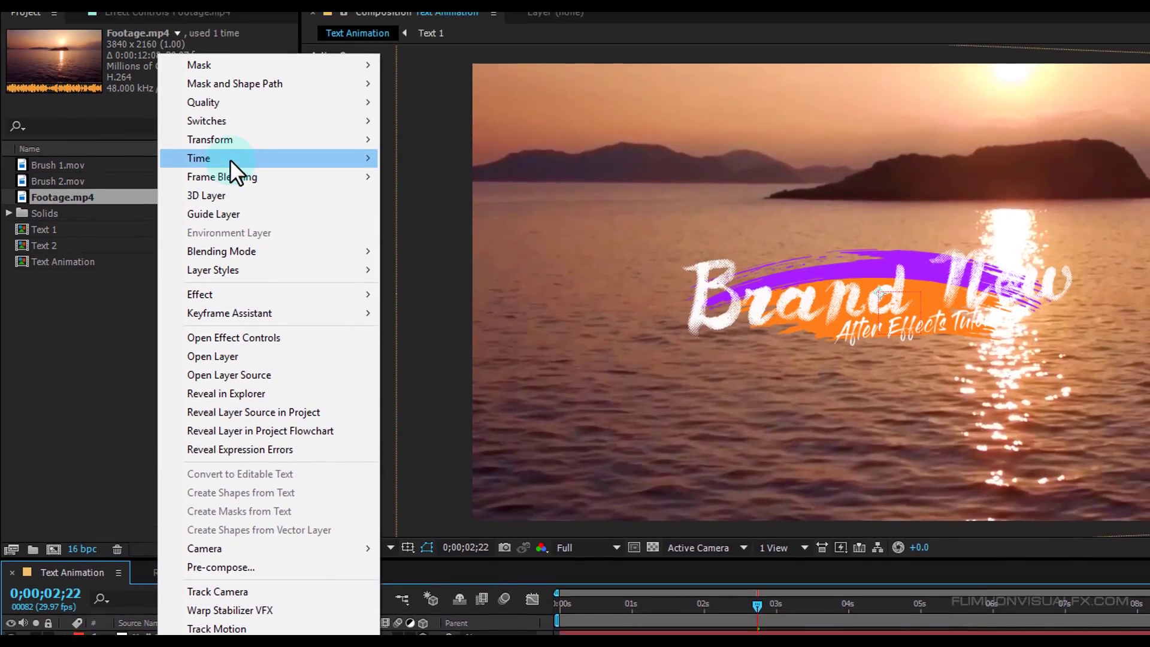
mouse_move(235, 195)
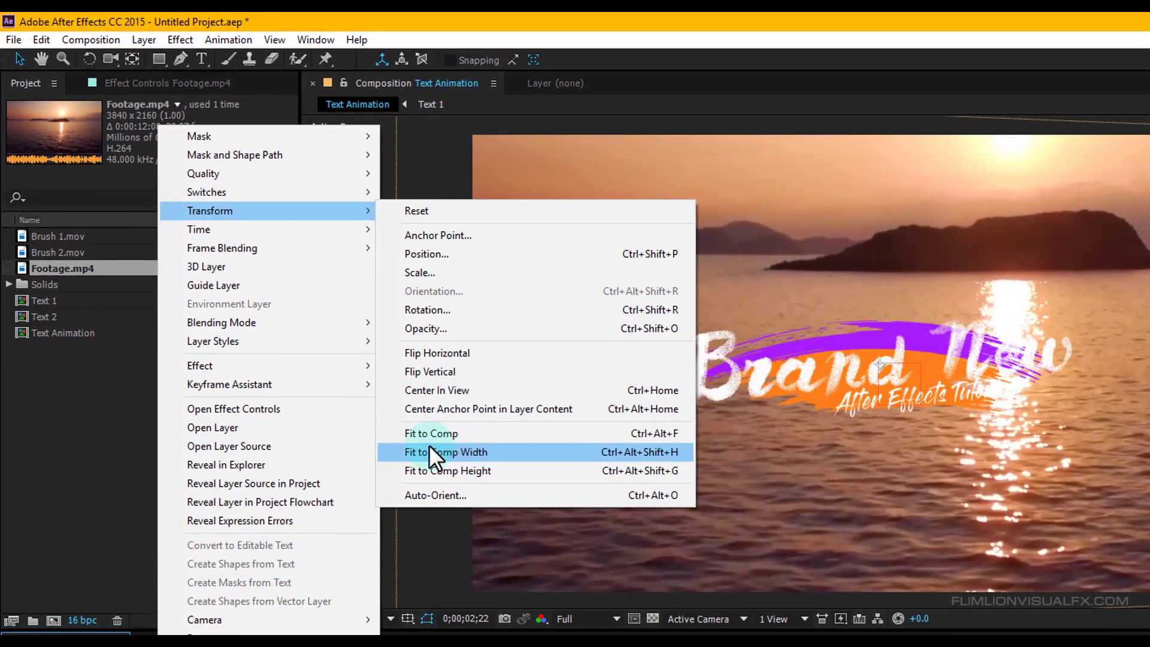
click(443, 434)
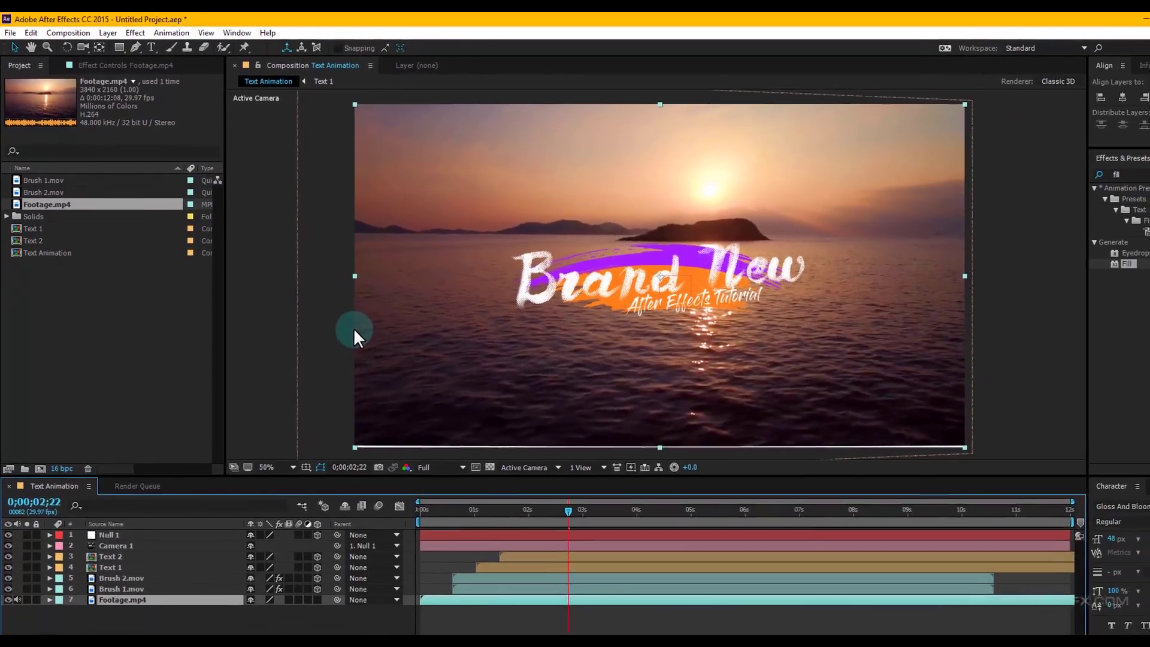
click(115, 599)
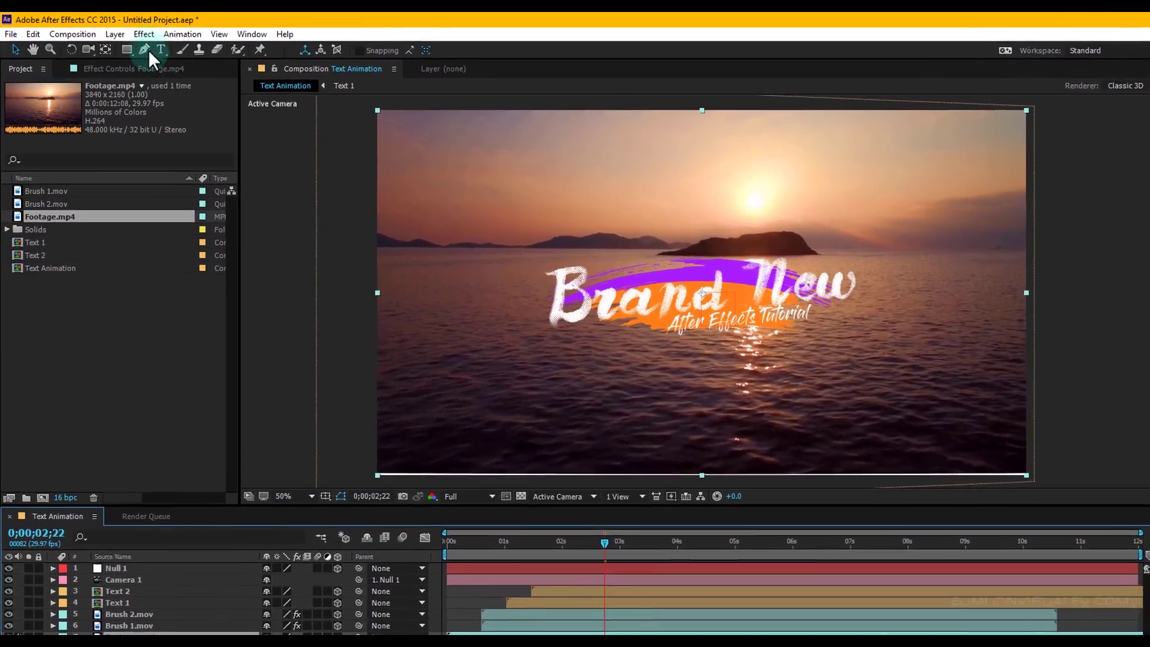
Apply Curves to Footage.mp4, shape a gentle S-curve with a raised upper point, then collapse it
click(128, 31)
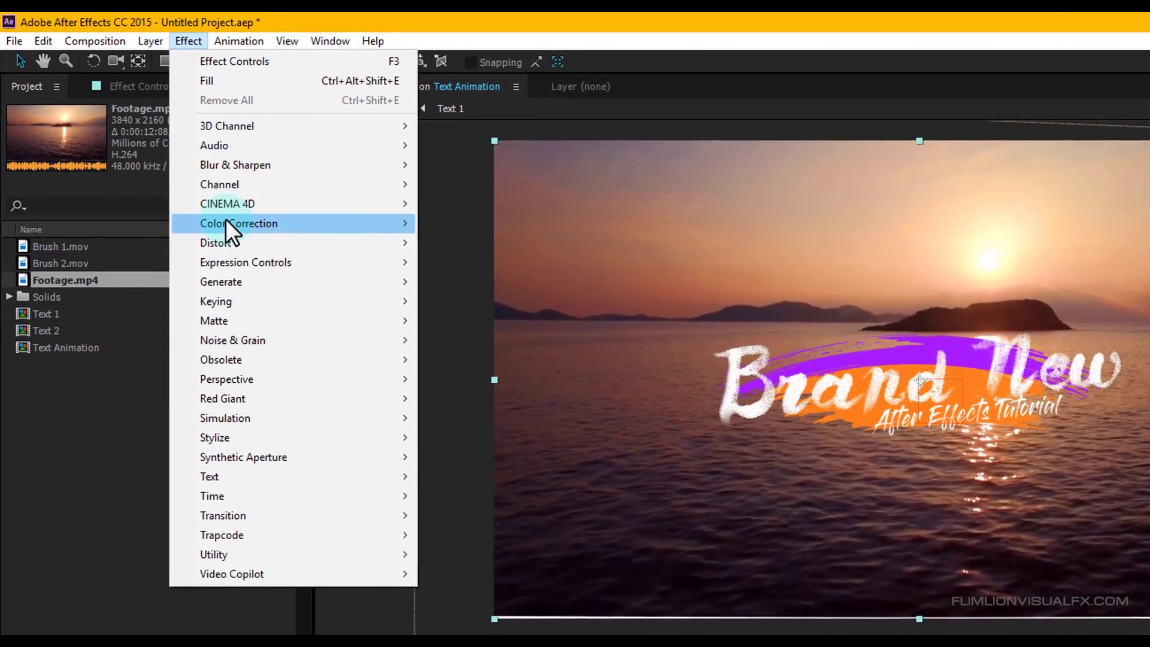
mouse_move(190, 188)
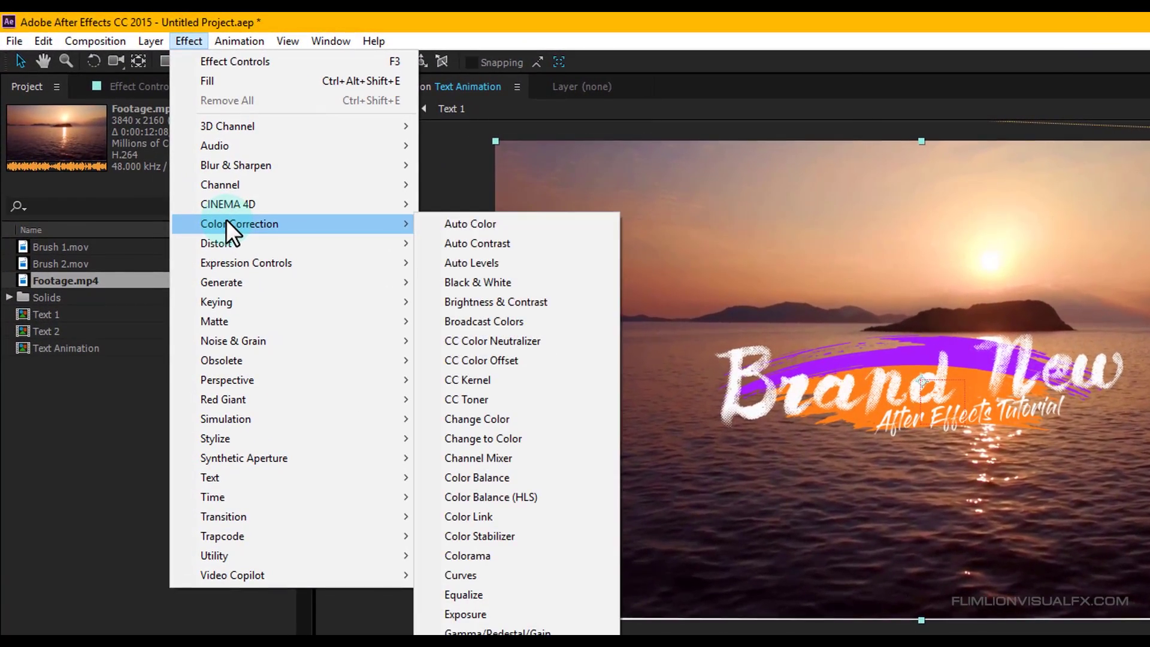
click(484, 573)
click(208, 262)
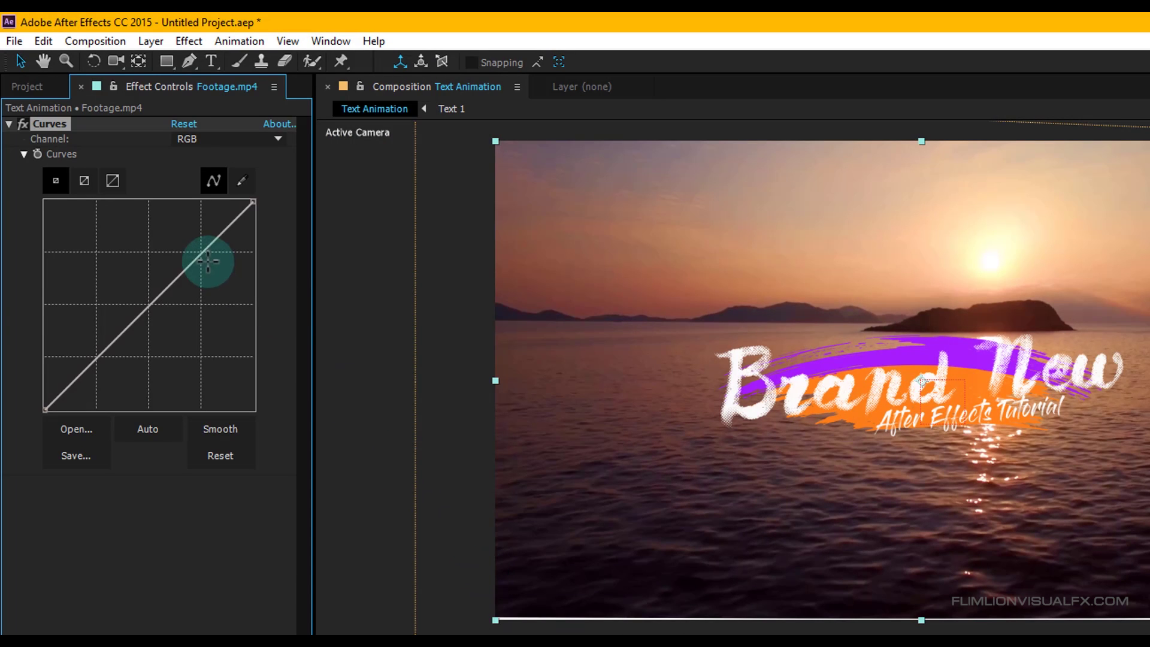
drag(193, 261, 186, 253)
drag(129, 360, 94, 365)
click(188, 254)
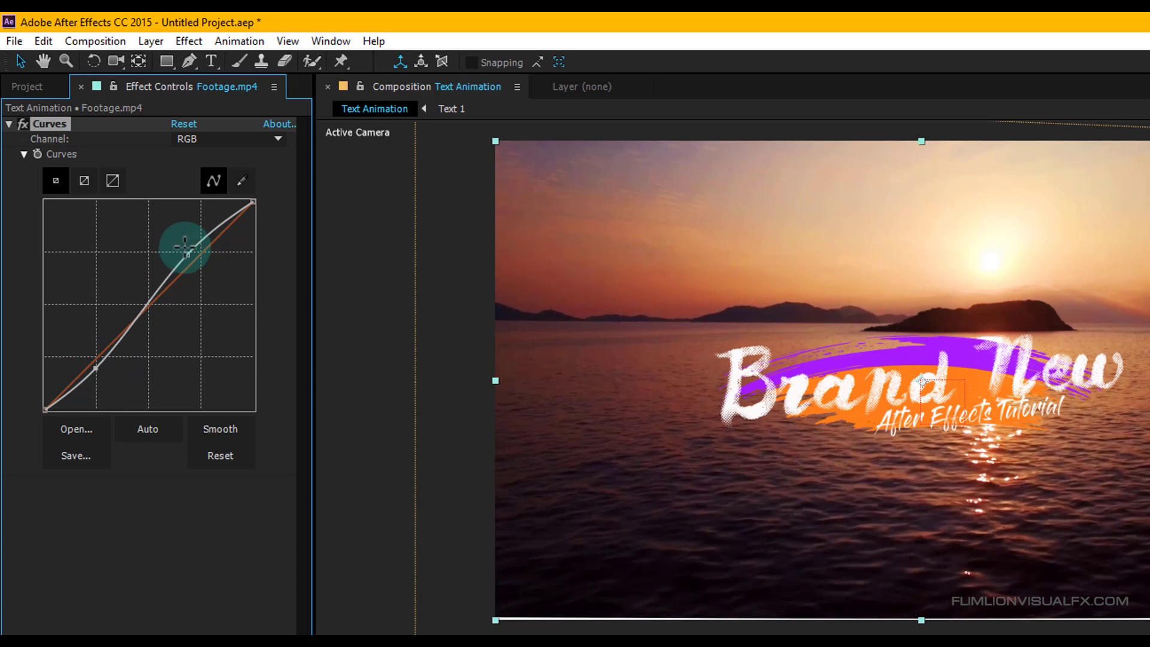
drag(188, 251, 189, 247)
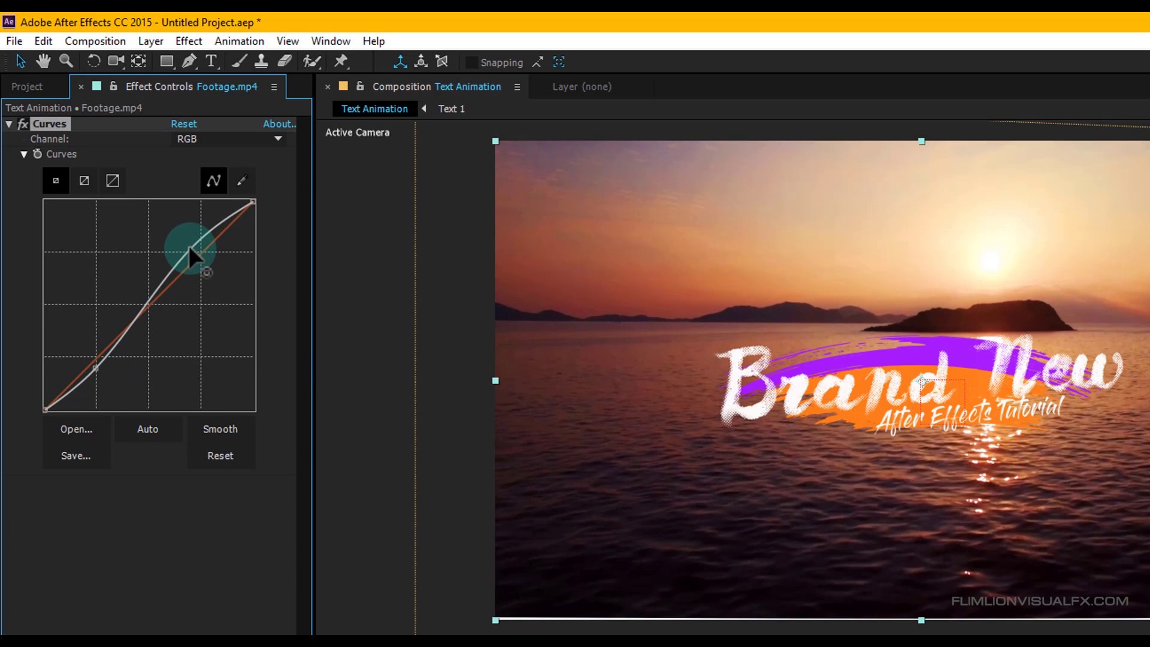
click(8, 123)
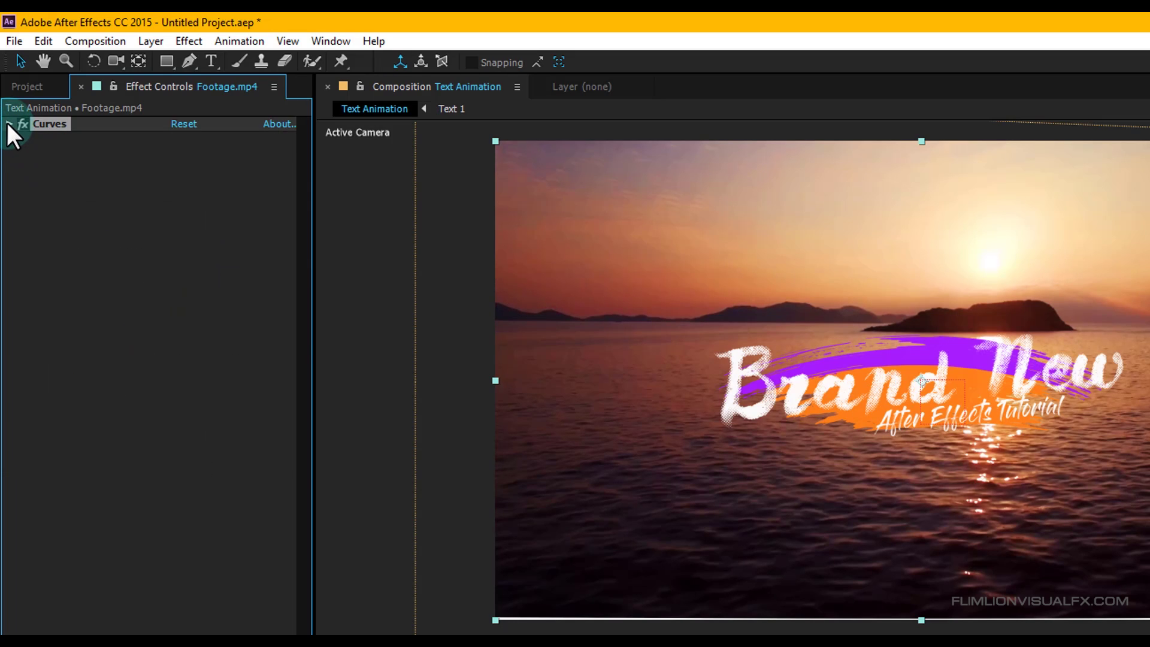
Apply Color Balance to the footage and set Shadow balance to 68 / -5 / 60
click(182, 38)
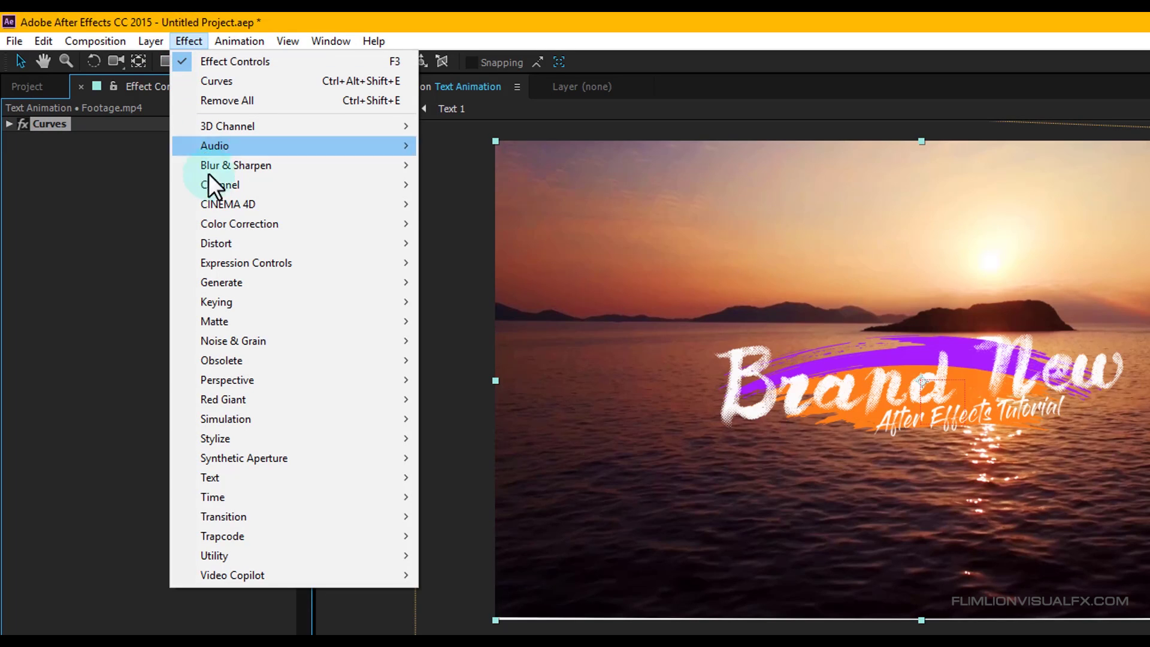
mouse_move(217, 227)
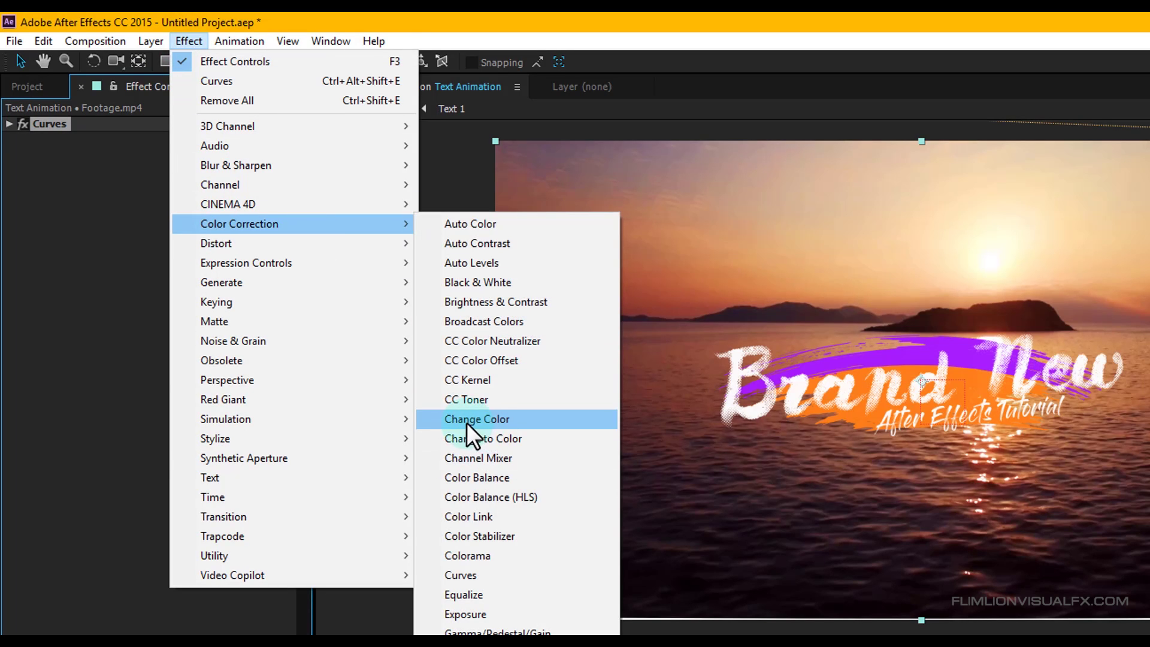
click(473, 477)
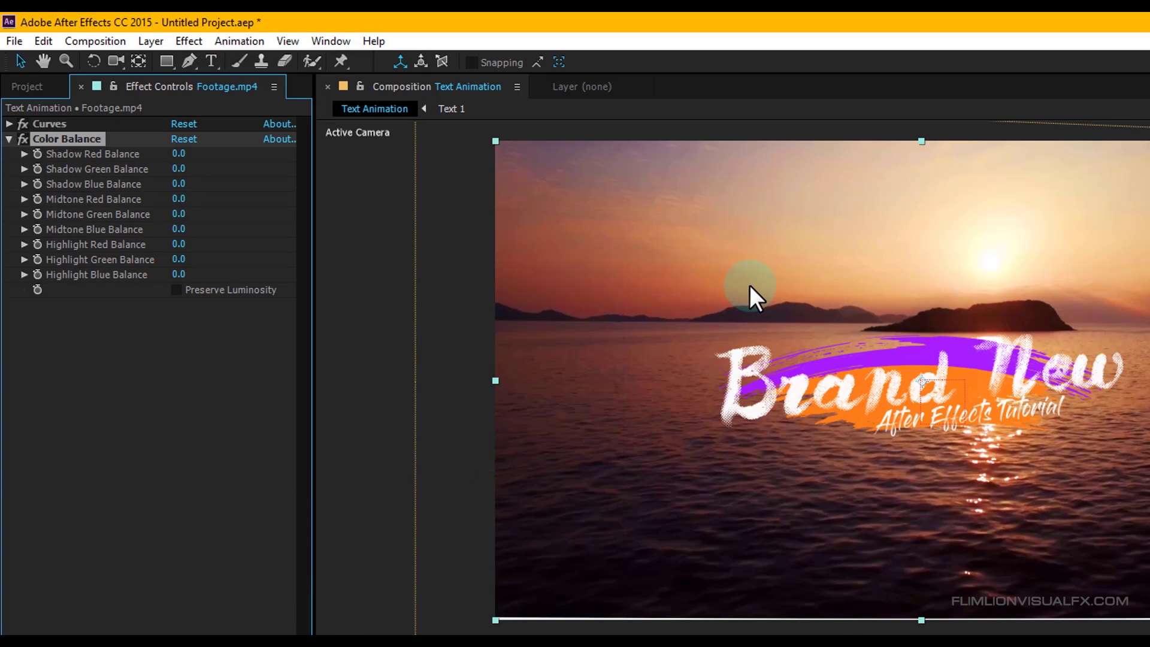
key(h)
drag(724, 280, 578, 286)
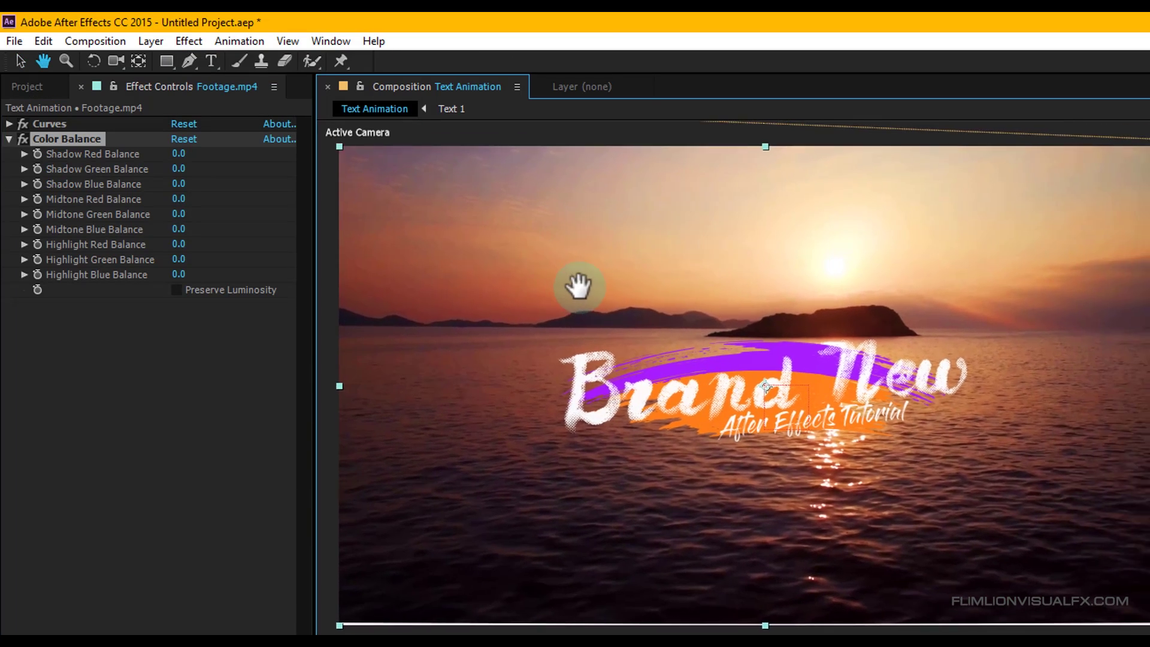
click(178, 154)
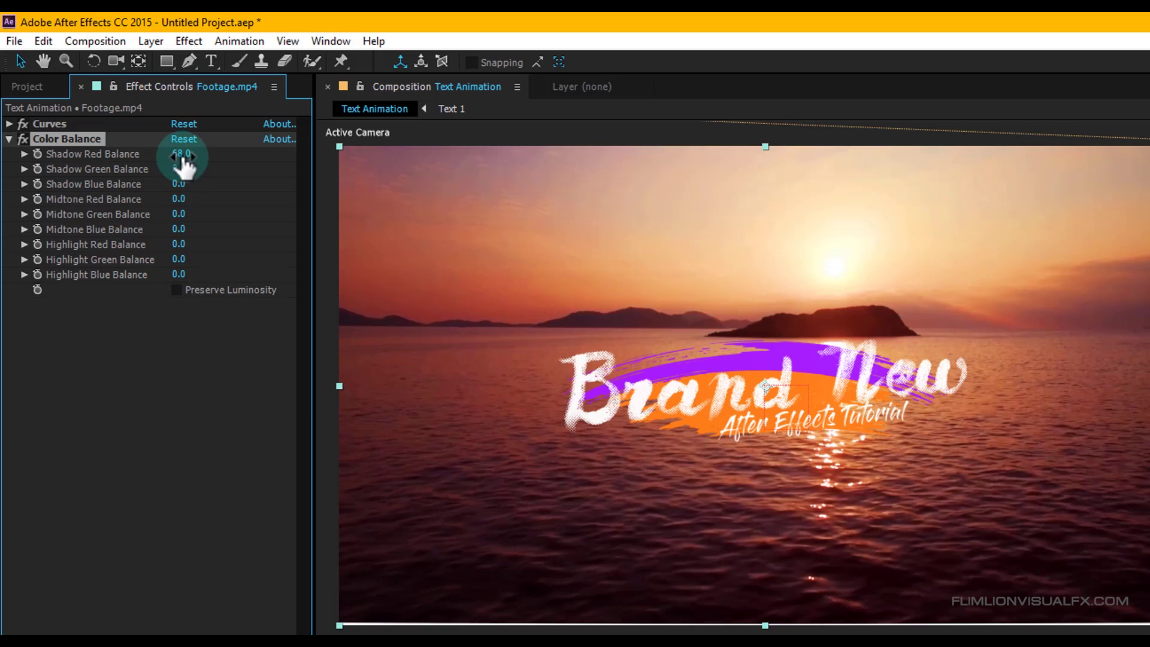
text(60)
key(Tab)
Set Color Balance Midtones to -26 / 2 / 12 and Highlights to 14 / 6 / 6
text(-26)
key(Return)
click(180, 215)
text(12)
key(Tab)
text(14)
key(Return)
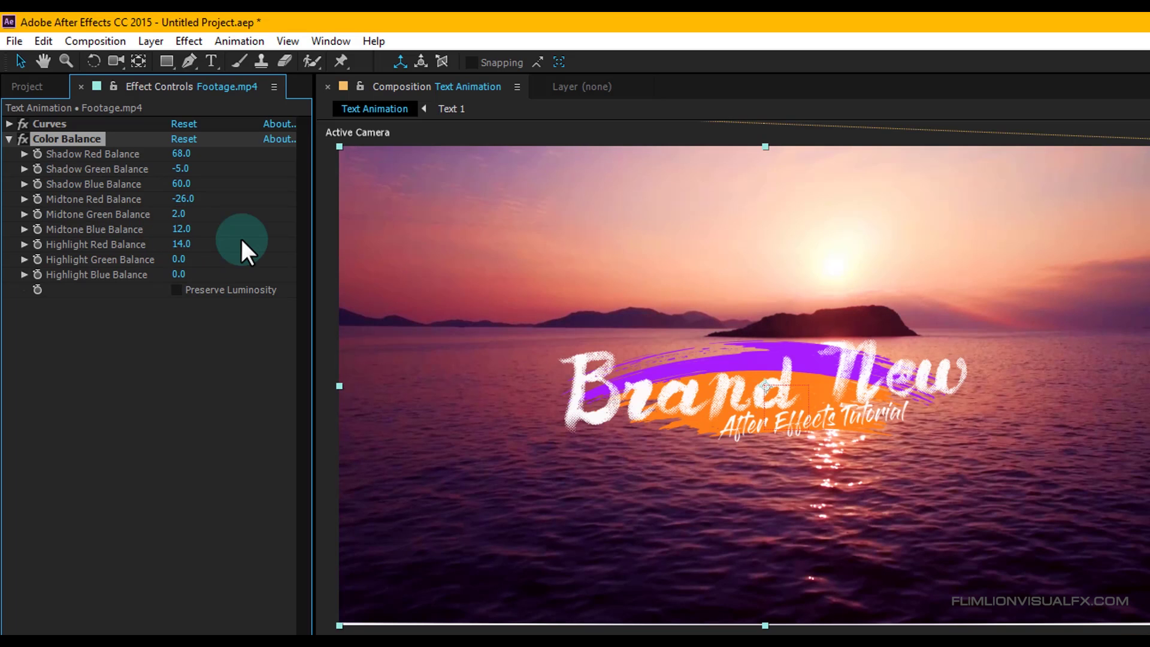
key(Tab)
text(6)
key(Tab)
text(6)
key(Return)
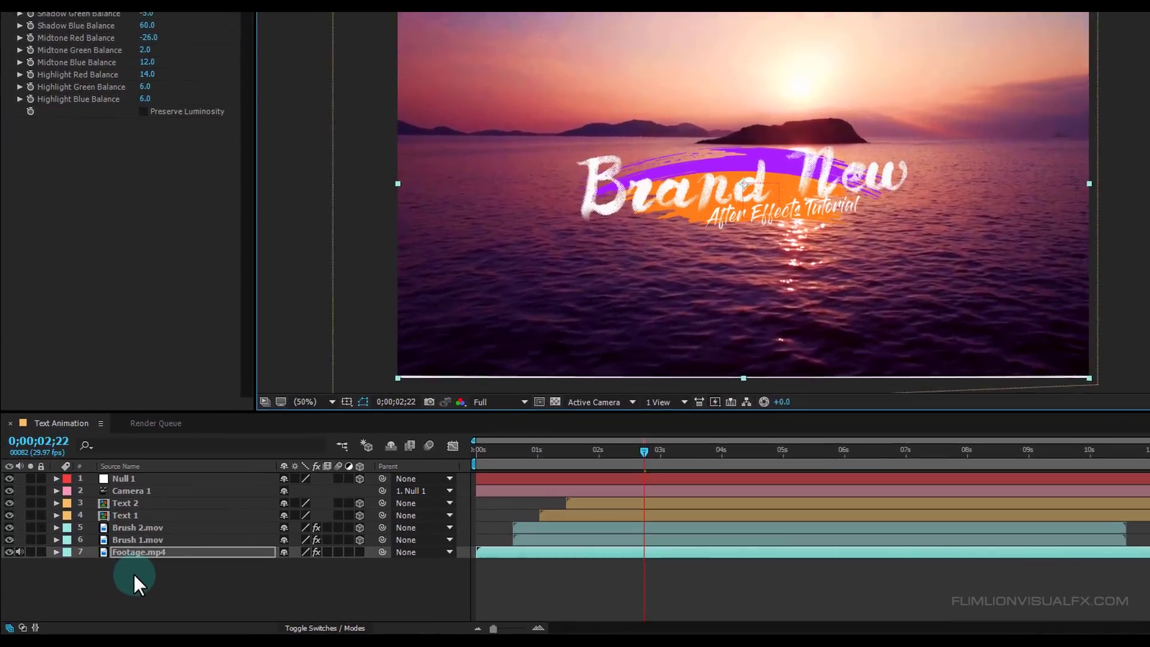
Create a black 1920×1080 solid named 'Mask' and move it to the top of the stack
right_click(134, 574)
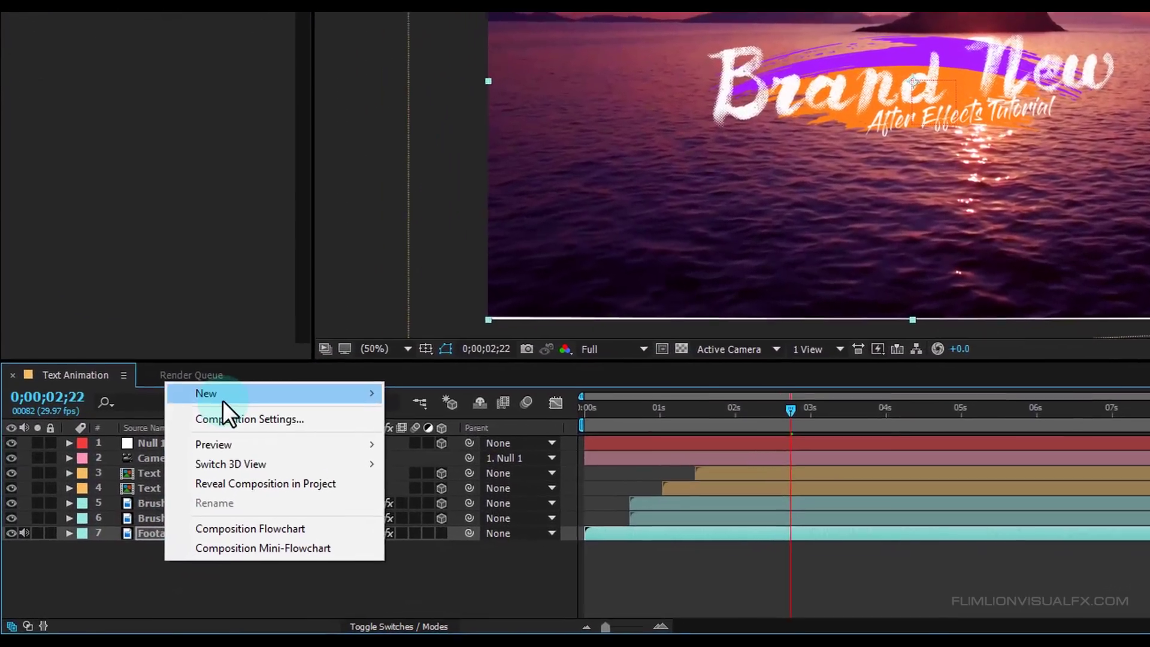
mouse_move(171, 438)
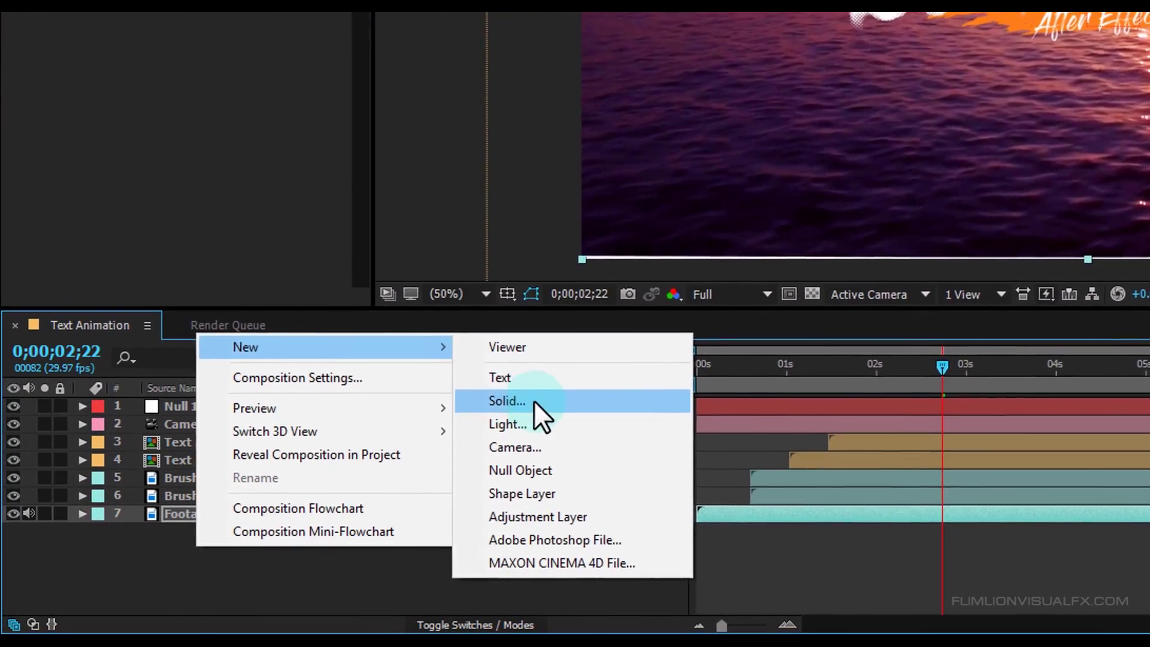
click(509, 411)
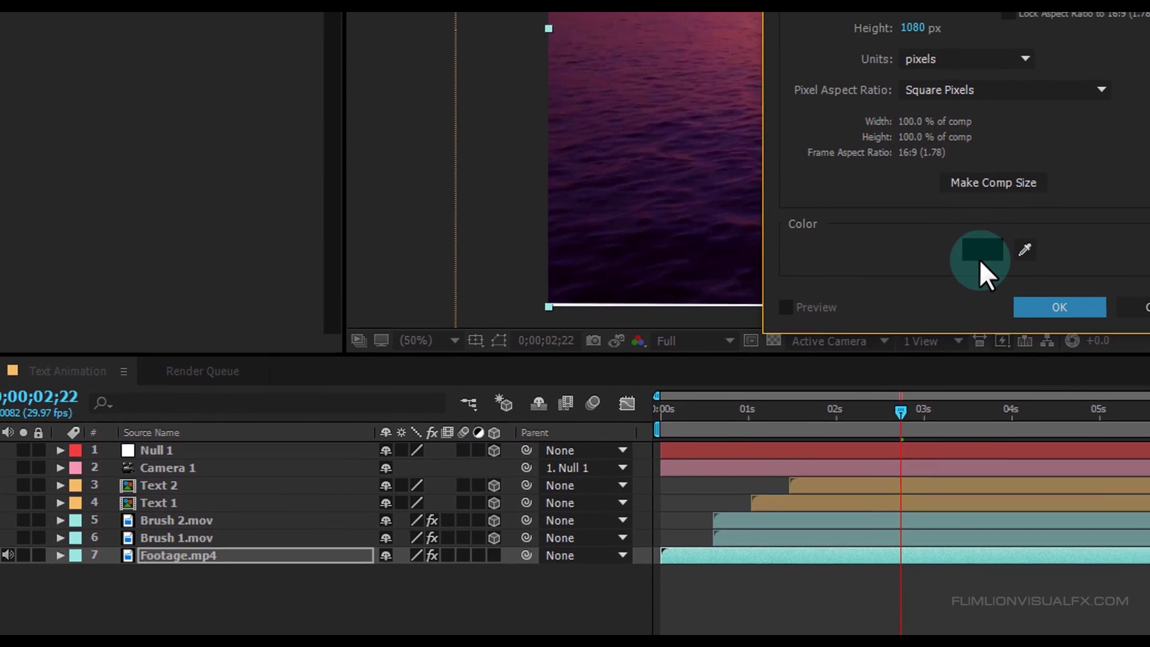
click(1020, 208)
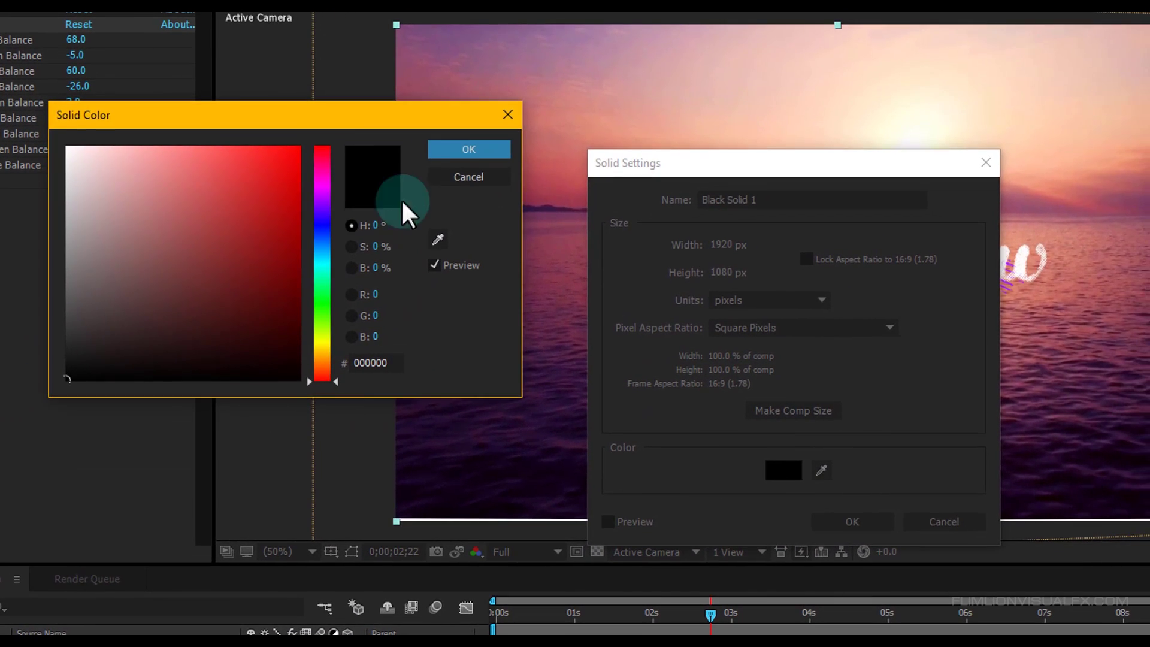
click(478, 134)
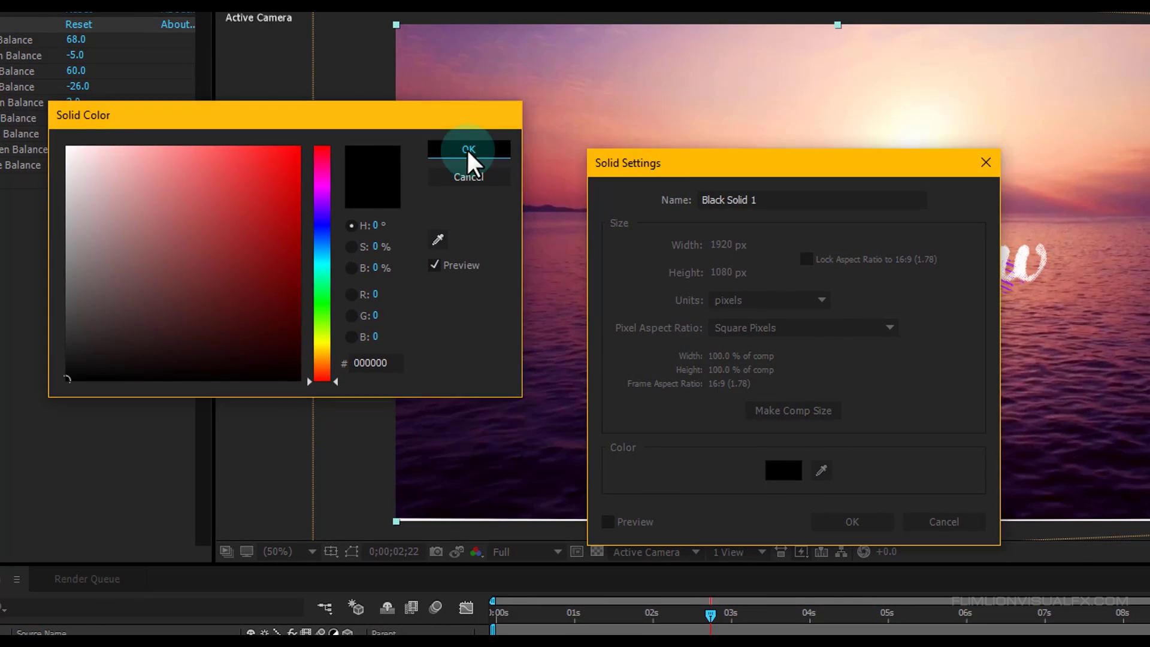
click(807, 199)
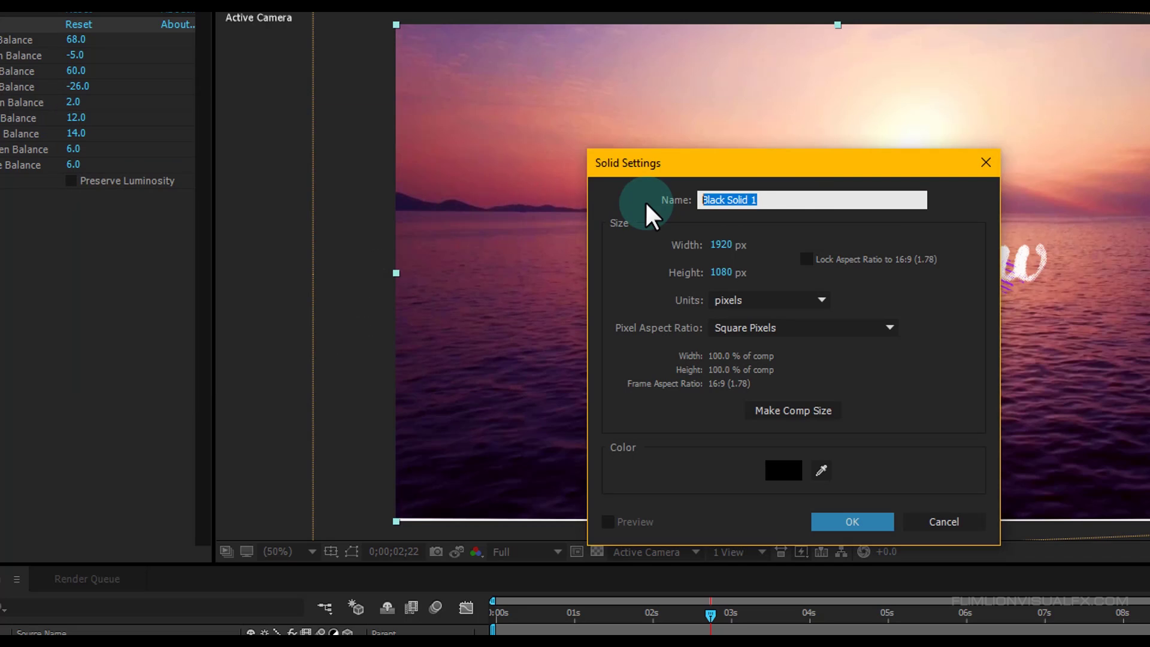
text(Mask)
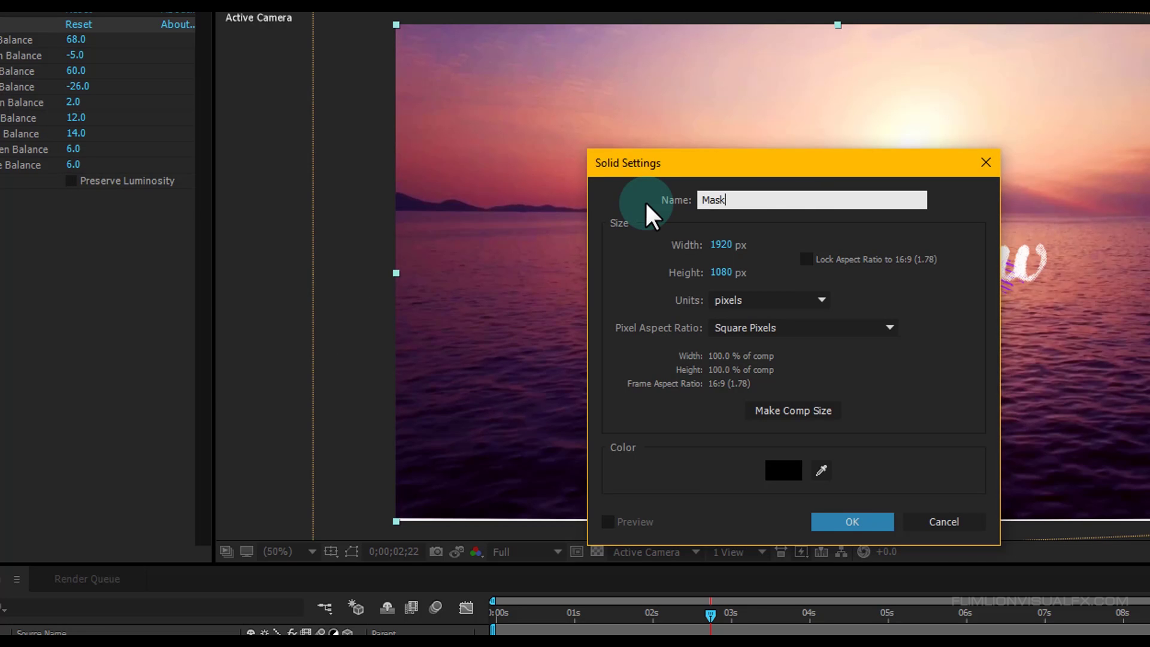
click(854, 521)
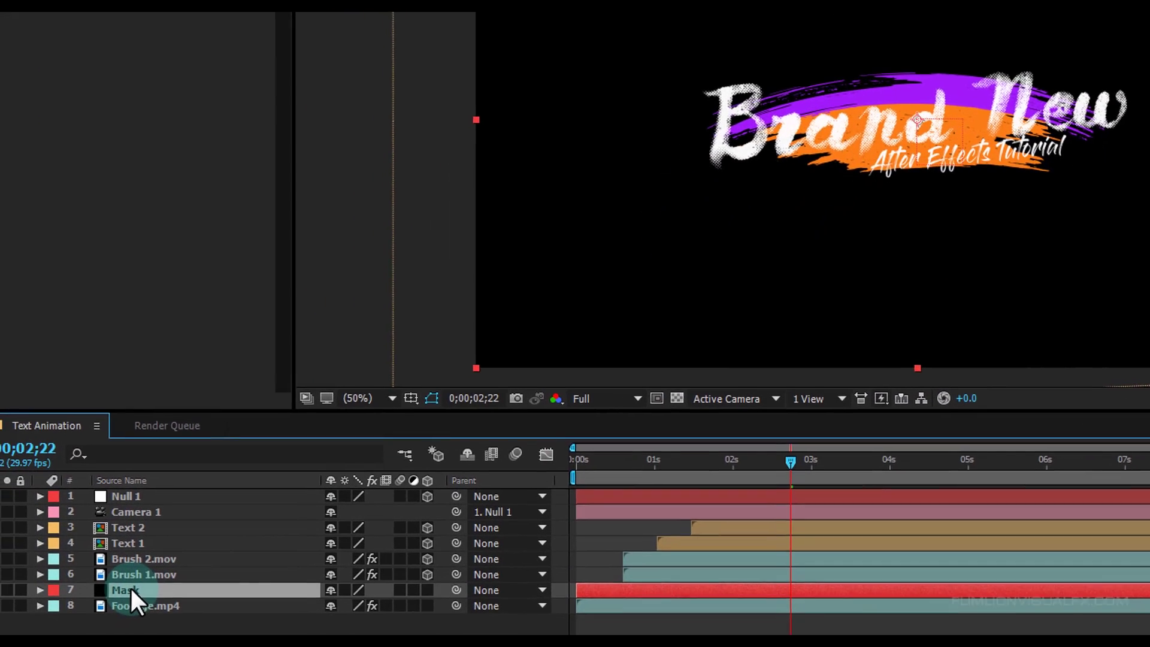
drag(133, 596, 175, 433)
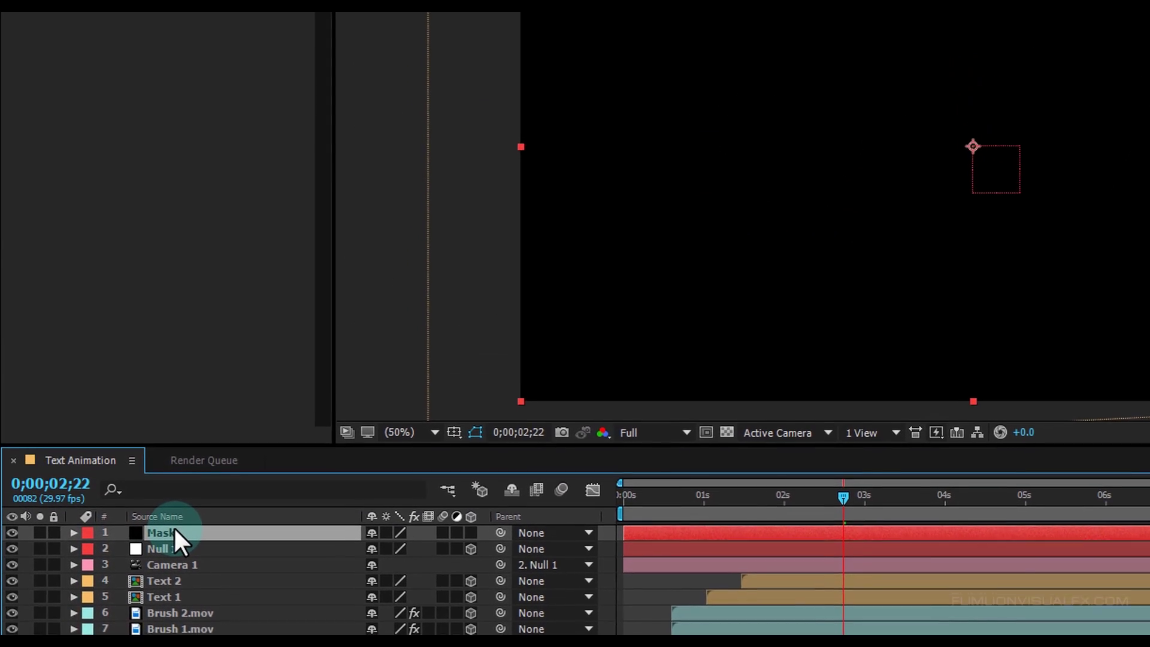
Add a full-frame rectangle mask to the Mask solid and shrink its height evenly
click(190, 24)
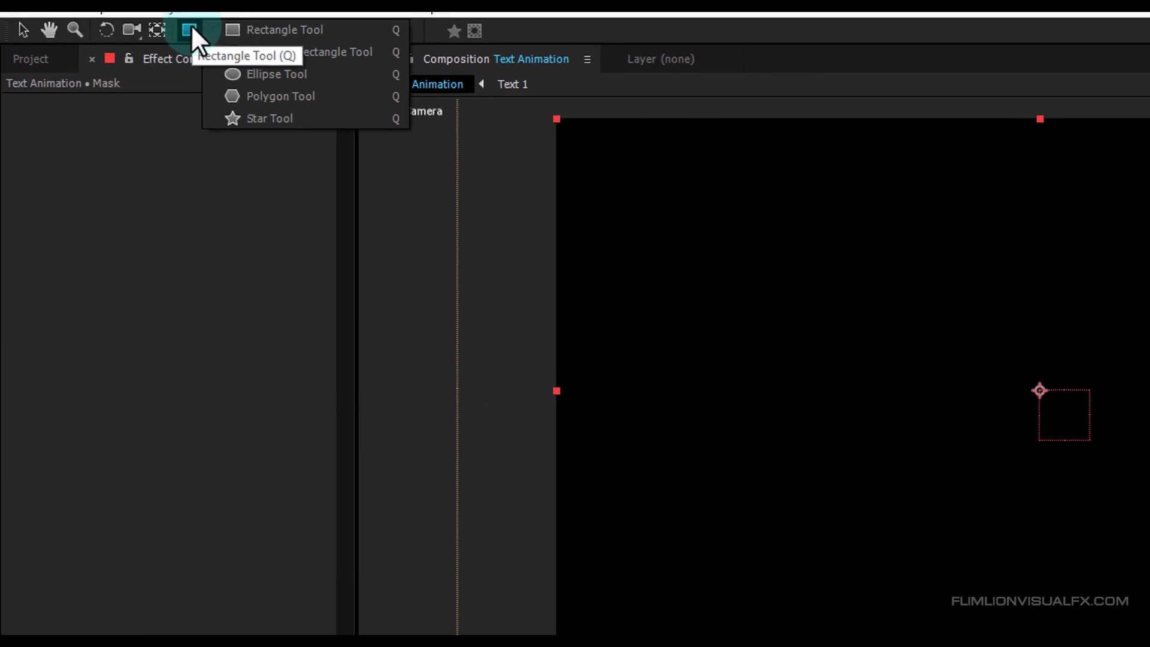
click(282, 30)
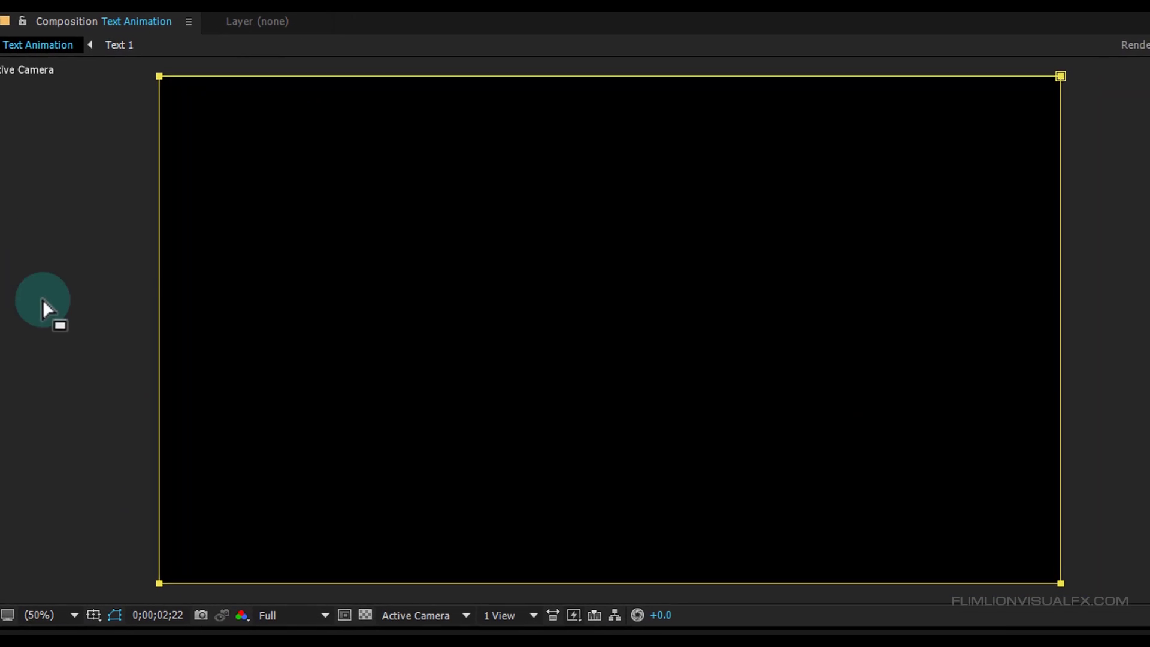
click(338, 78)
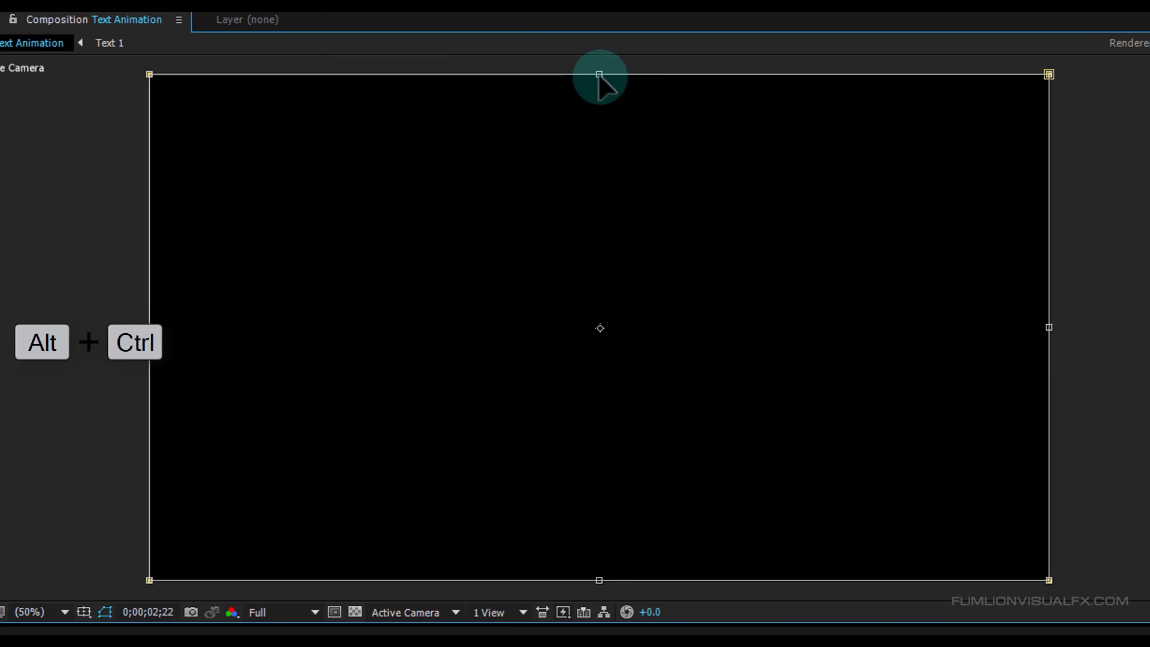
drag(600, 75, 599, 144)
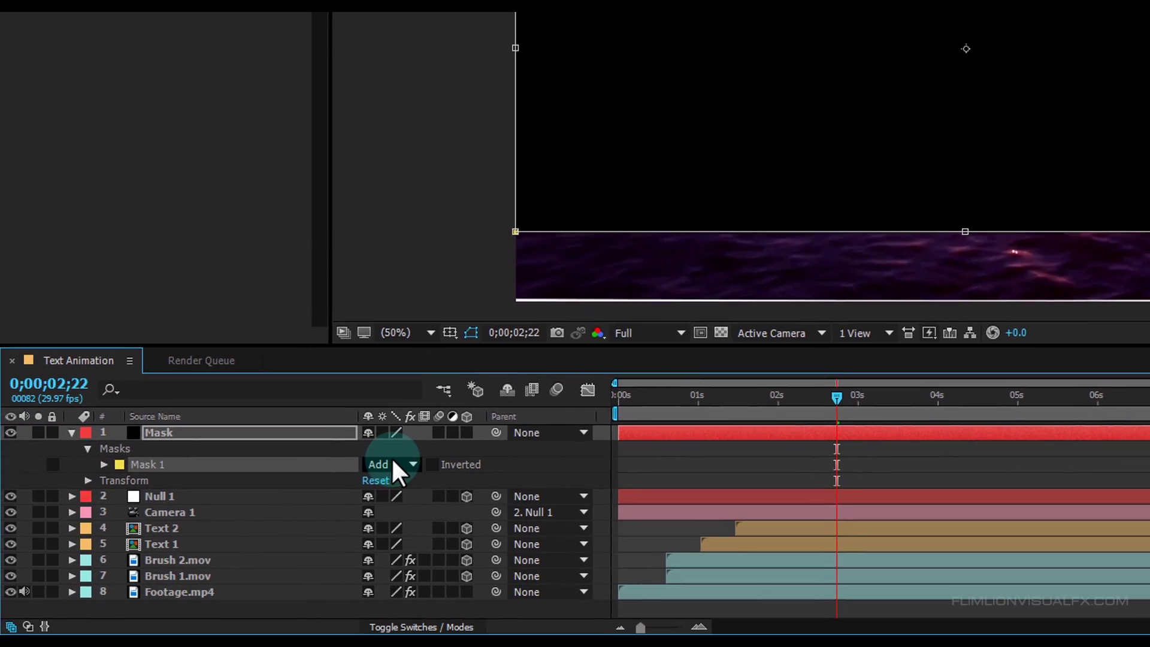
Set Mask 1 to Subtract and preview the letterboxed result from the start
click(293, 539)
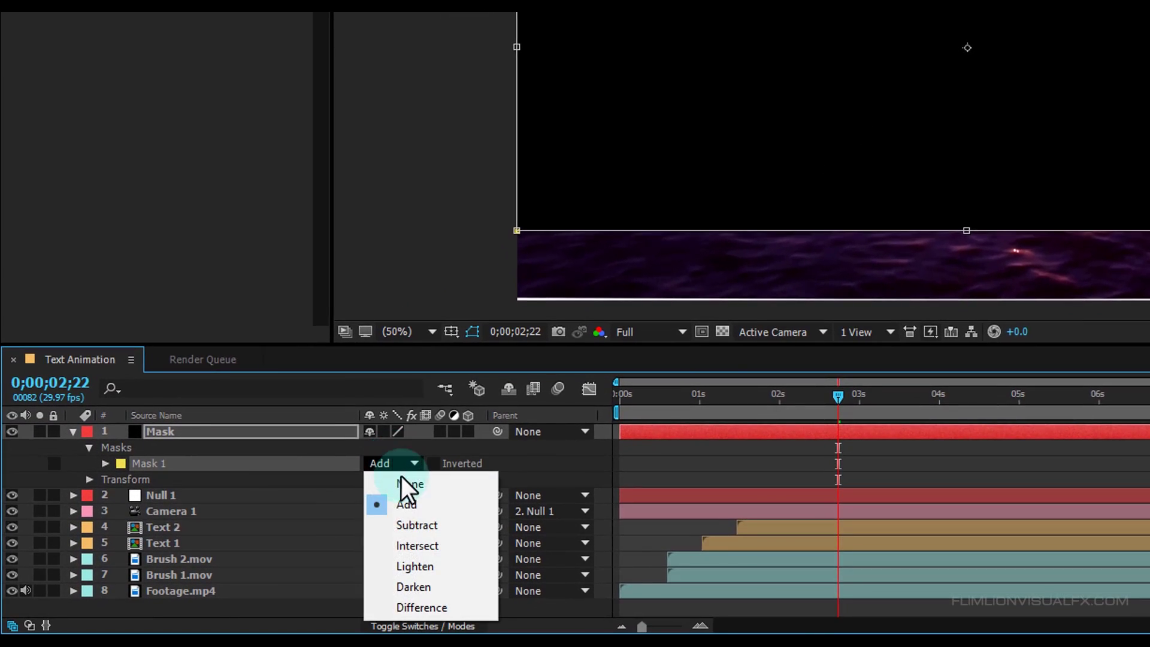
click(410, 527)
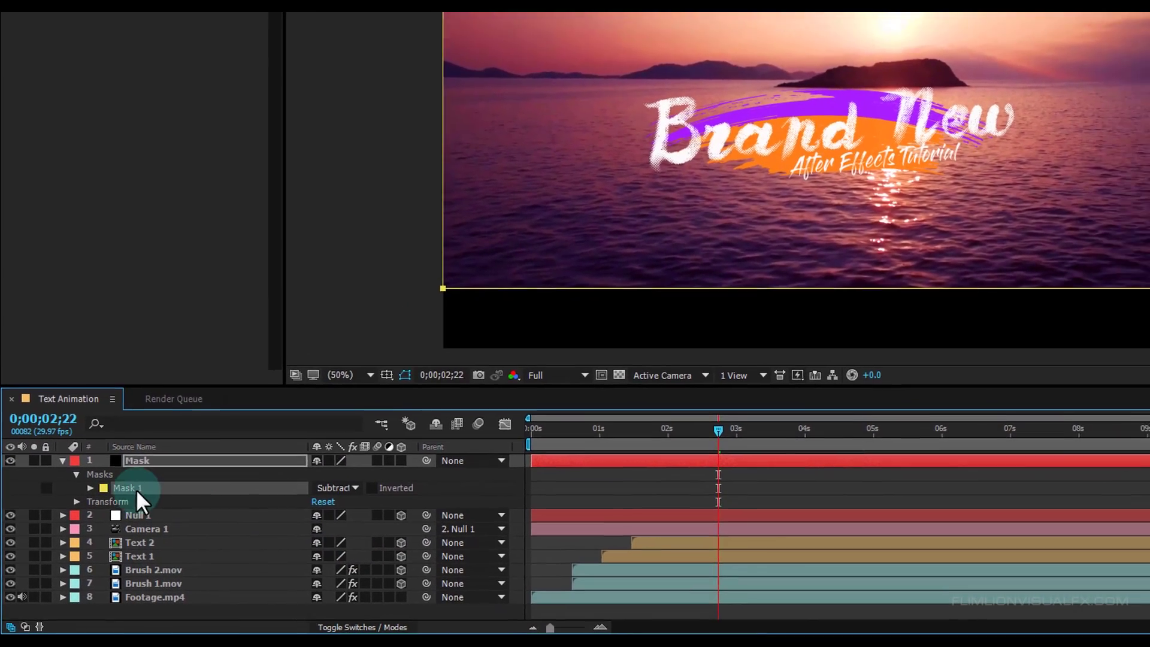
click(62, 461)
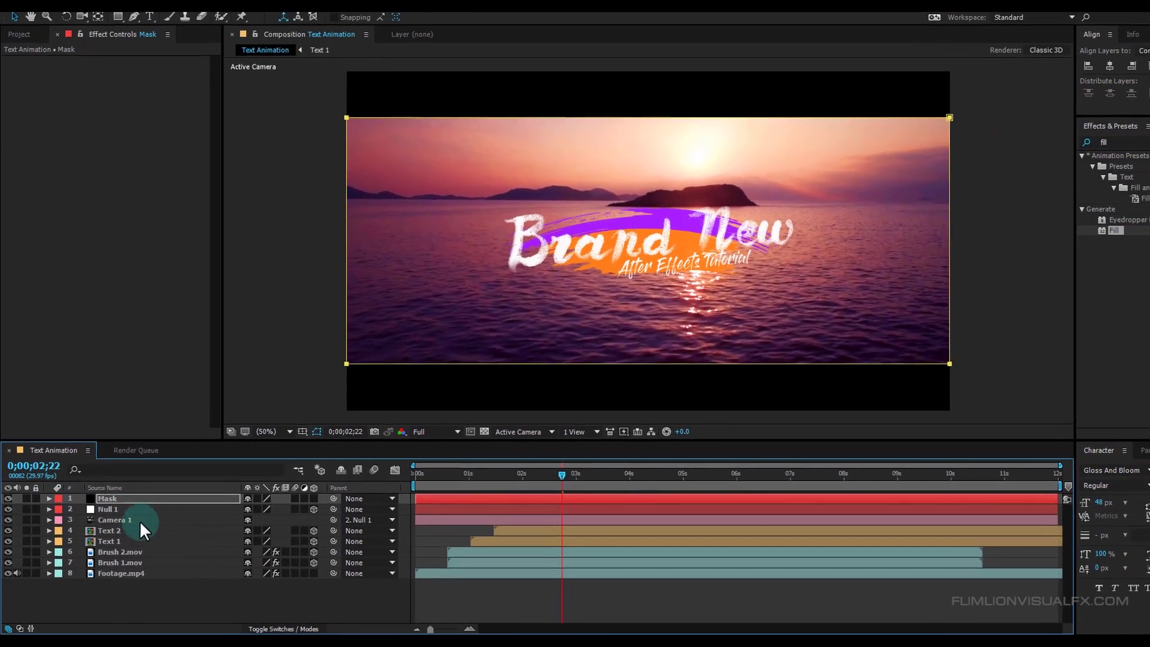
click(262, 582)
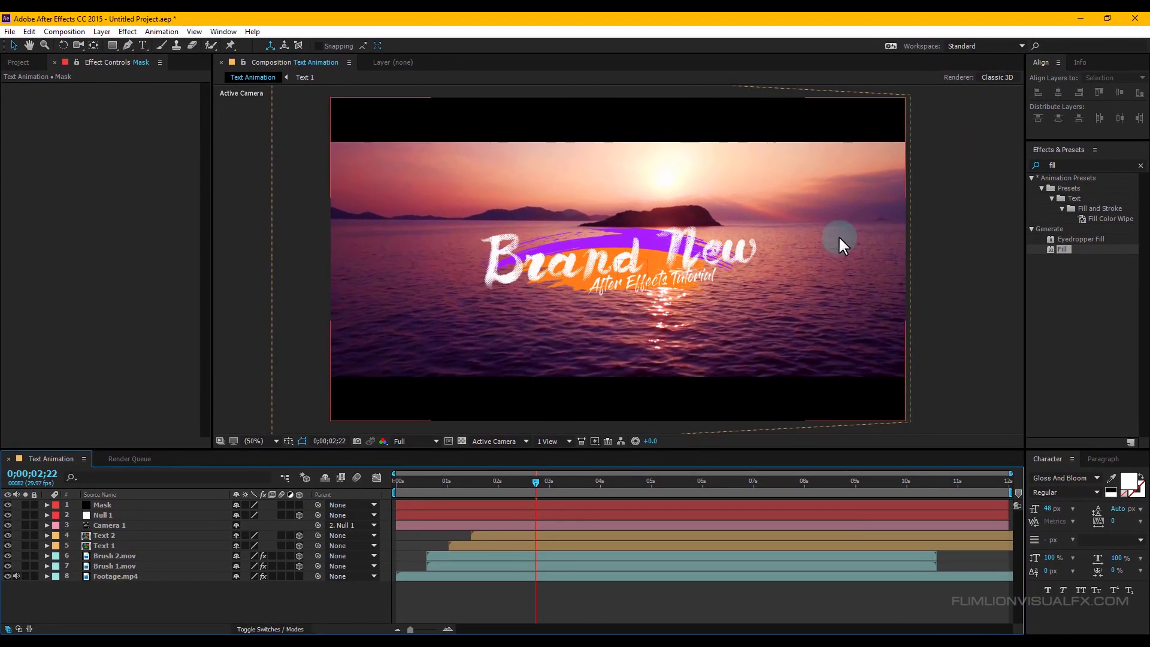
key(KP_0)
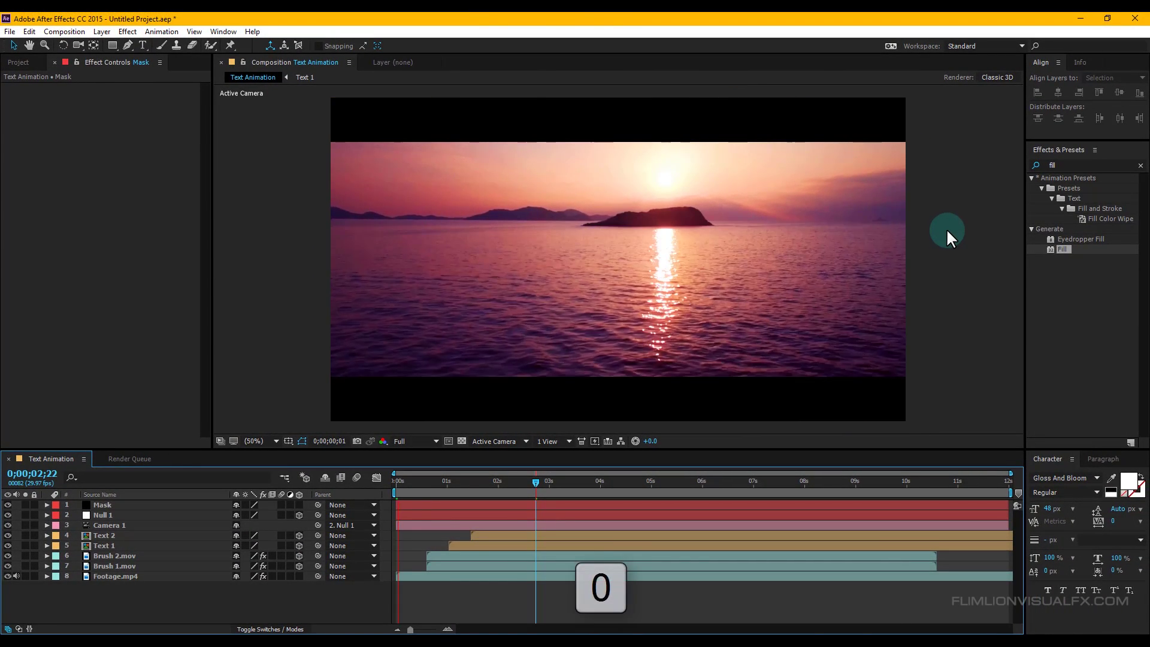